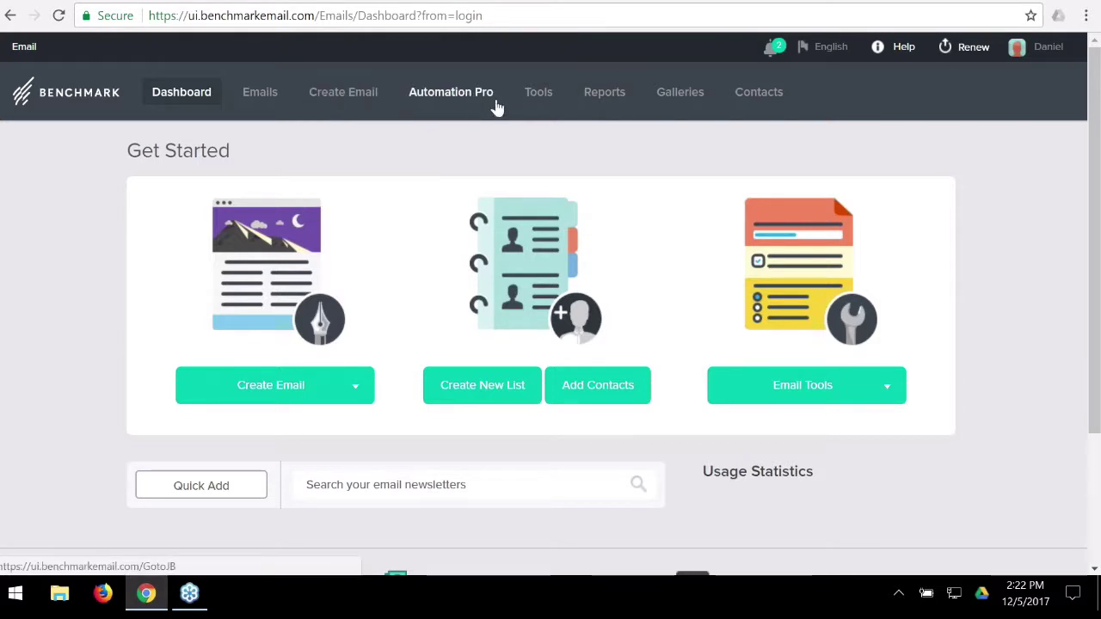
Start a new automation in the basic Automations tool to view the available automation types, and exit to the dashboard.
{"action": "mouse_move", "coordinate": [538, 99]}
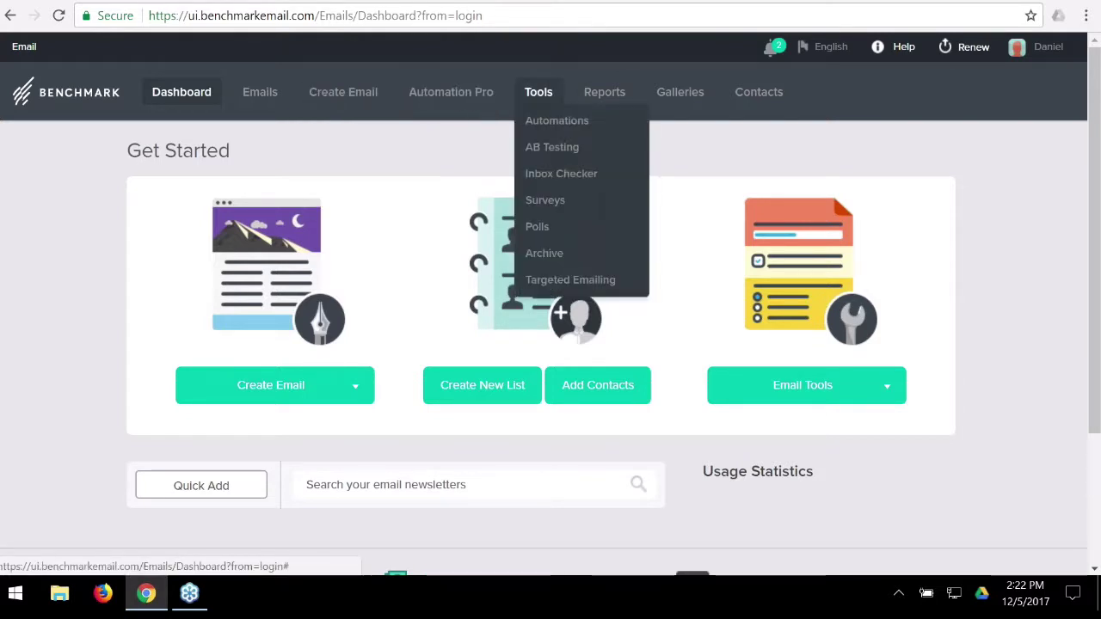
{"action": "left_click", "coordinate": [586, 127]}
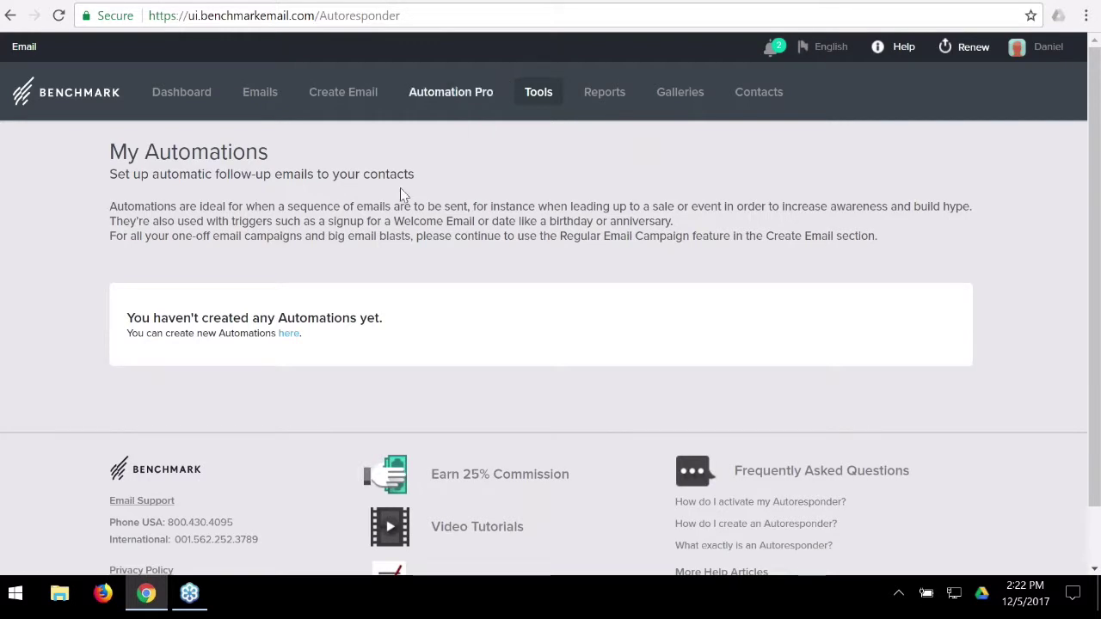
{"action": "left_click", "coordinate": [289, 334]}
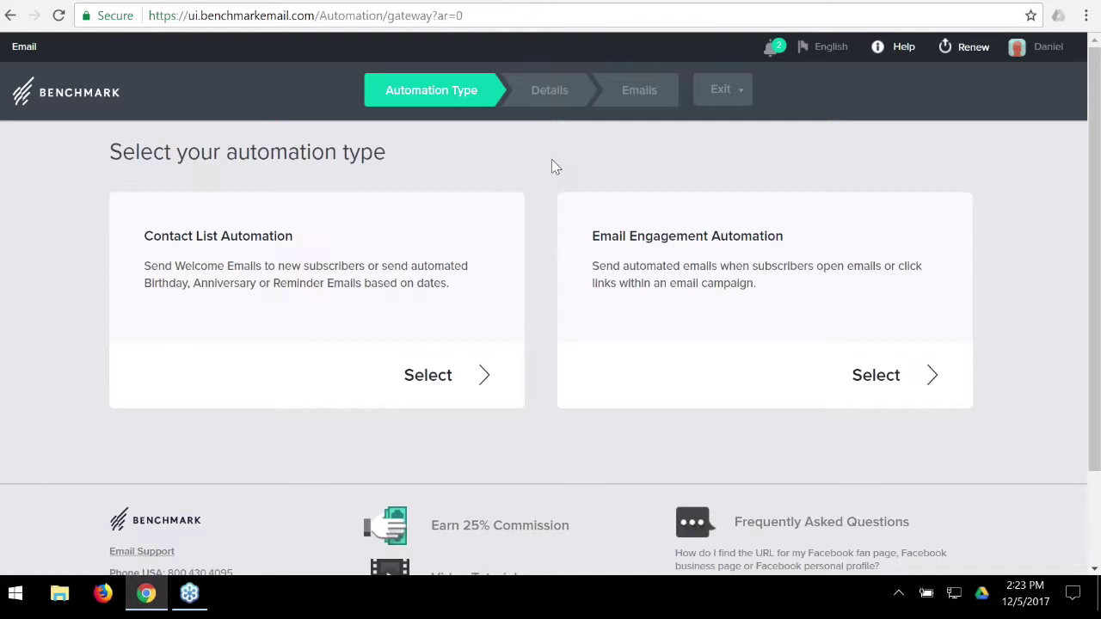
{"action": "left_click", "coordinate": [723, 89]}
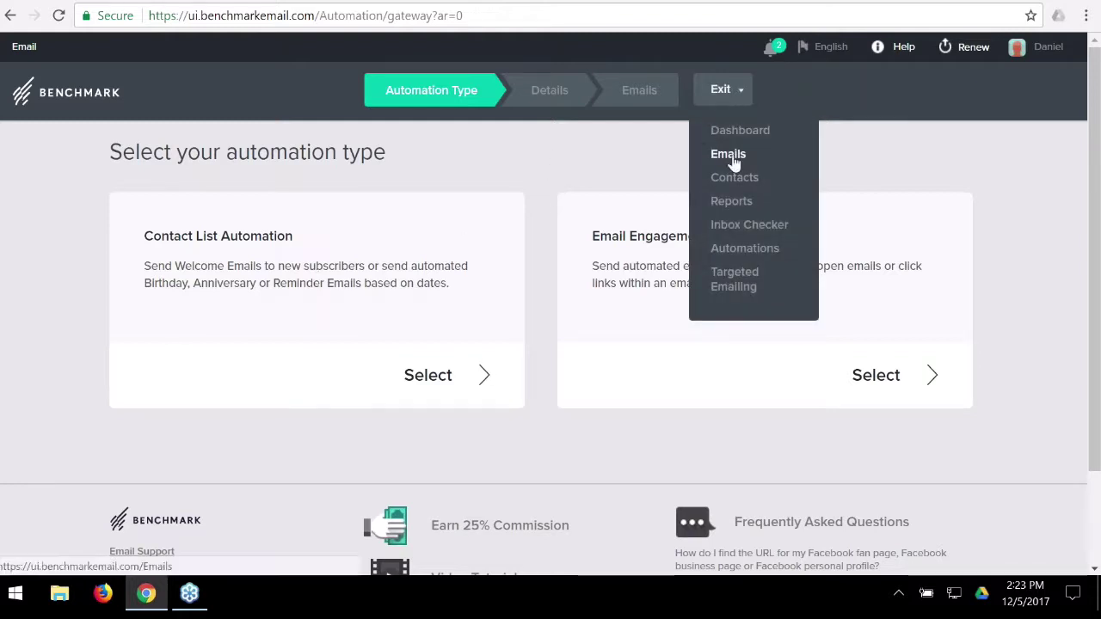
{"action": "left_click", "coordinate": [739, 130]}
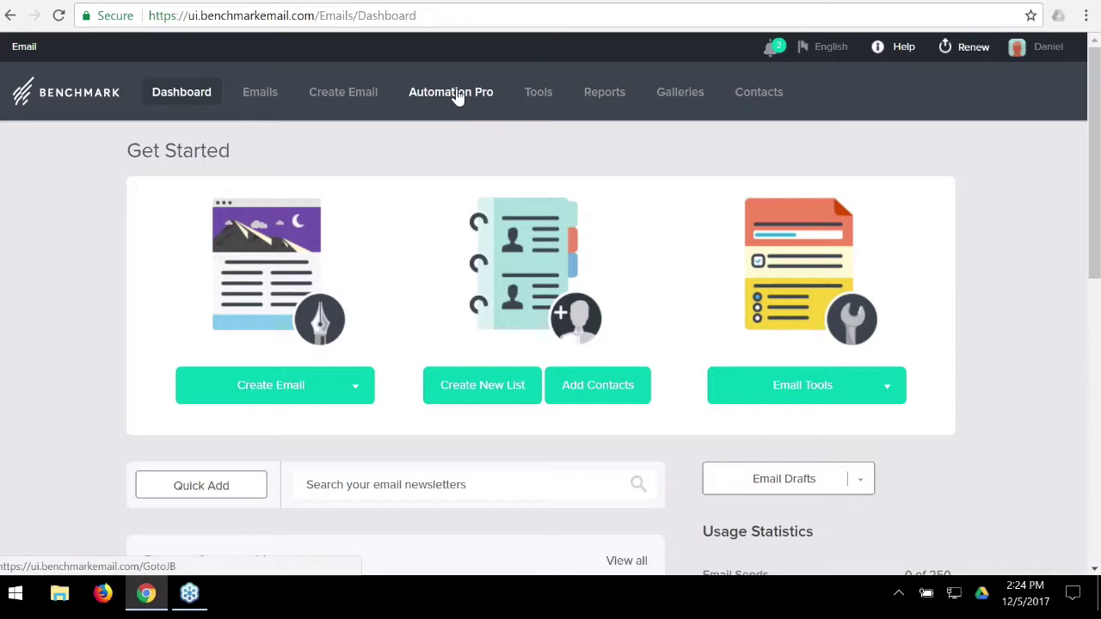
Open Automation Pro and look through the list of existing automations.
{"action": "mouse_move", "coordinate": [551, 102]}
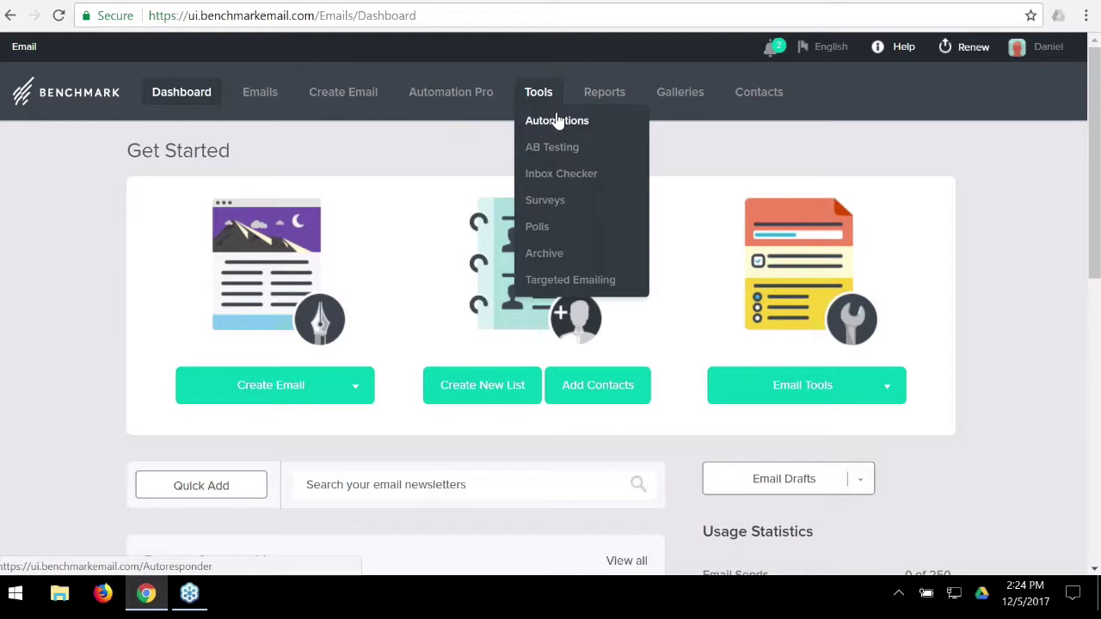
{"action": "left_click", "coordinate": [459, 93]}
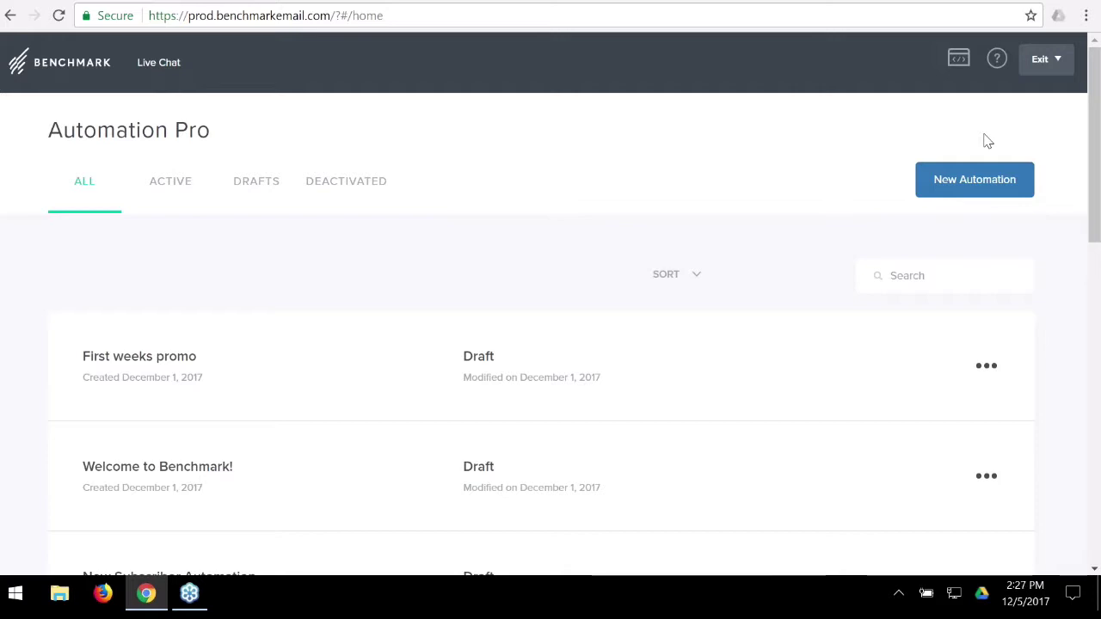
{"action": "right_click", "coordinate": [545, 246]}
{"action": "left_click", "coordinate": [503, 254]}
{"action": "scroll", "coordinate": [504, 283], "scroll_direction": "down", "scroll_amount": 6}
{"action": "scroll", "coordinate": [438, 251], "scroll_direction": "down", "scroll_amount": 2}
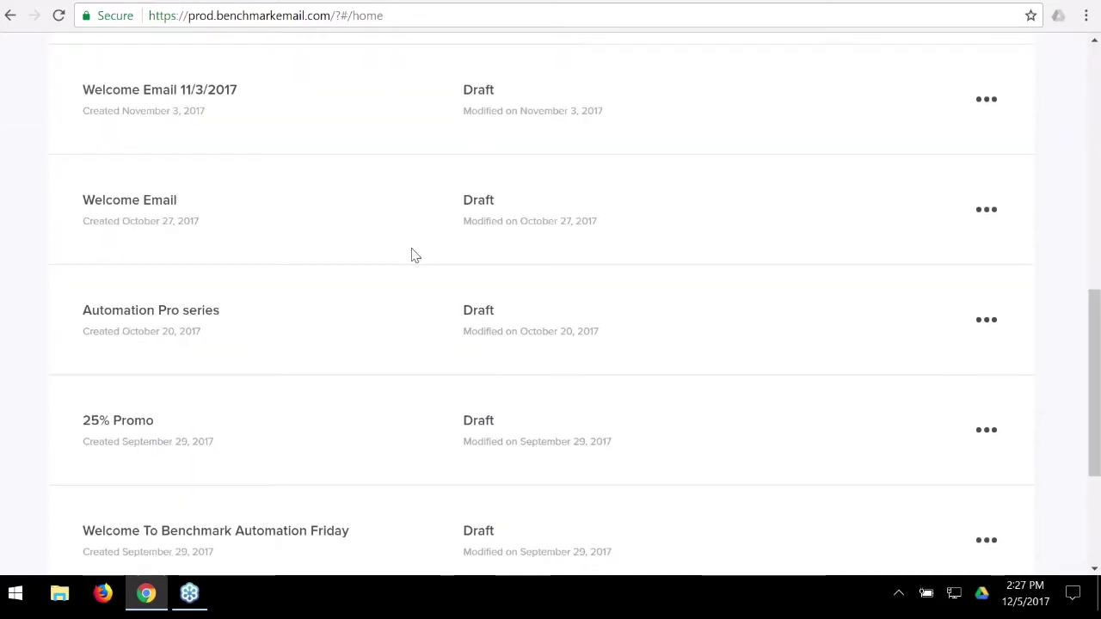
{"action": "scroll", "coordinate": [438, 244], "scroll_direction": "down", "scroll_amount": 6}
{"action": "scroll", "coordinate": [465, 240], "scroll_direction": "up", "scroll_amount": 14}
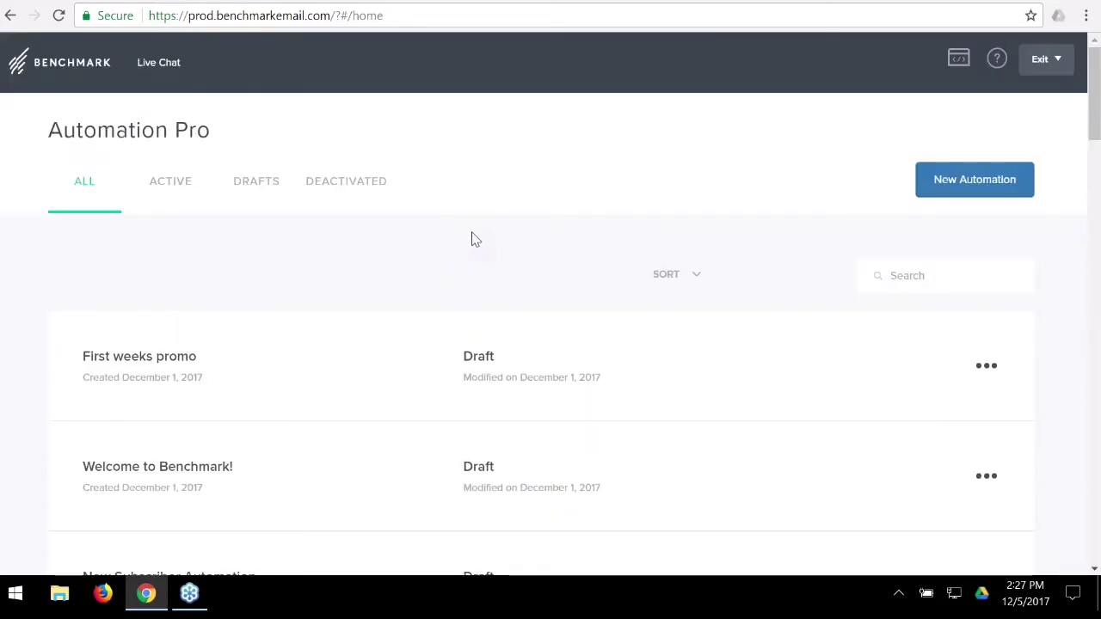
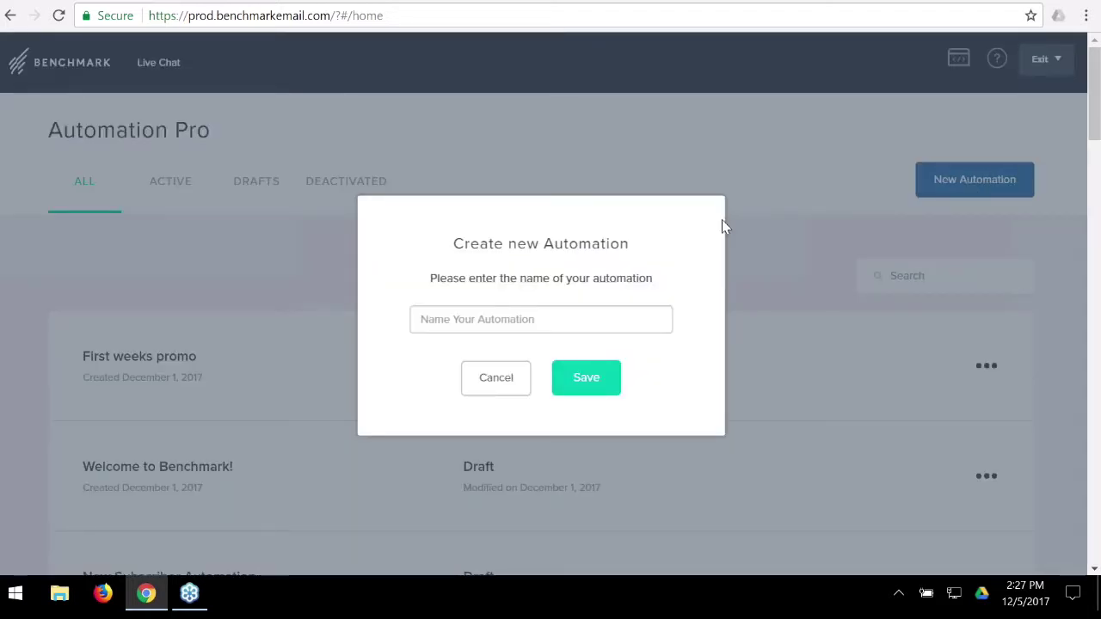
Create a new automation named "Welcome Series Facebook" and open its canvas.
{"action": "type", "text": "Welcome"}
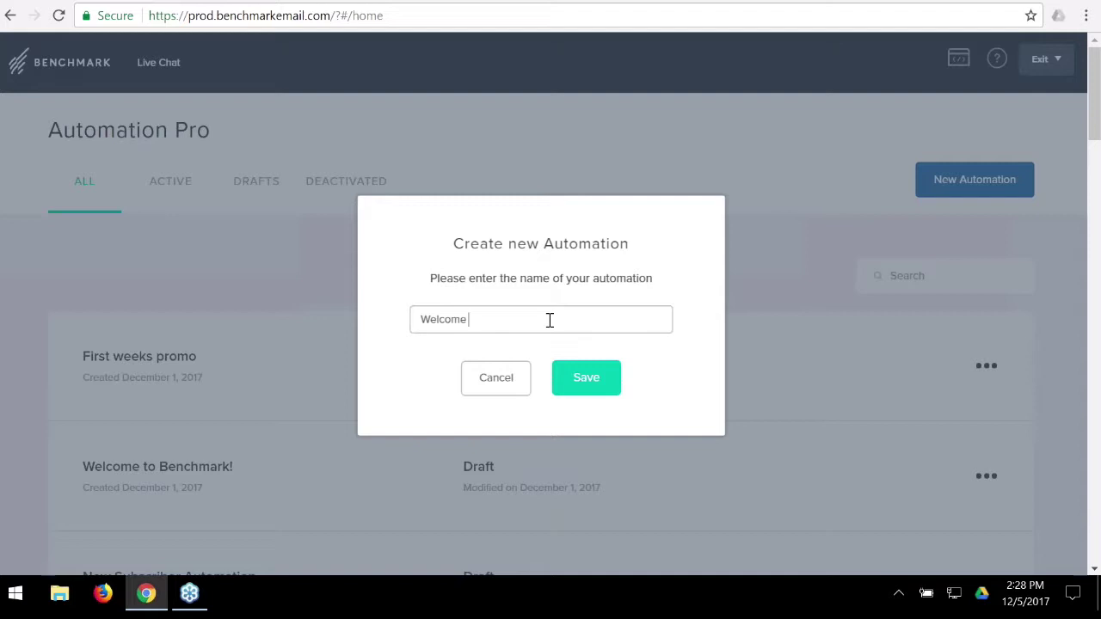
{"action": "type", "text": "Series F"}
{"action": "type", "text": "acebook"}
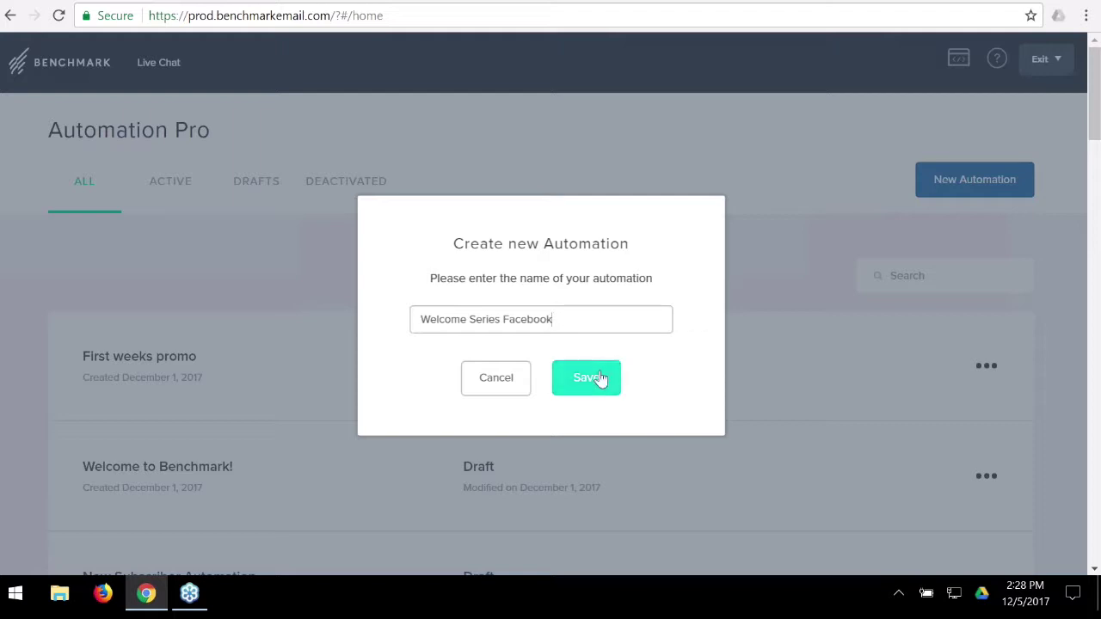
{"action": "left_click", "coordinate": [606, 375]}
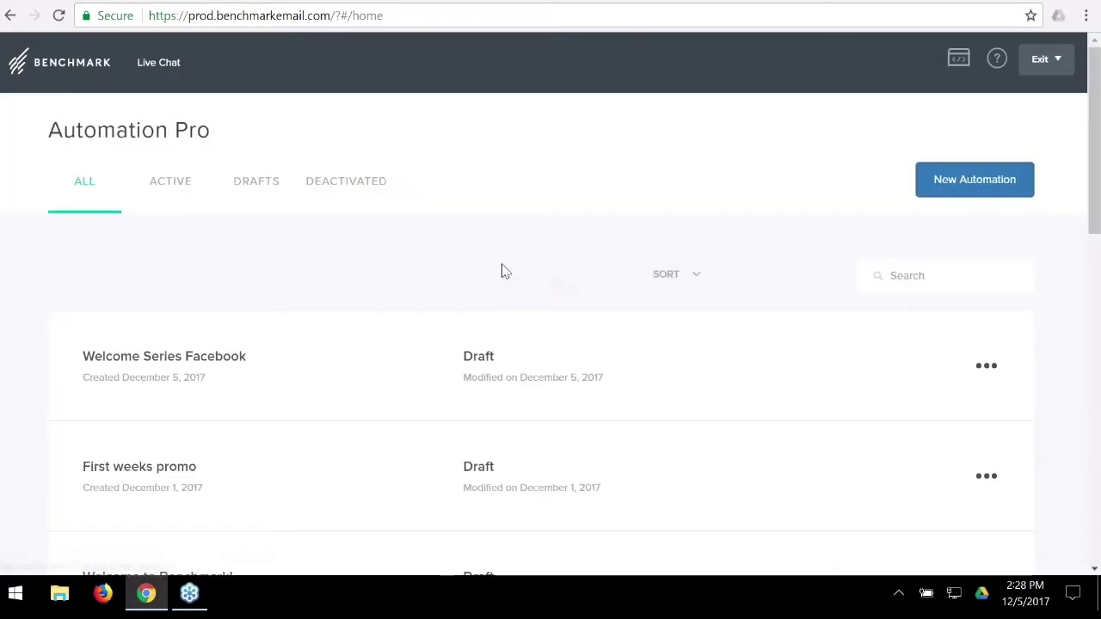
{"action": "left_click", "coordinate": [229, 359]}
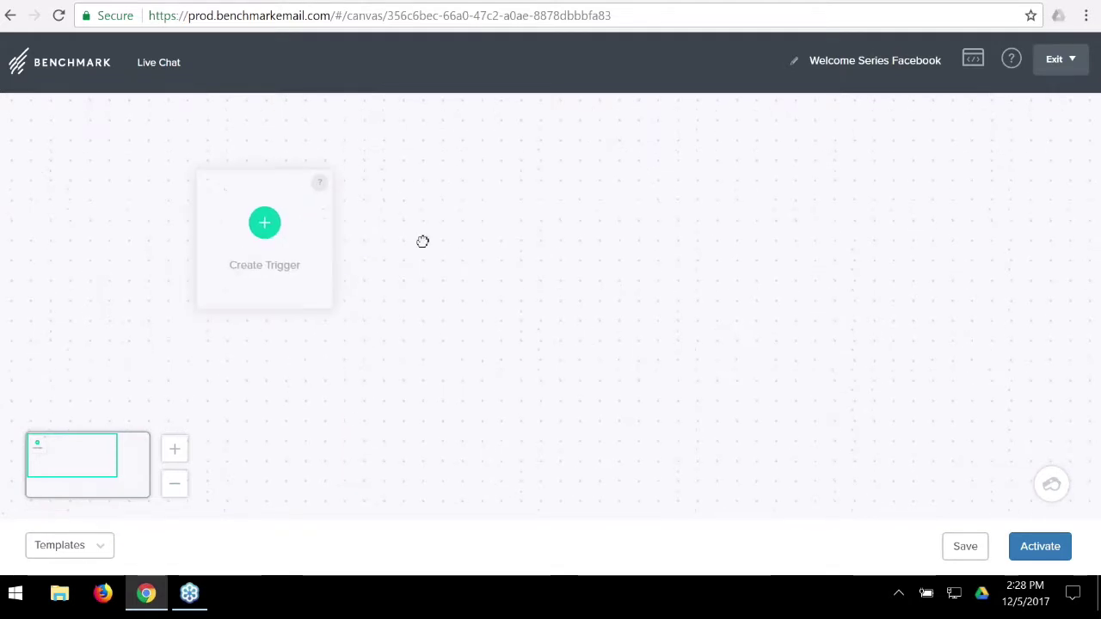
Create an "Added to list" trigger on the empty automation canvas.
{"action": "left_click", "coordinate": [175, 484]}
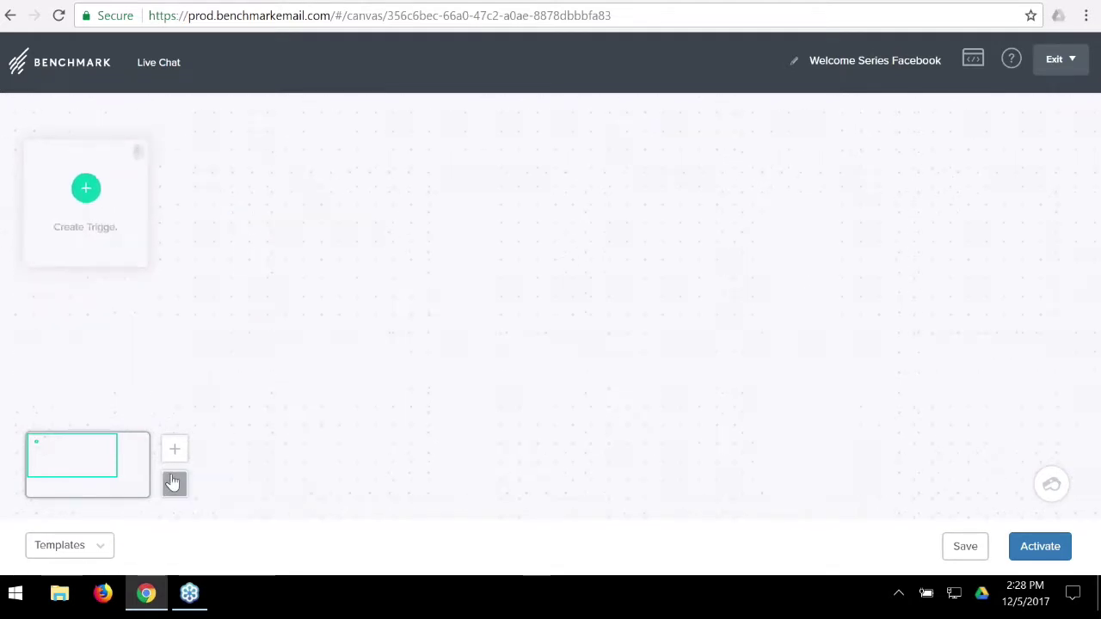
{"action": "left_click_drag", "start_coordinate": [269, 297], "coordinate": [300, 285]}
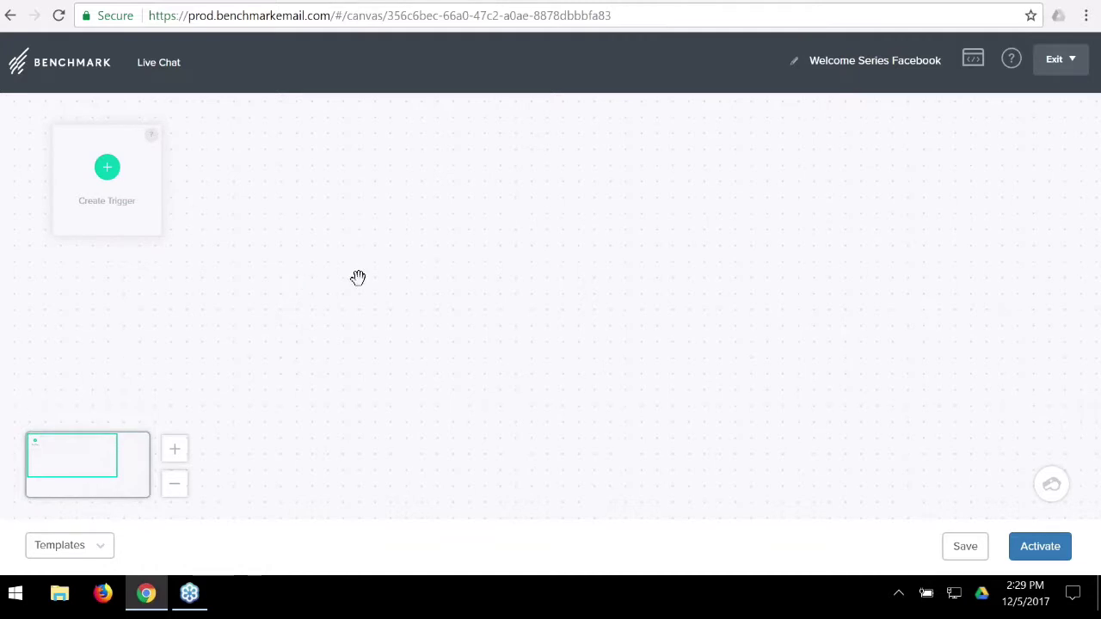
{"action": "left_click_drag", "start_coordinate": [501, 255], "coordinate": [478, 261]}
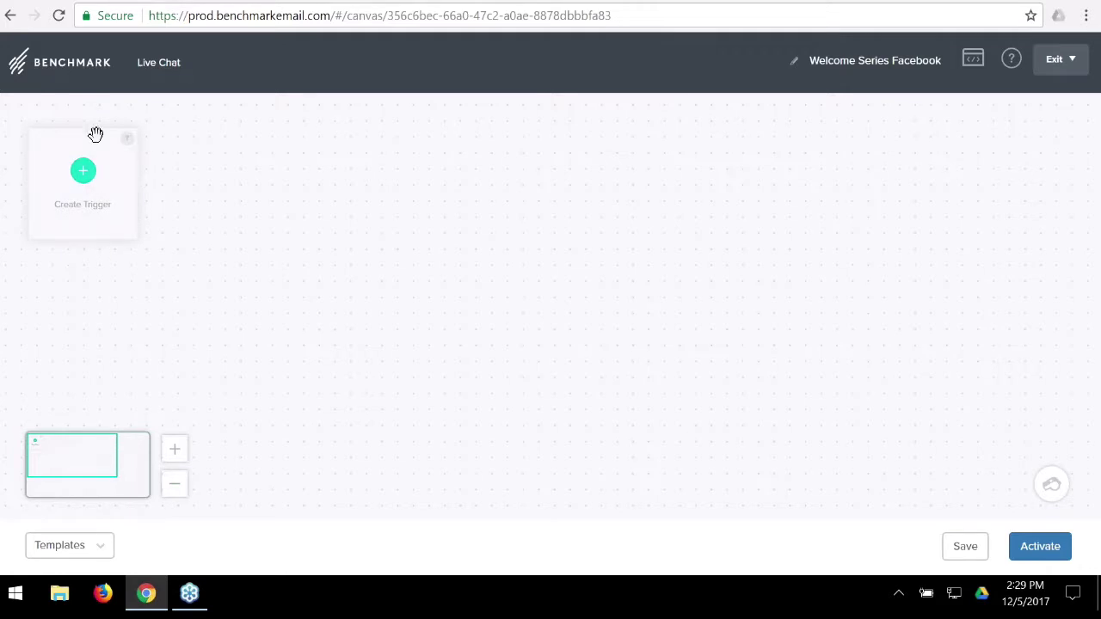
{"action": "left_click", "coordinate": [84, 174]}
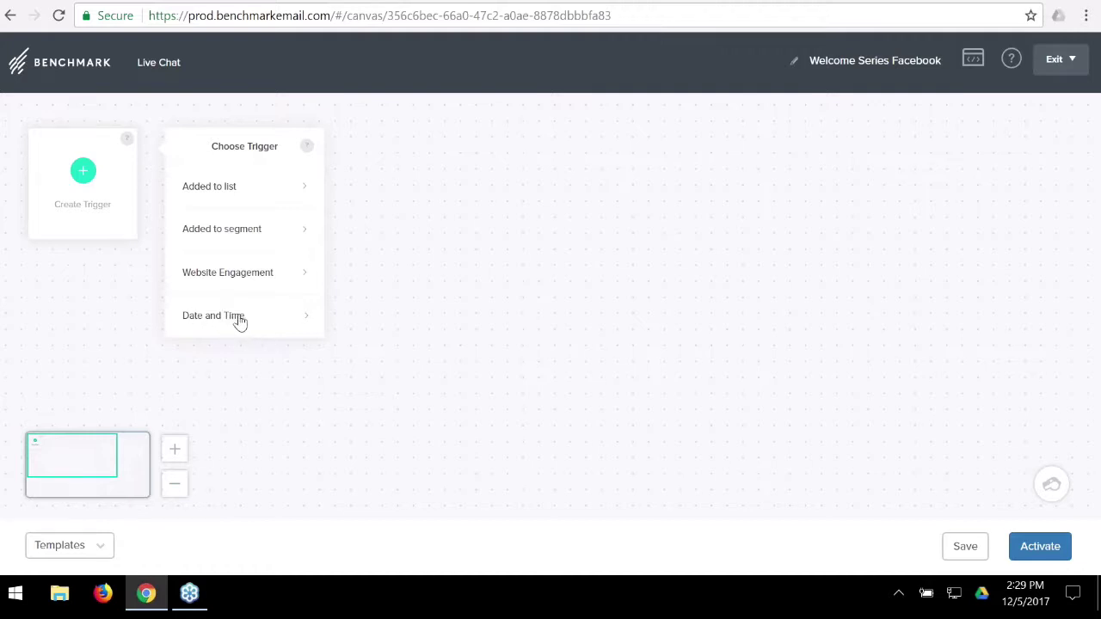
{"action": "left_click", "coordinate": [244, 186]}
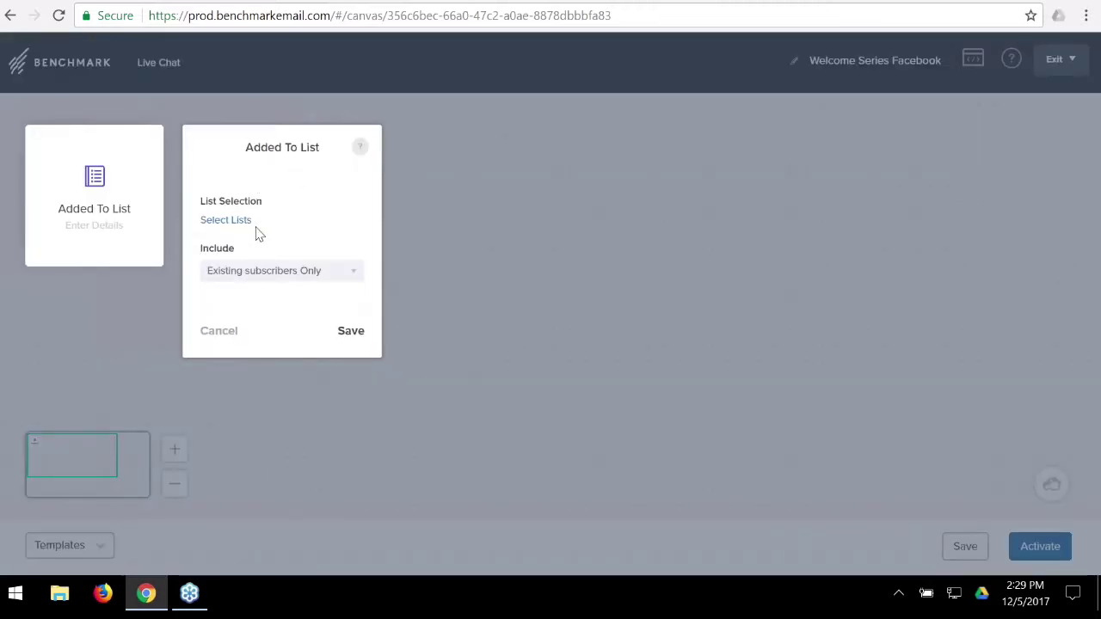
Search the contact lists for "new" and assign the New Subscribers list to the trigger.
{"action": "left_click", "coordinate": [228, 219]}
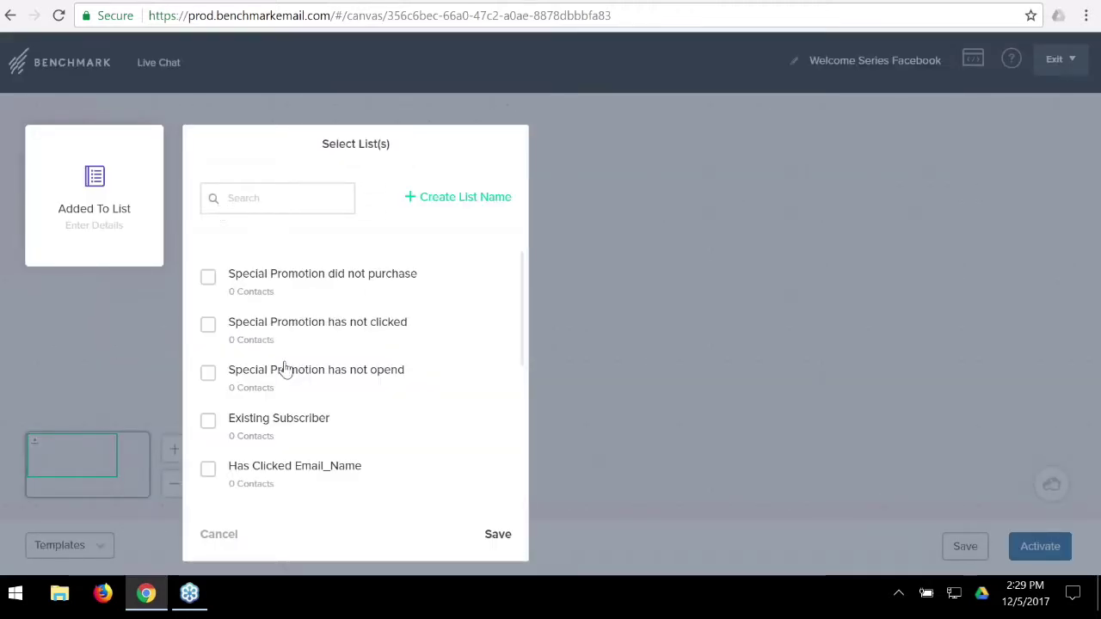
{"action": "scroll", "coordinate": [283, 369], "scroll_direction": "down", "scroll_amount": 1}
{"action": "left_click", "coordinate": [264, 200]}
{"action": "type", "text": "new"}
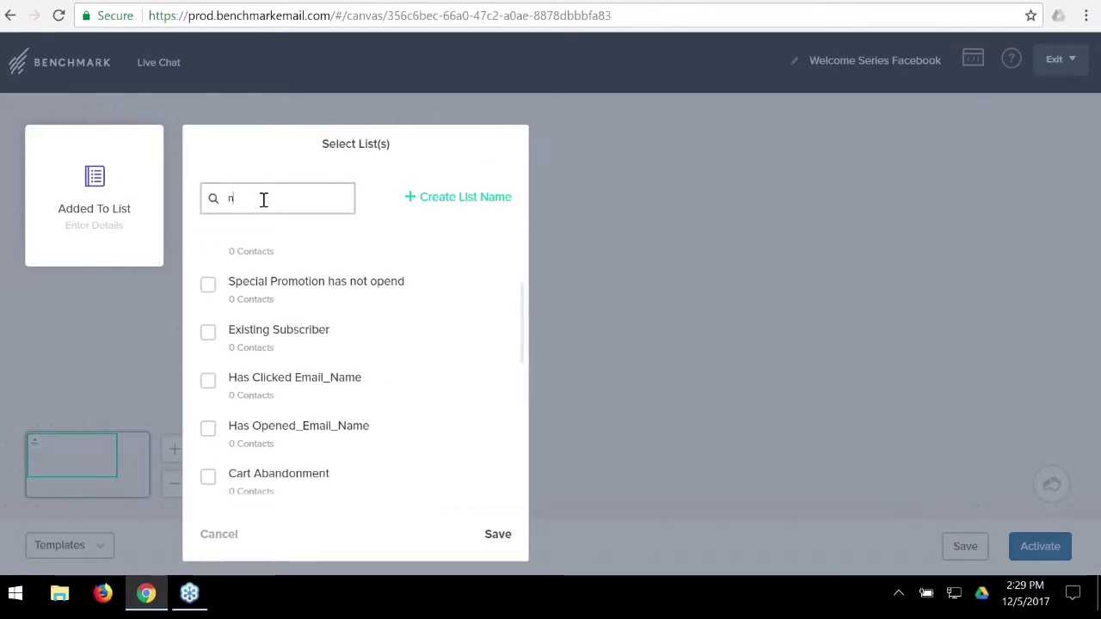
{"action": "left_click", "coordinate": [208, 278]}
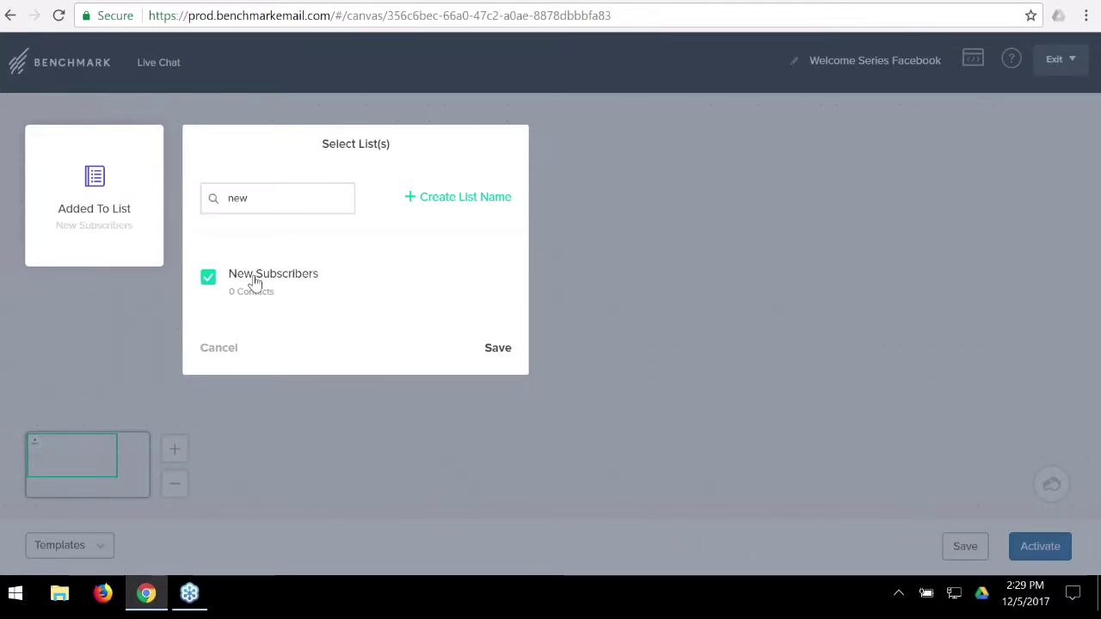
{"action": "left_click", "coordinate": [499, 348]}
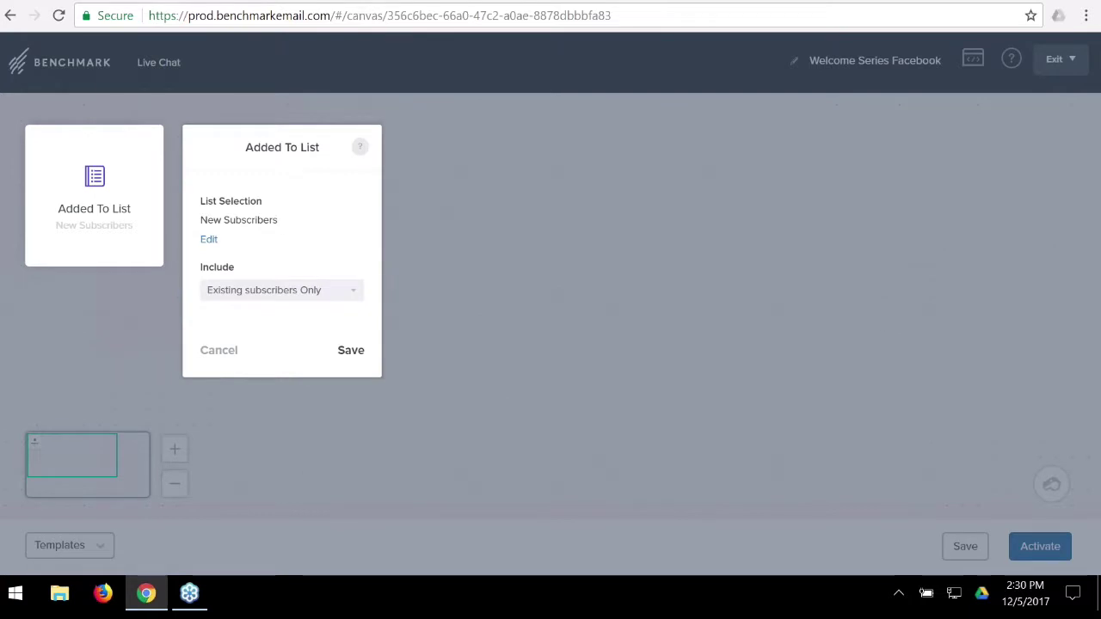
Set the trigger to include New subscribers Only and save its settings.
{"action": "left_click", "coordinate": [292, 295]}
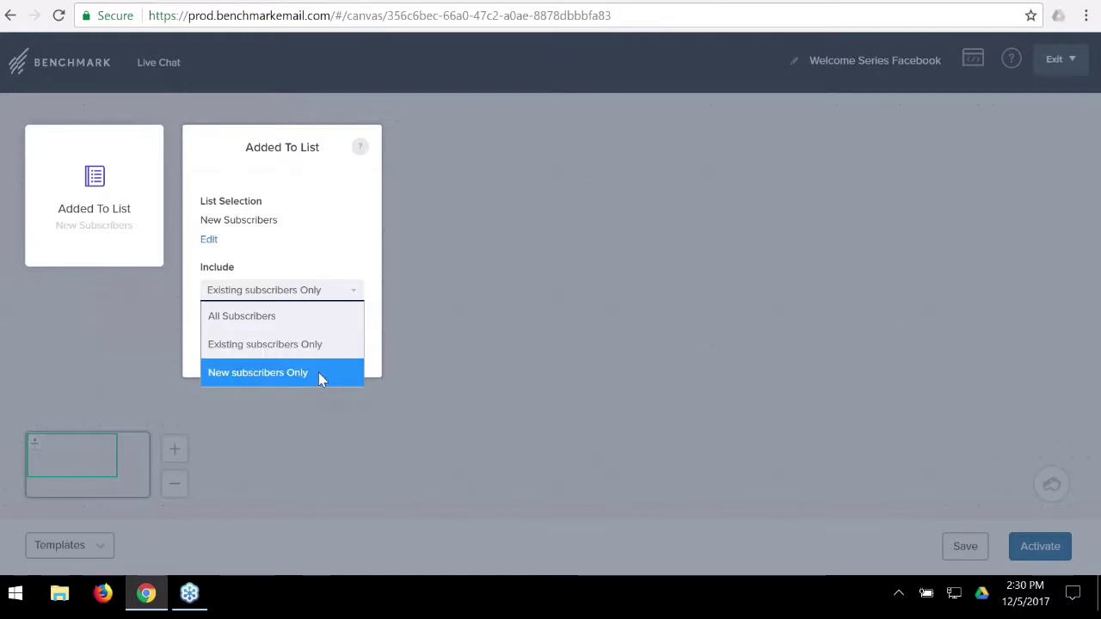
{"action": "left_click", "coordinate": [315, 370]}
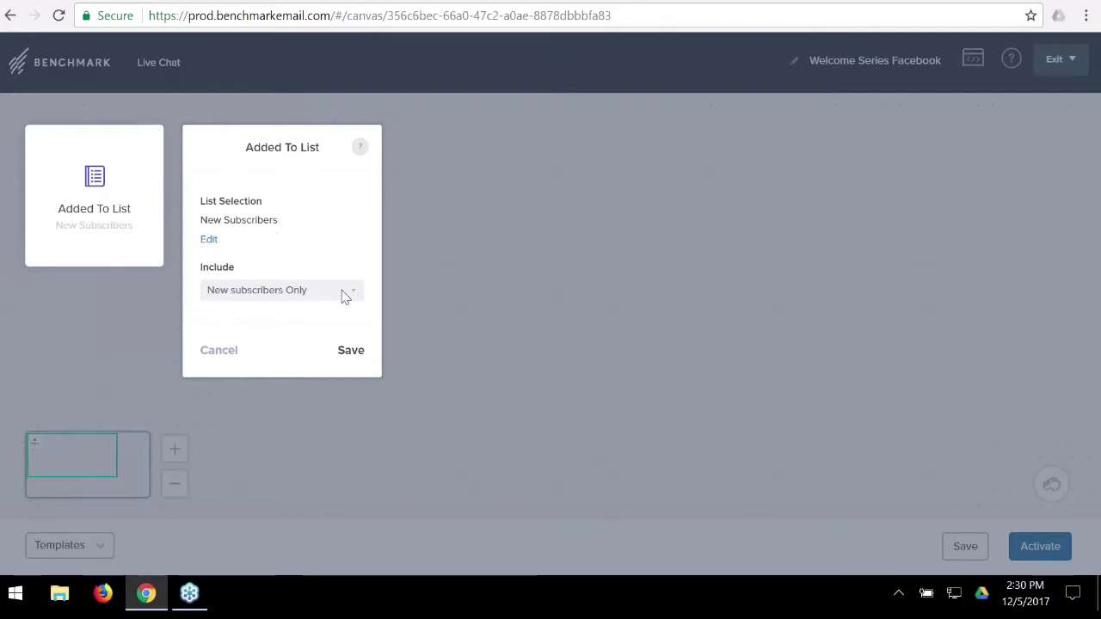
{"action": "left_click", "coordinate": [352, 351]}
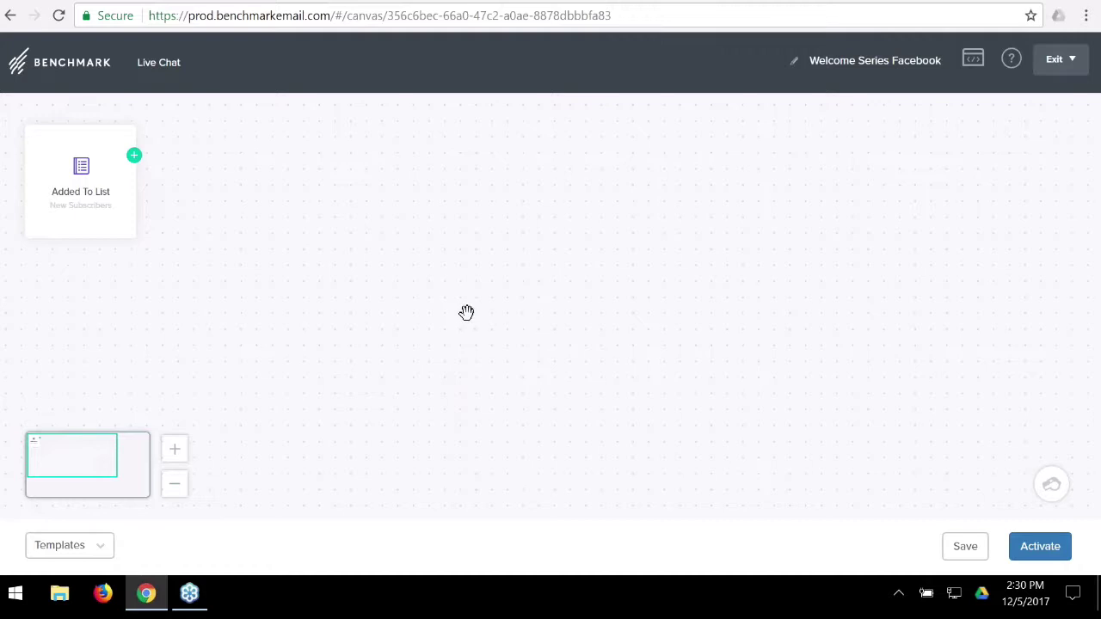
Reopen the list selection of the Added To List trigger and clear the search filter to browse all lists.
{"action": "left_click", "coordinate": [91, 189]}
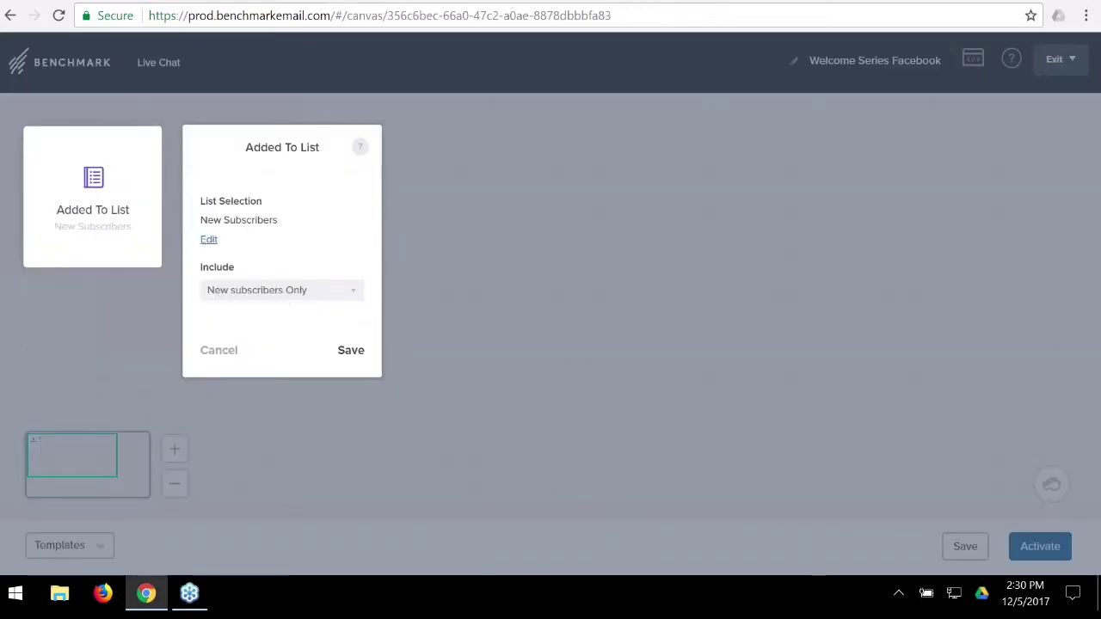
{"action": "left_click", "coordinate": [208, 239]}
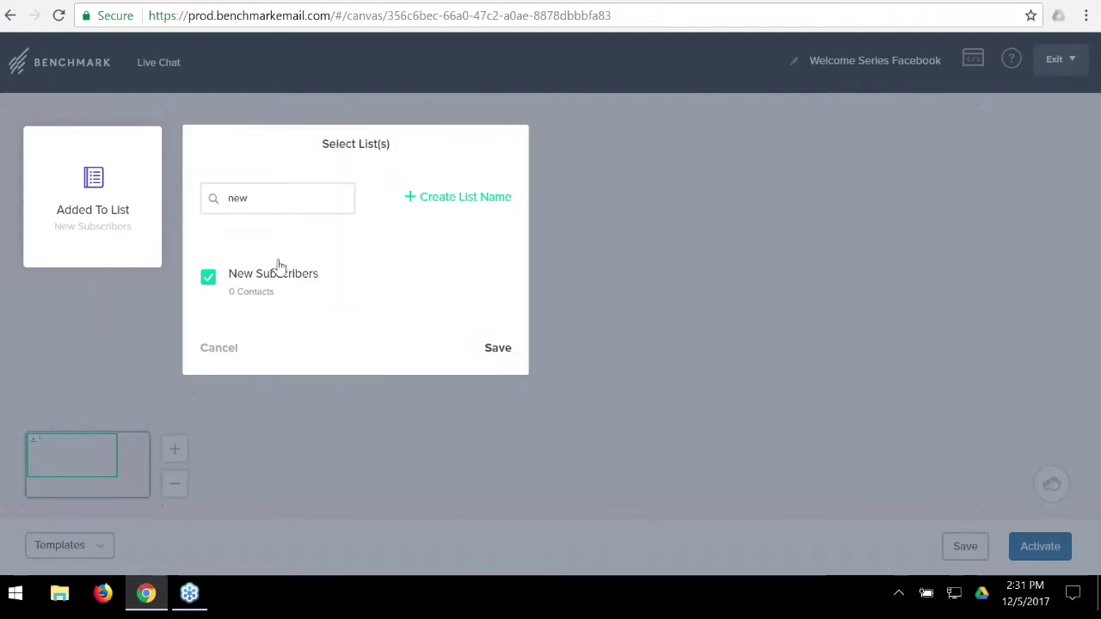
{"action": "double_click", "coordinate": [281, 202]}
{"action": "key", "text": "BackSpace"}
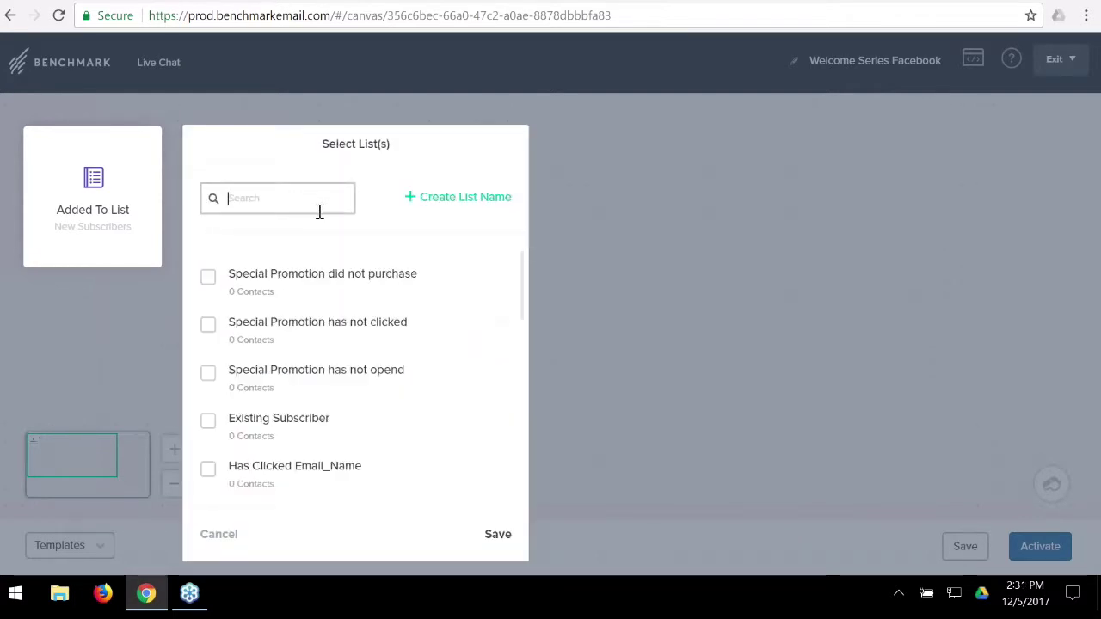
{"action": "scroll", "coordinate": [248, 297], "scroll_direction": "down", "scroll_amount": 10}
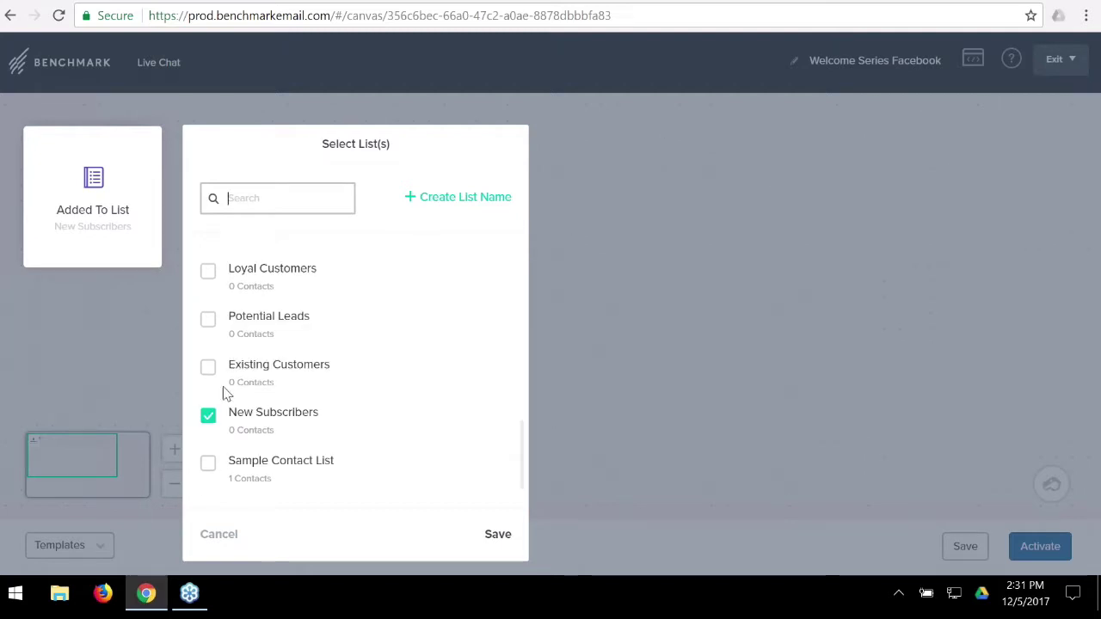
Try selecting the Potential Leads, Loyal Customers and Existing Customers lists alongside New Subscribers, and deselect them again.
{"action": "left_click", "coordinate": [209, 320]}
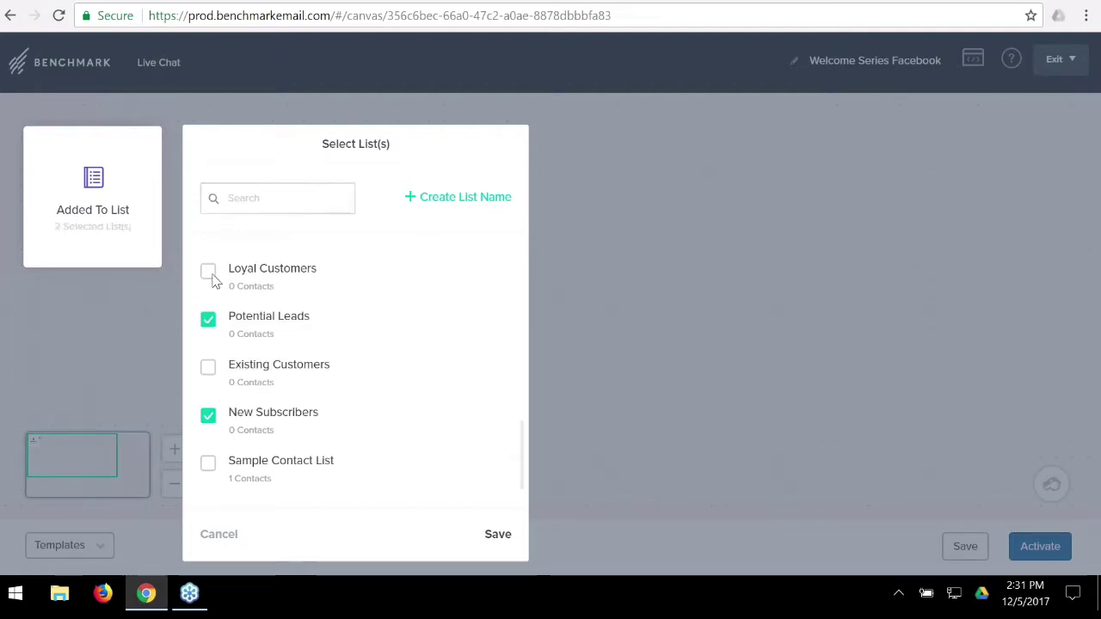
{"action": "left_click", "coordinate": [210, 271]}
{"action": "left_click", "coordinate": [208, 370]}
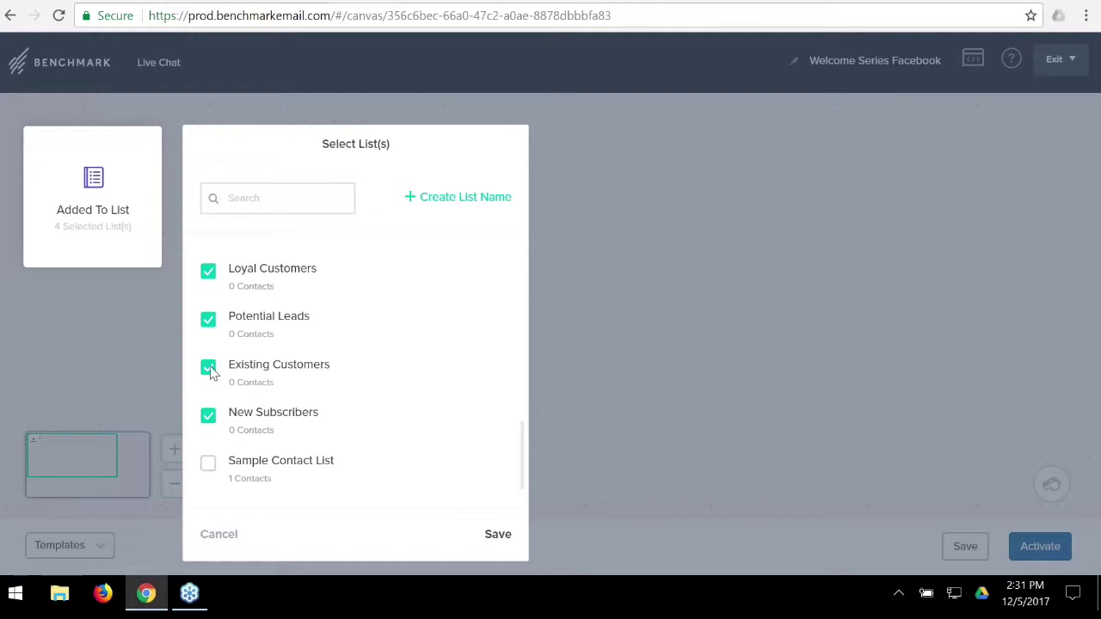
{"action": "left_click", "coordinate": [209, 320]}
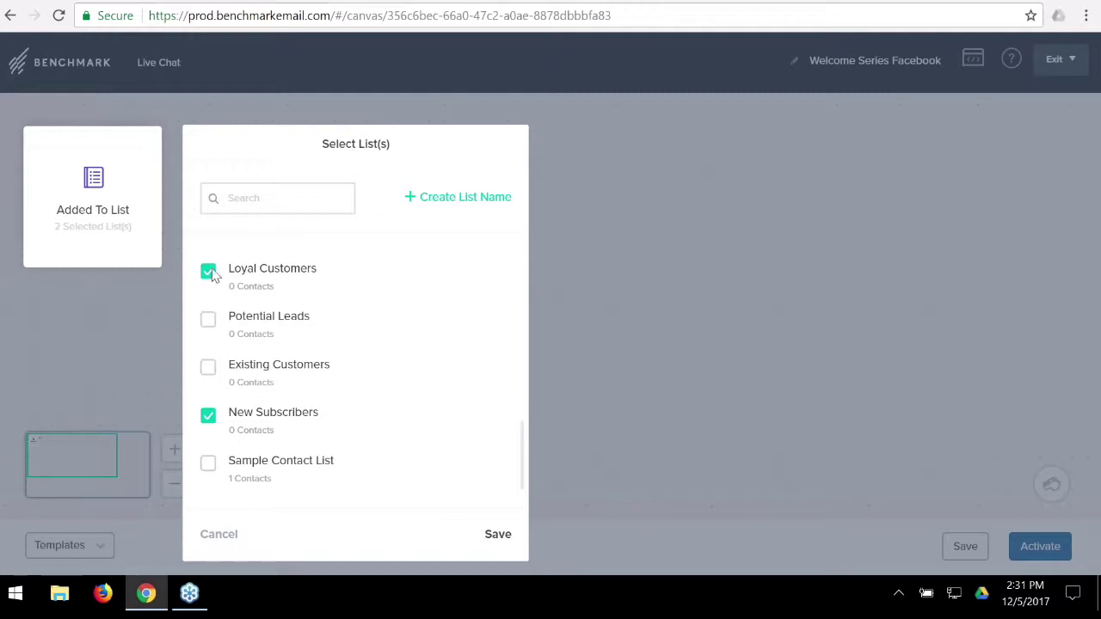
{"action": "left_click", "coordinate": [217, 274]}
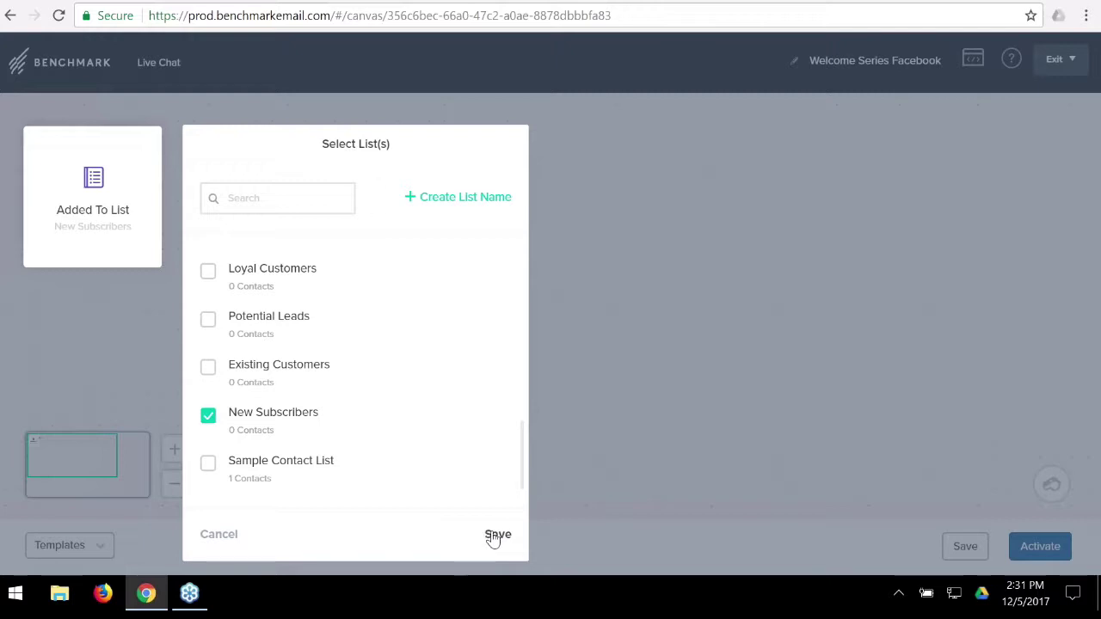
Replace New Subscribers in the Added To List trigger with a newly created list named New Subscribers Facebook and save the trigger.
{"action": "left_click", "coordinate": [208, 416]}
{"action": "left_click", "coordinate": [448, 201]}
{"action": "left_click", "coordinate": [346, 241]}
{"action": "type", "text": "New "}
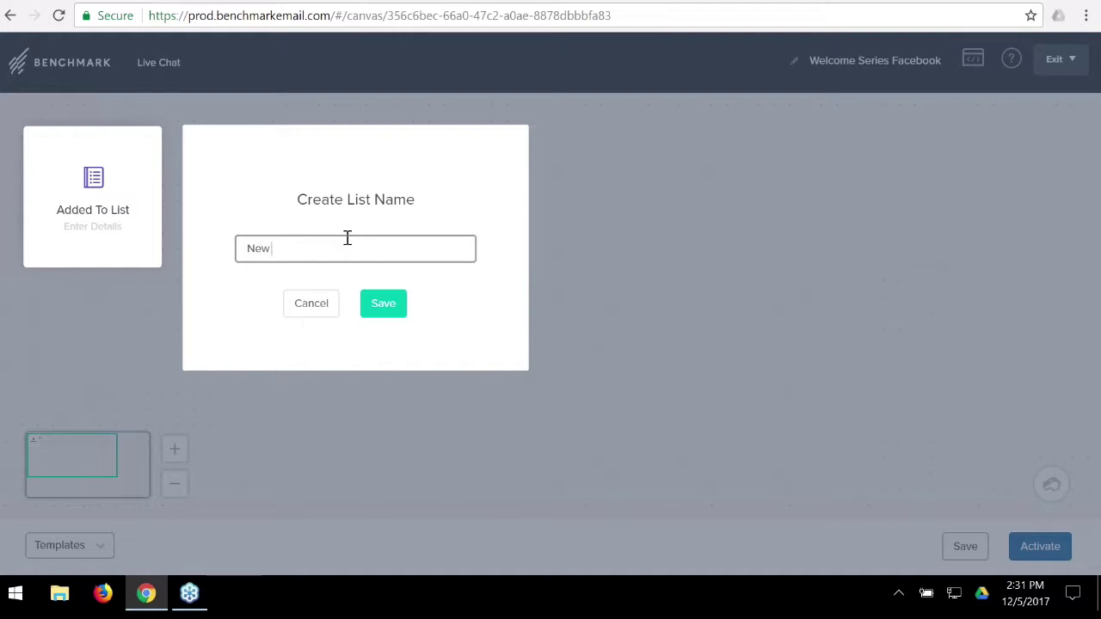
{"action": "type", "text": "Subscribers Facebook"}
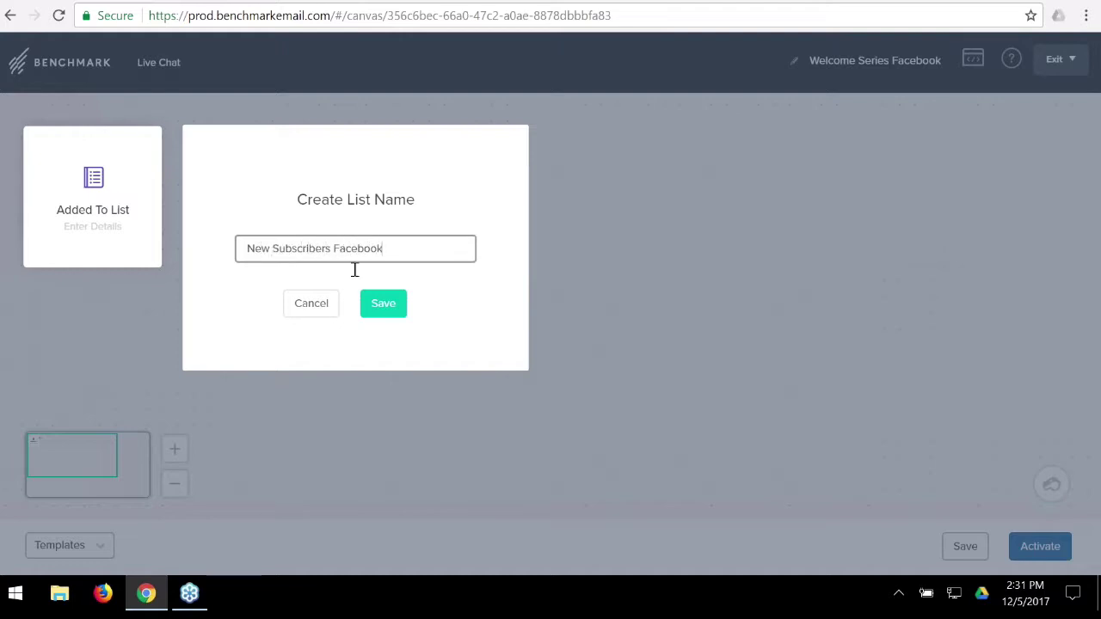
{"action": "left_click", "coordinate": [403, 311]}
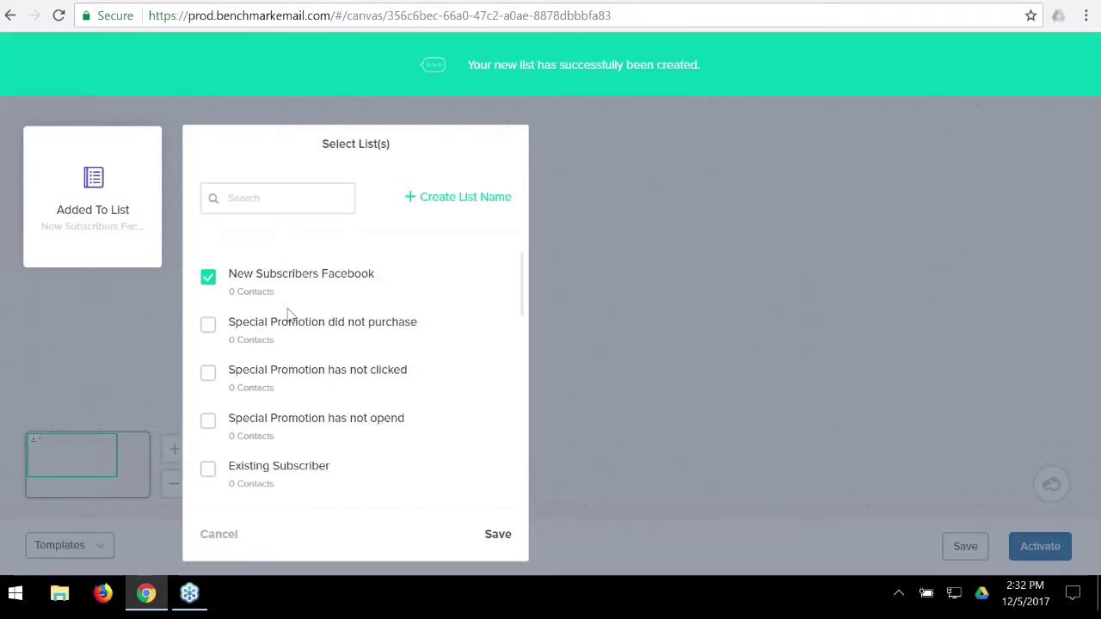
{"action": "left_click", "coordinate": [499, 537]}
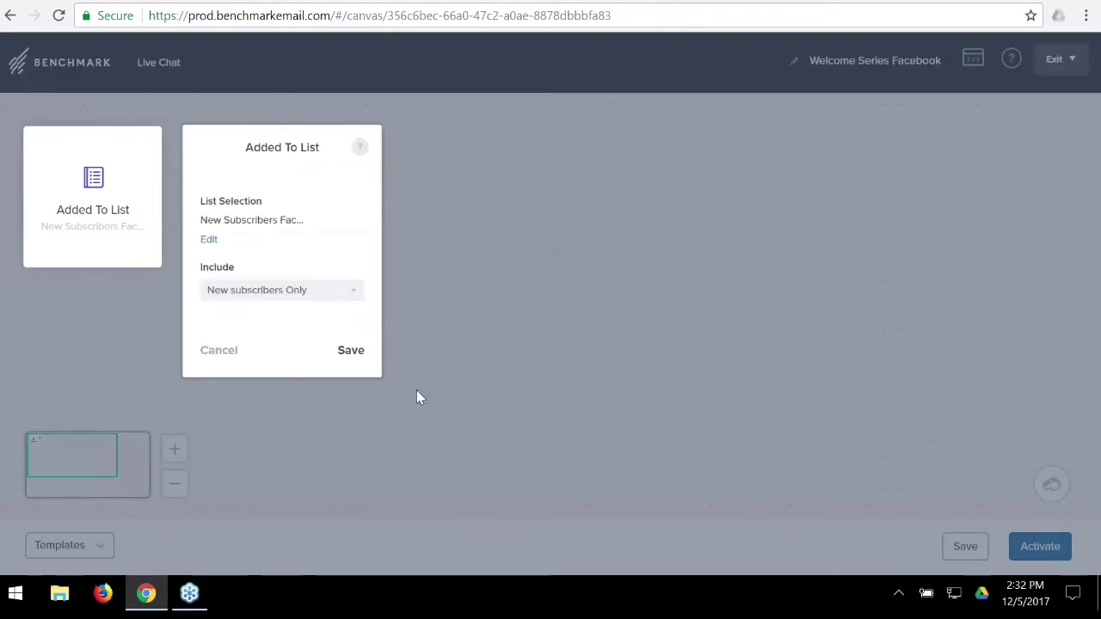
{"action": "left_click", "coordinate": [351, 350]}
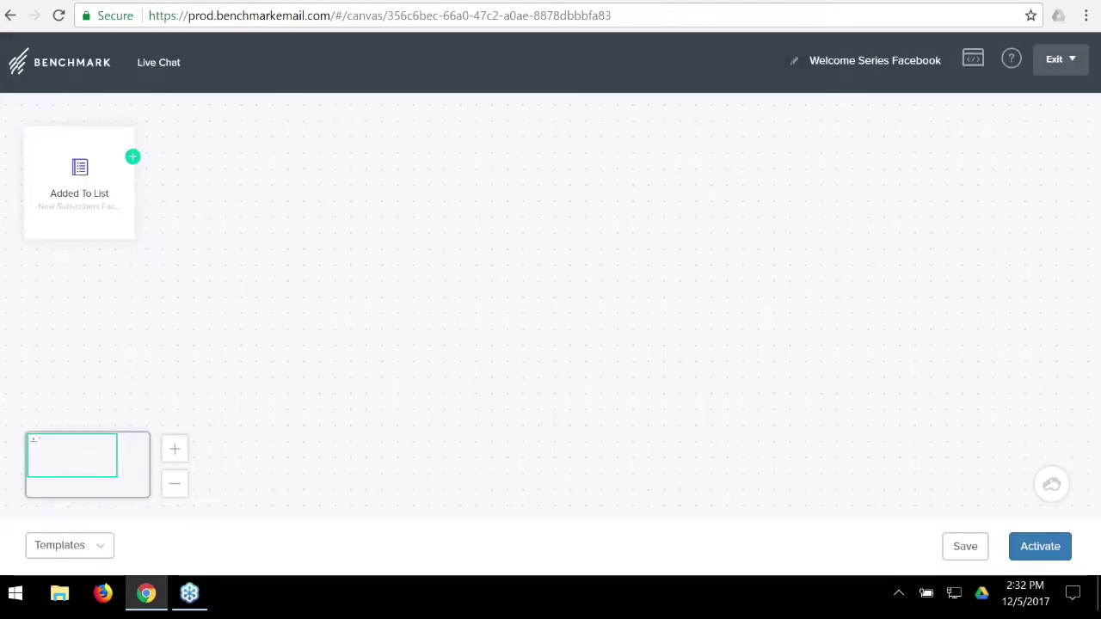
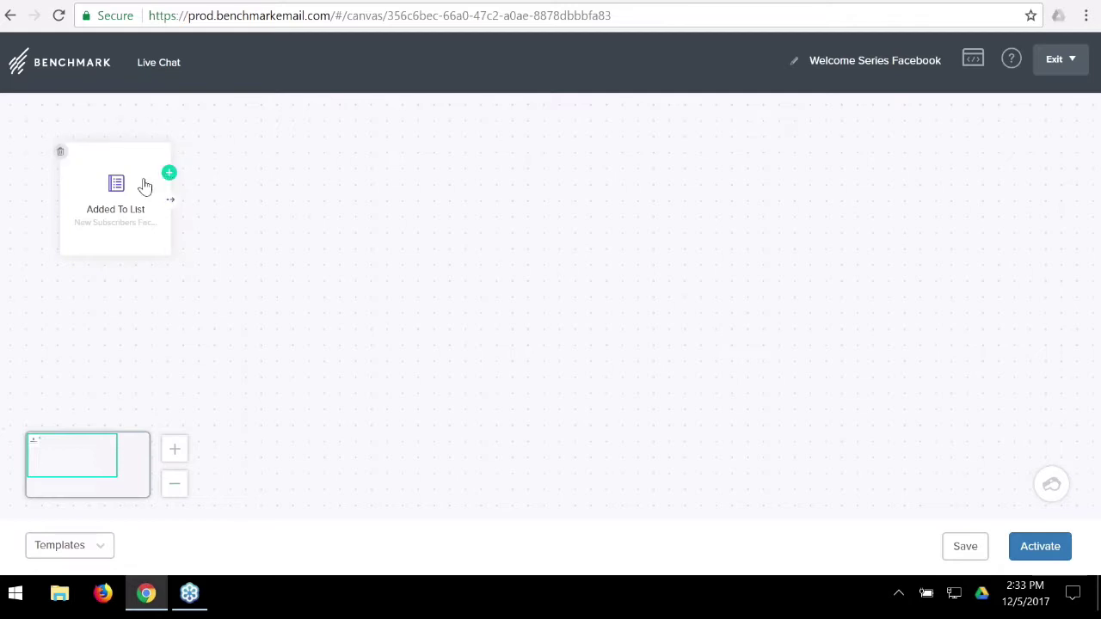
Examine the actions and conditions that can follow the Added To List trigger, without adding any of them.
{"action": "left_click", "coordinate": [171, 176]}
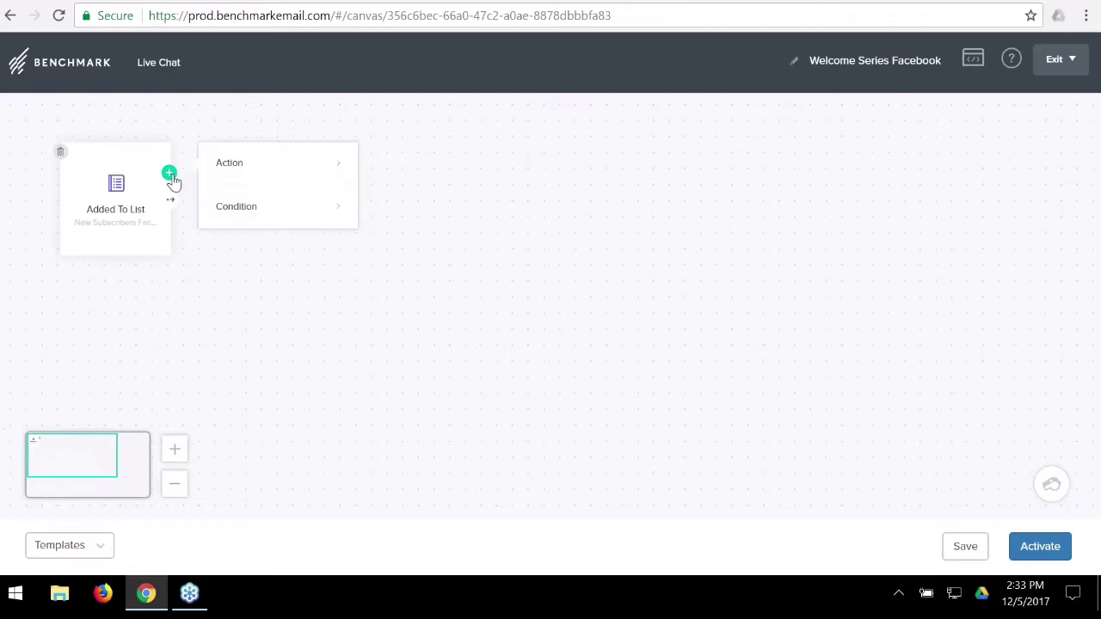
{"action": "left_click", "coordinate": [271, 164]}
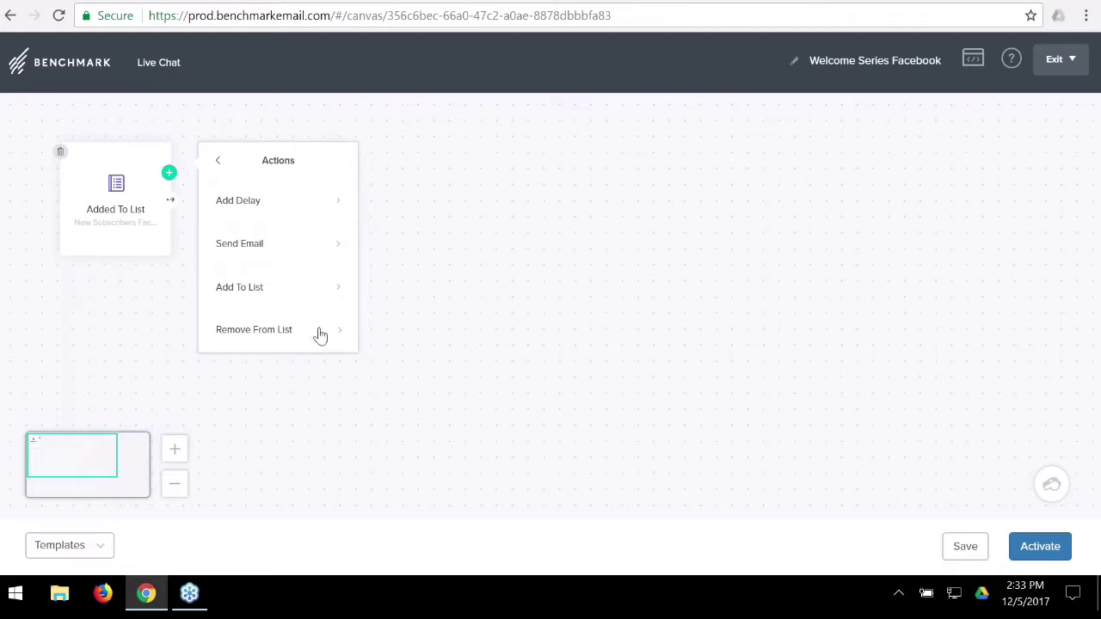
{"action": "left_click", "coordinate": [216, 165]}
{"action": "left_click", "coordinate": [259, 211]}
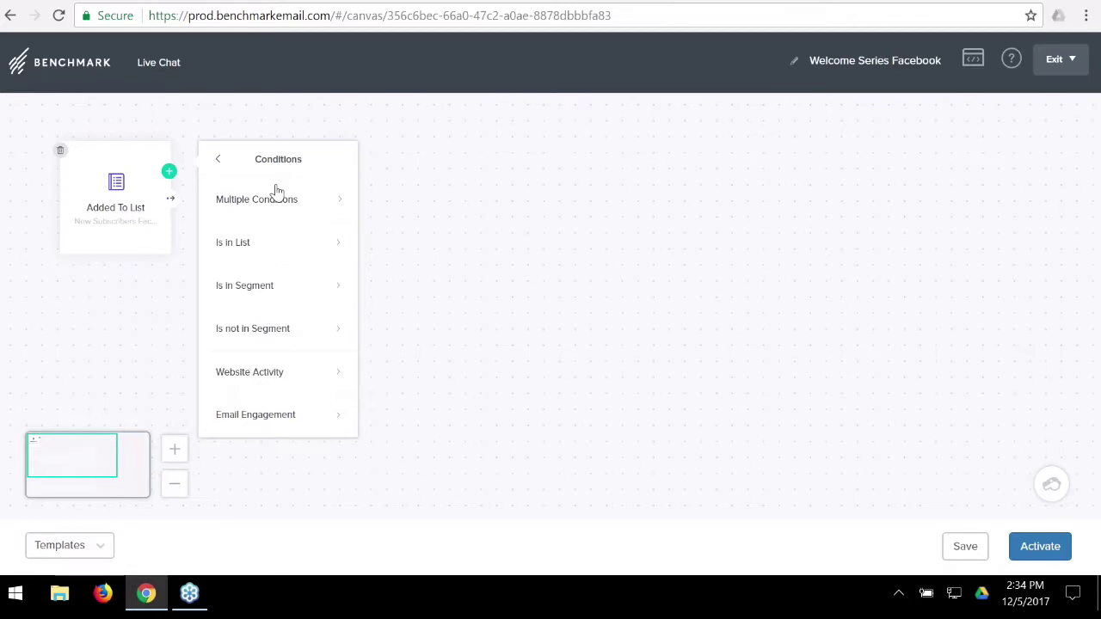
{"action": "left_click", "coordinate": [218, 160]}
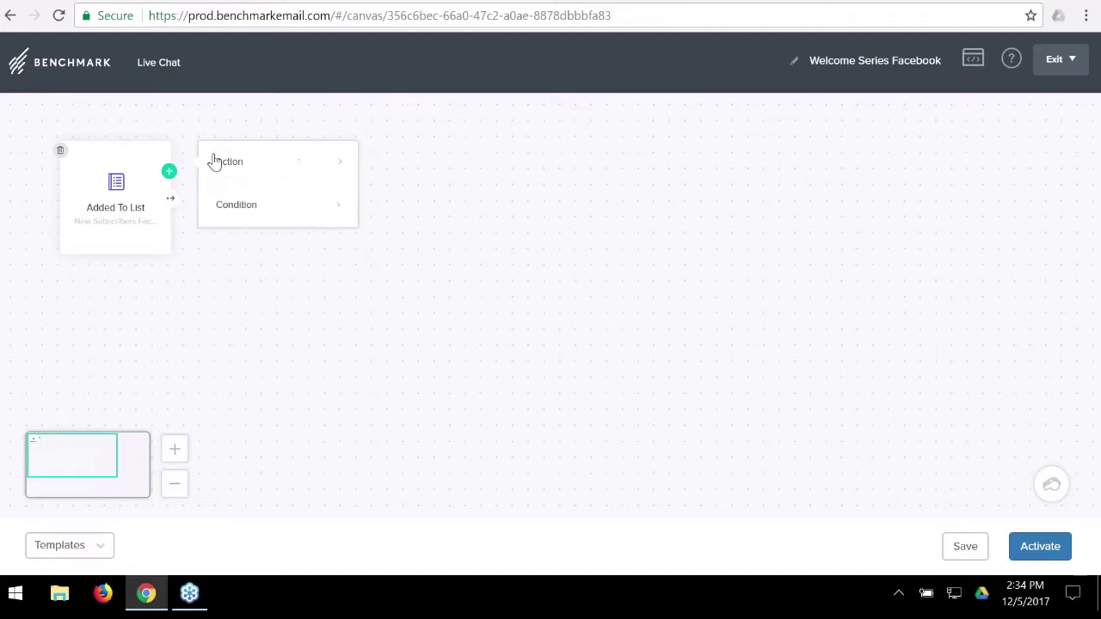
{"action": "left_click", "coordinate": [288, 165]}
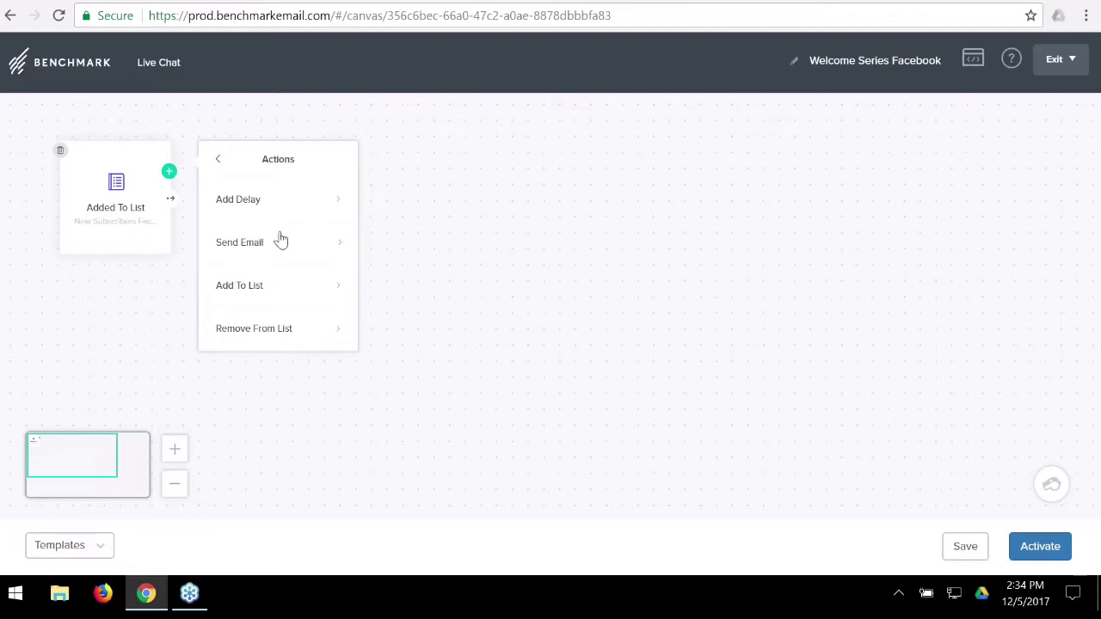
{"action": "left_click", "coordinate": [425, 205]}
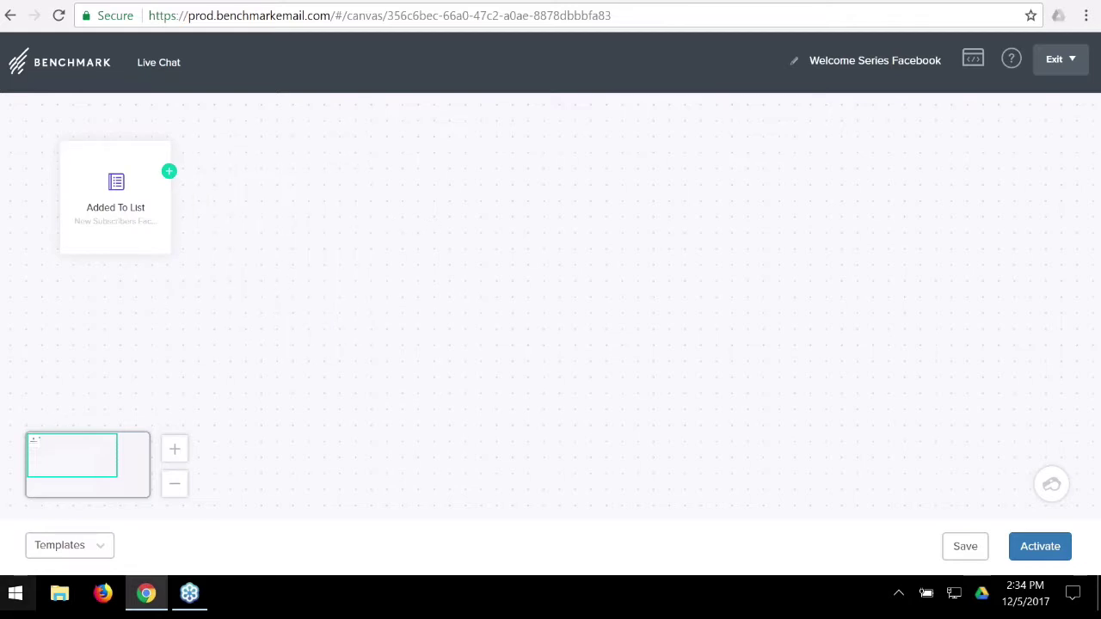
Browse the automation templates, review the Welcome New Subscribers guidelines and load that template onto the canvas.
{"action": "left_click", "coordinate": [96, 551]}
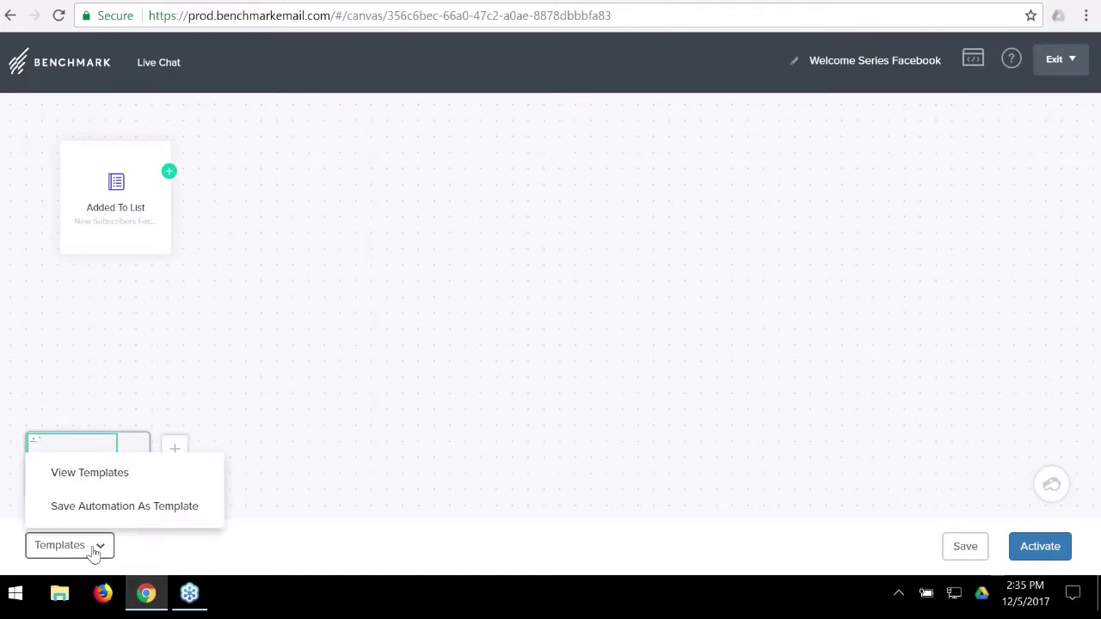
{"action": "left_click", "coordinate": [187, 477]}
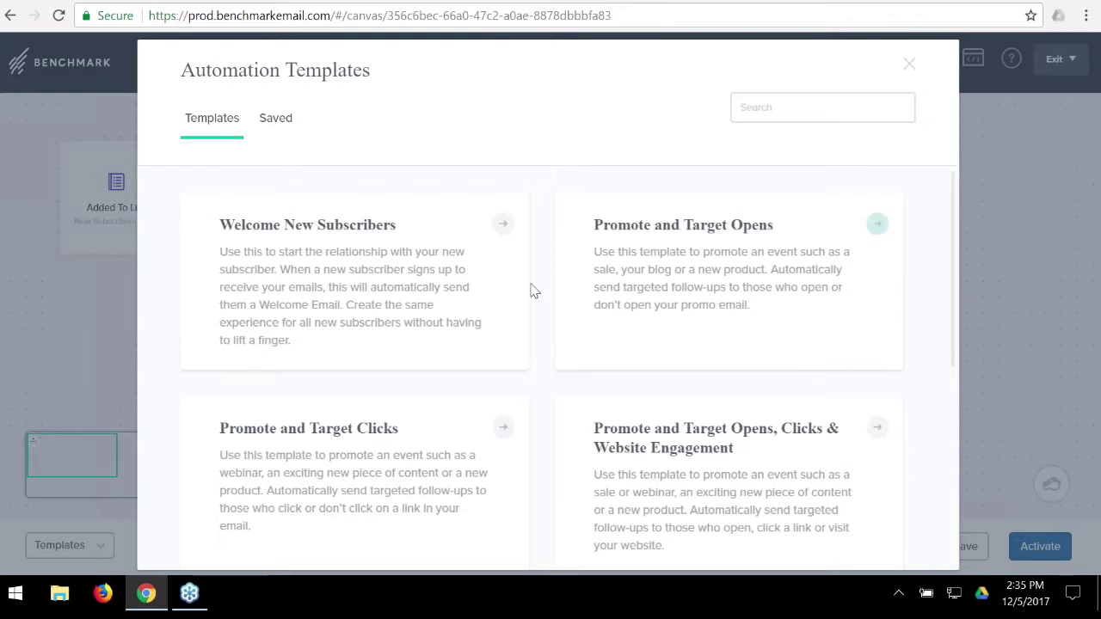
{"action": "scroll", "coordinate": [555, 335], "scroll_direction": "down", "scroll_amount": 5}
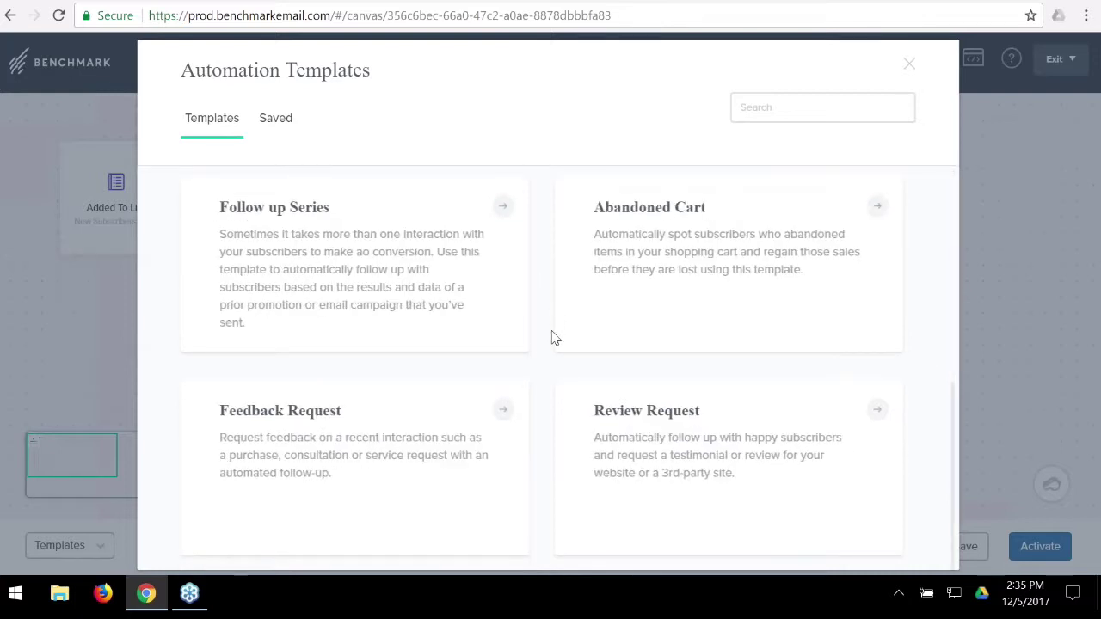
{"action": "scroll", "coordinate": [555, 337], "scroll_direction": "up", "scroll_amount": 5}
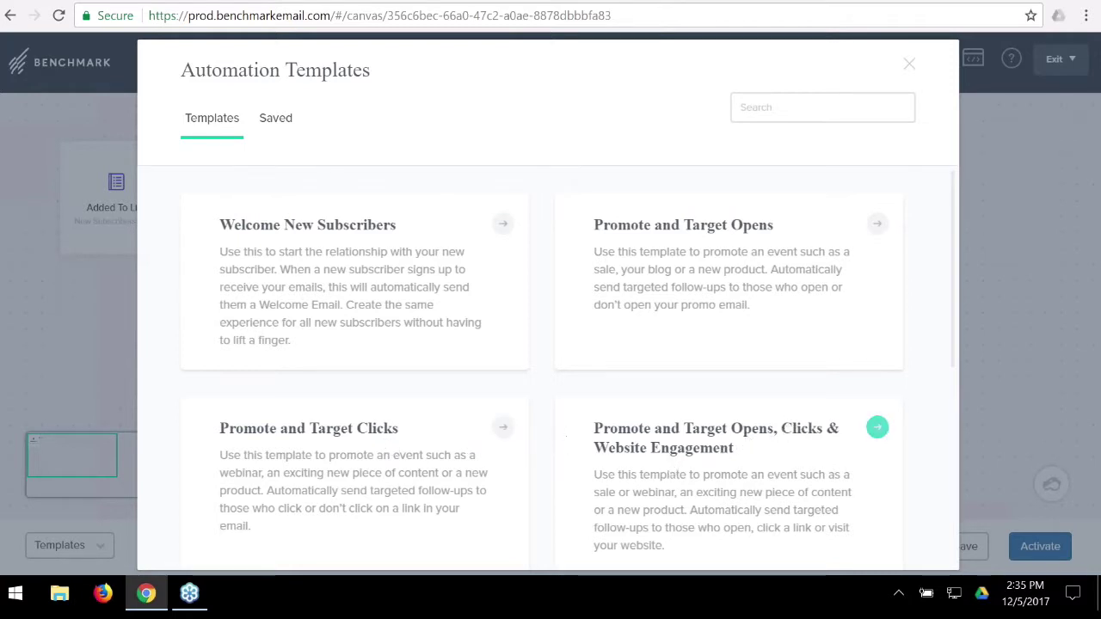
{"action": "scroll", "coordinate": [555, 431], "scroll_direction": "down", "scroll_amount": 5}
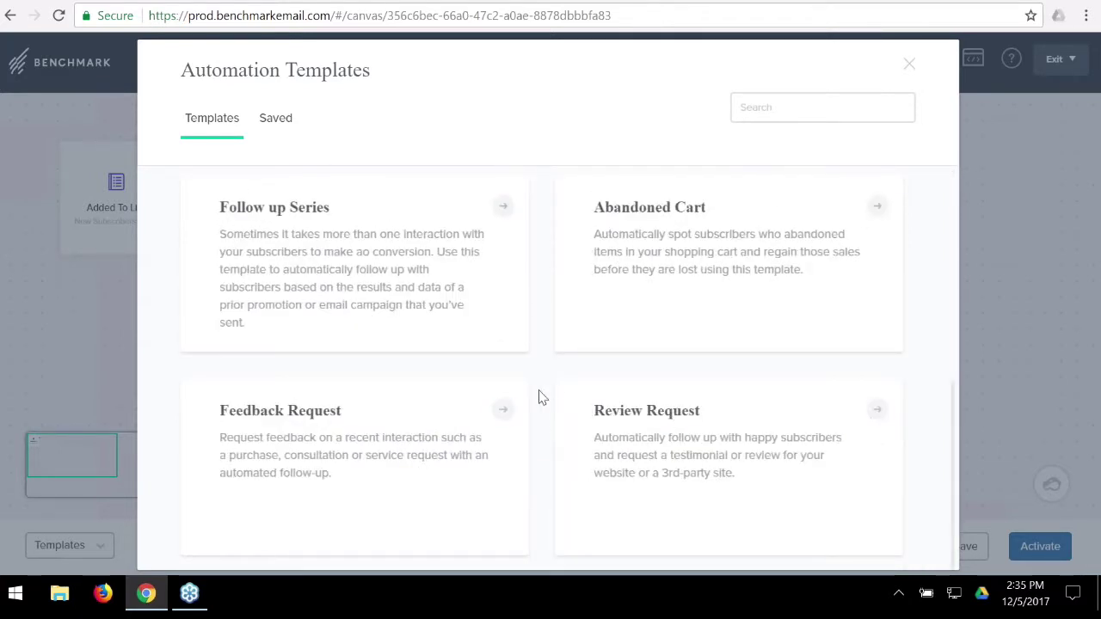
{"action": "scroll", "coordinate": [534, 405], "scroll_direction": "up", "scroll_amount": 5}
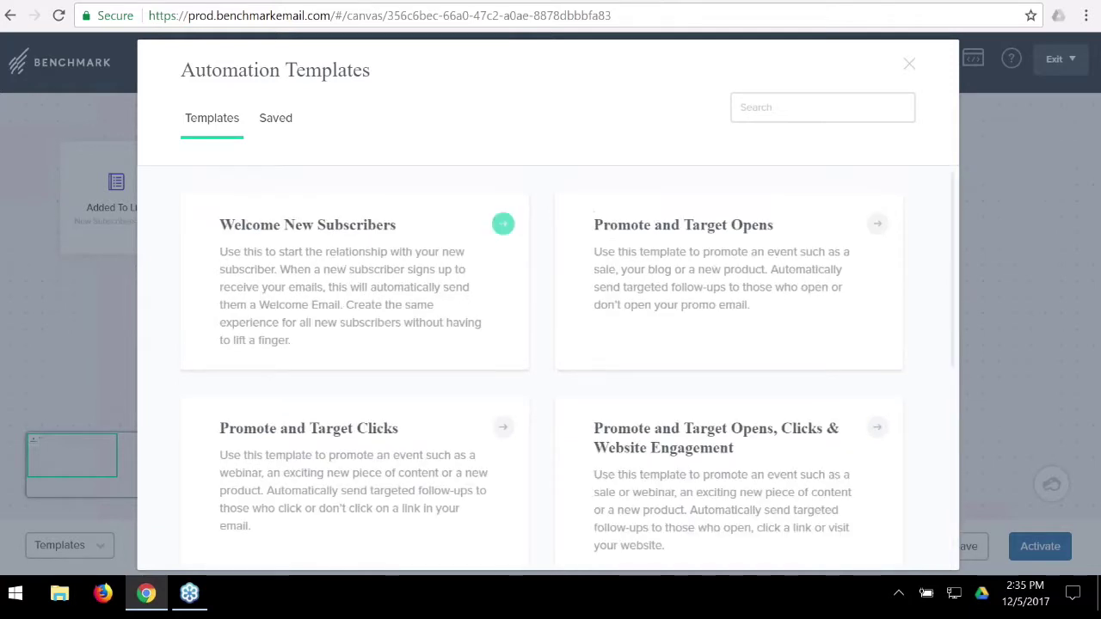
{"action": "left_click", "coordinate": [357, 238]}
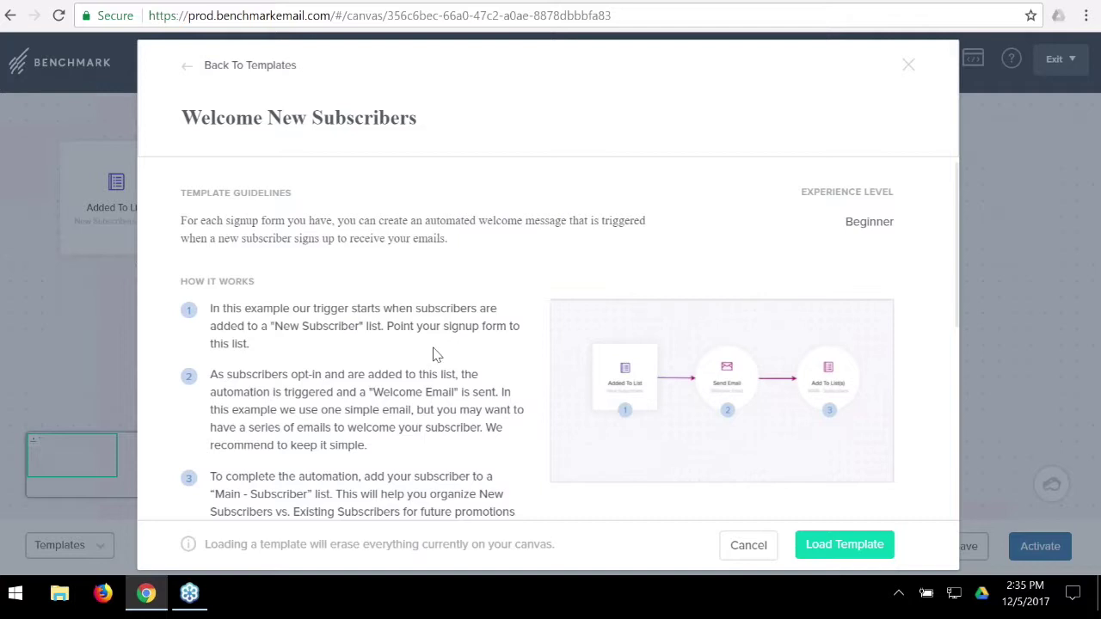
{"action": "scroll", "coordinate": [439, 351], "scroll_direction": "down", "scroll_amount": 5}
{"action": "scroll", "coordinate": [464, 349], "scroll_direction": "up", "scroll_amount": 5}
{"action": "scroll", "coordinate": [499, 378], "scroll_direction": "down", "scroll_amount": 4}
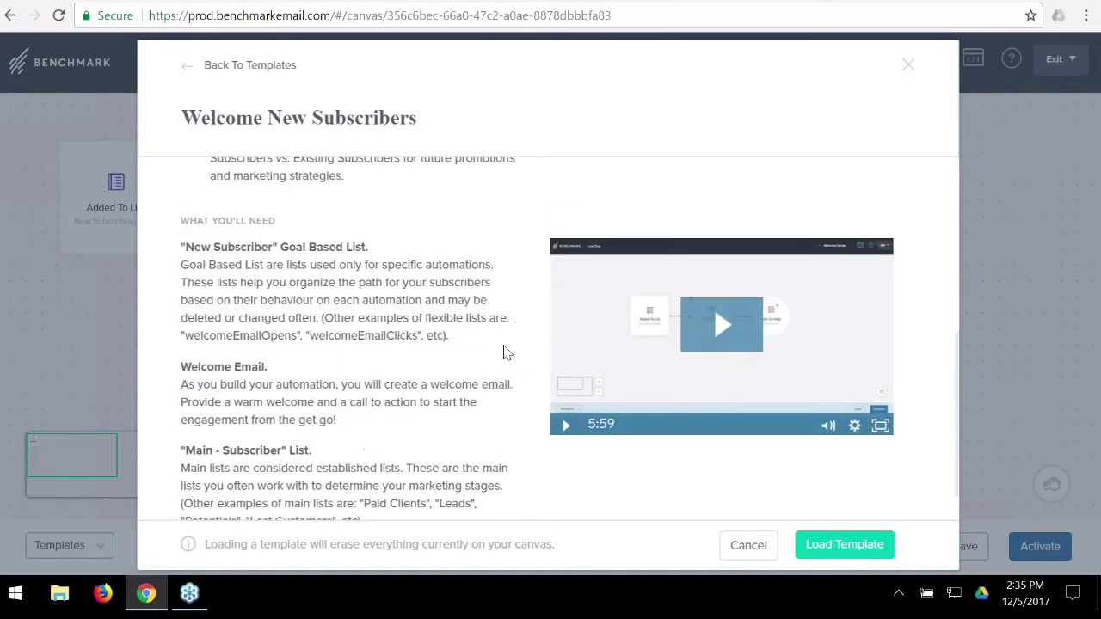
{"action": "scroll", "coordinate": [471, 386], "scroll_direction": "down", "scroll_amount": 1}
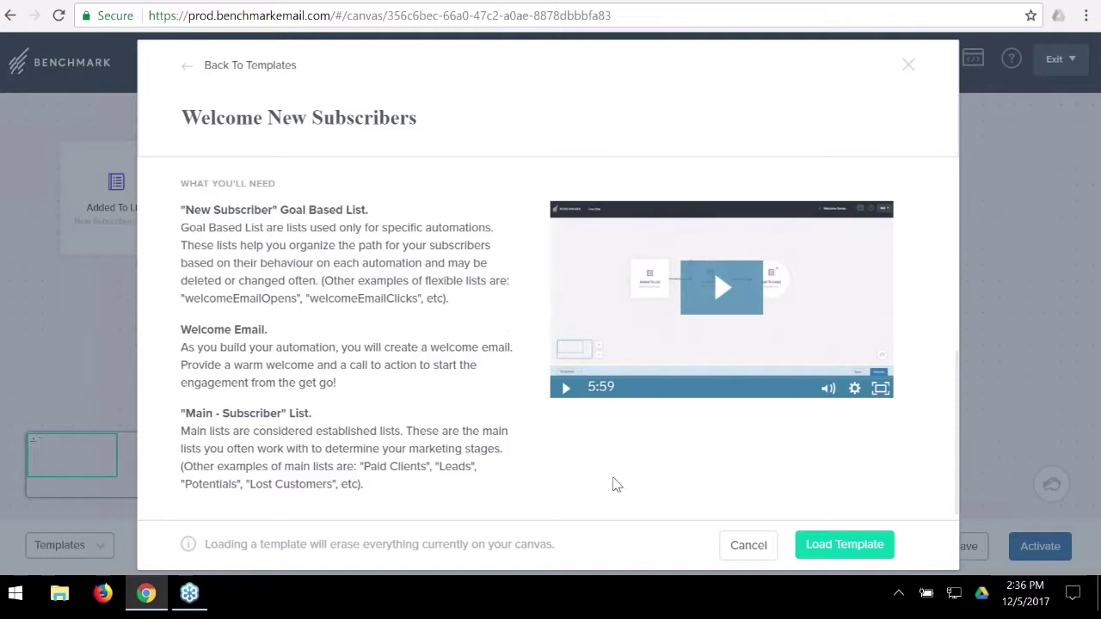
{"action": "left_click", "coordinate": [850, 547]}
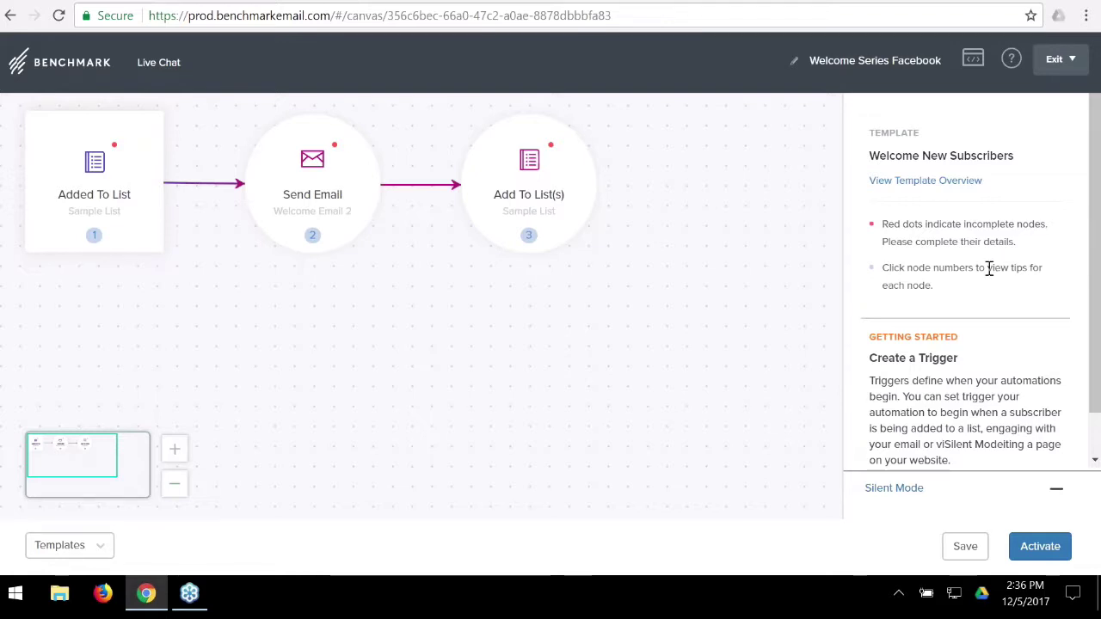
Read through the Welcome New Subscribers template tips and the Getting Started guidance, and collapse the guidance.
{"action": "mouse_move", "coordinate": [364, 233]}
{"action": "left_click", "coordinate": [1058, 493]}
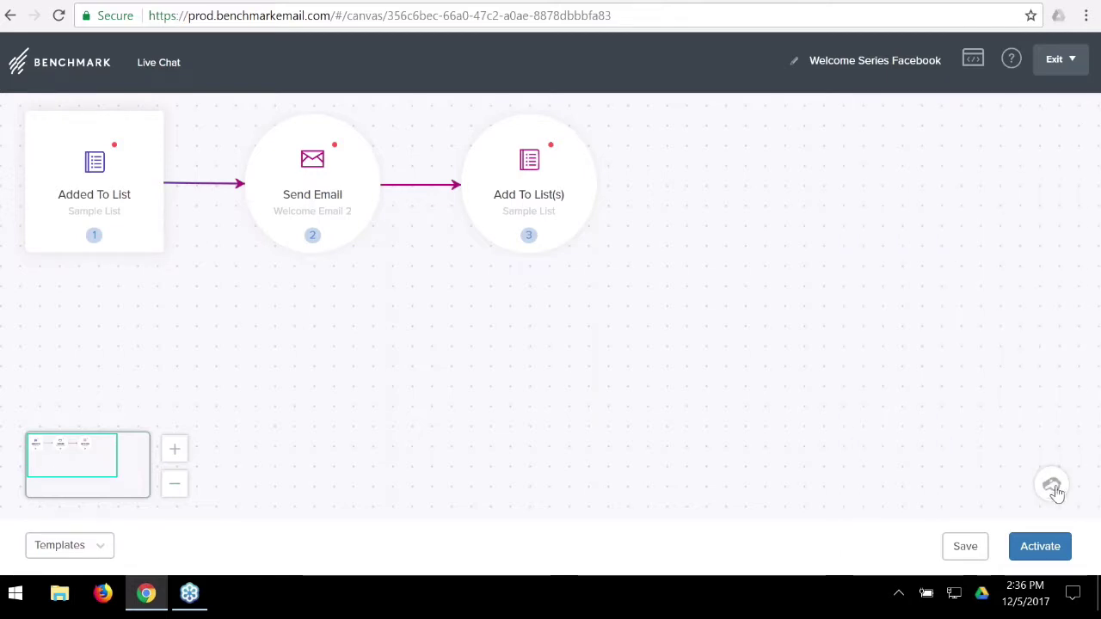
{"action": "left_click", "coordinate": [1055, 490]}
{"action": "scroll", "coordinate": [1016, 400], "scroll_direction": "down", "scroll_amount": 1}
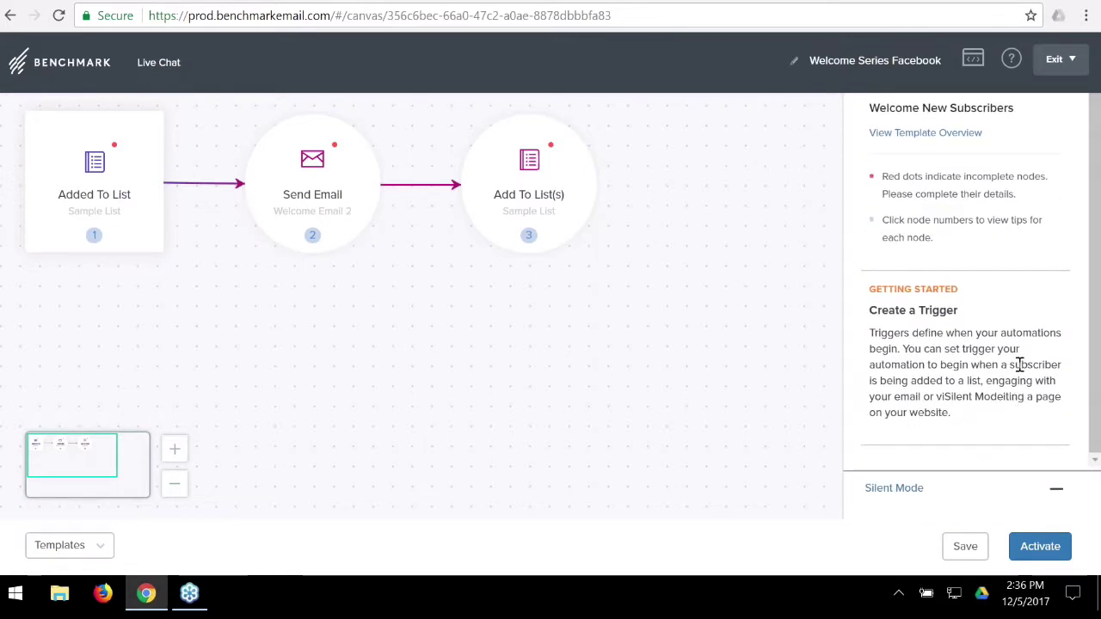
{"action": "scroll", "coordinate": [1020, 365], "scroll_direction": "up", "scroll_amount": 1}
{"action": "scroll", "coordinate": [1021, 364], "scroll_direction": "down", "scroll_amount": 1}
{"action": "scroll", "coordinate": [1020, 364], "scroll_direction": "up", "scroll_amount": 1}
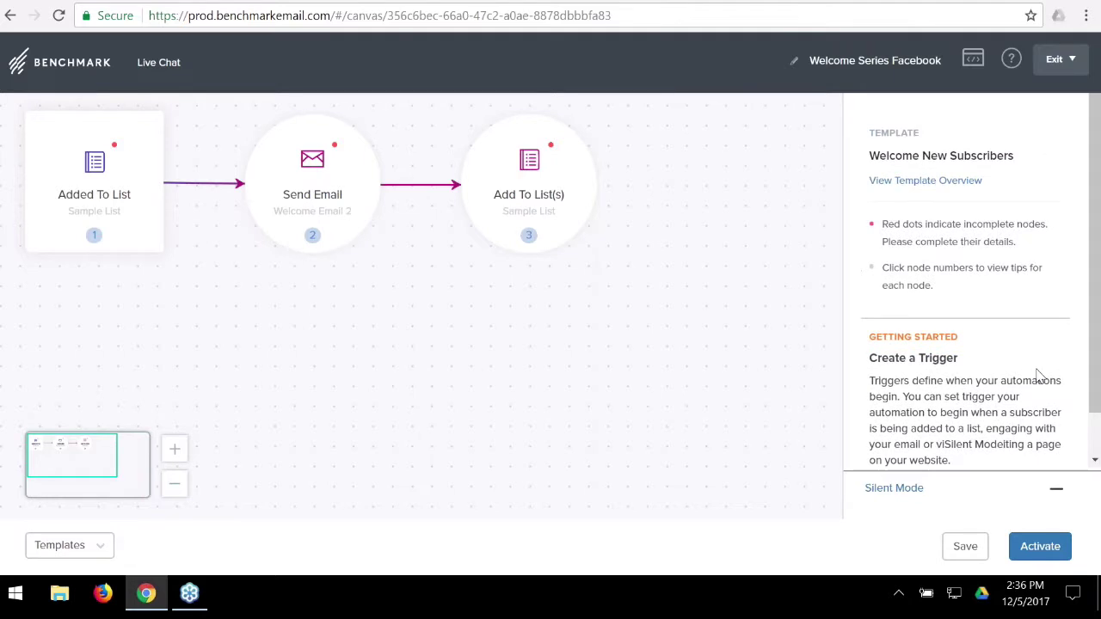
{"action": "scroll", "coordinate": [1026, 379], "scroll_direction": "down", "scroll_amount": 1}
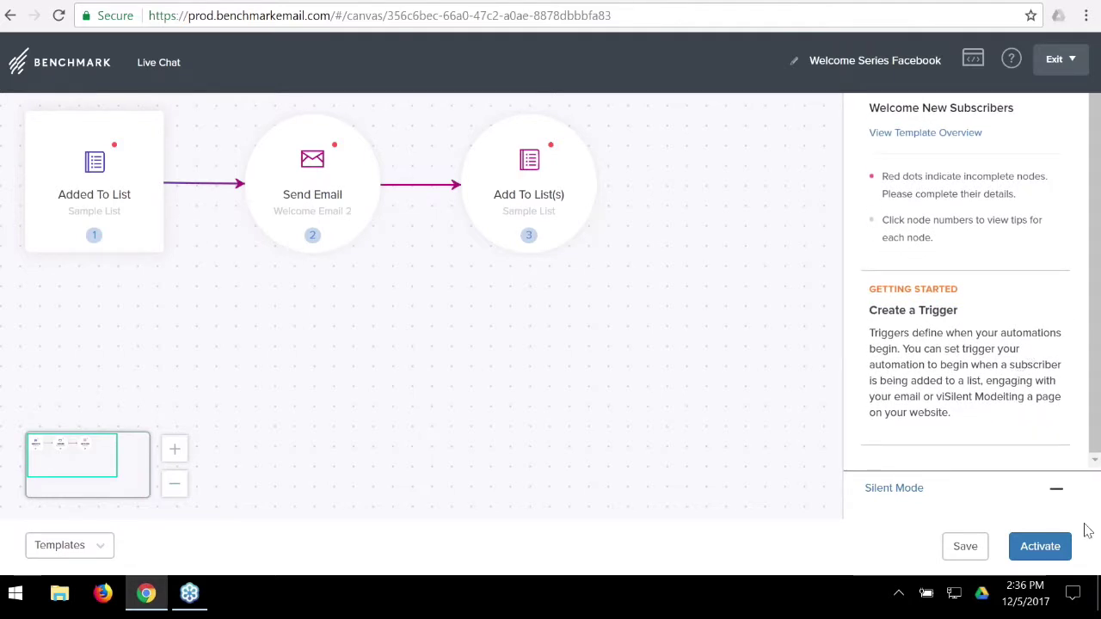
{"action": "left_click", "coordinate": [1055, 487]}
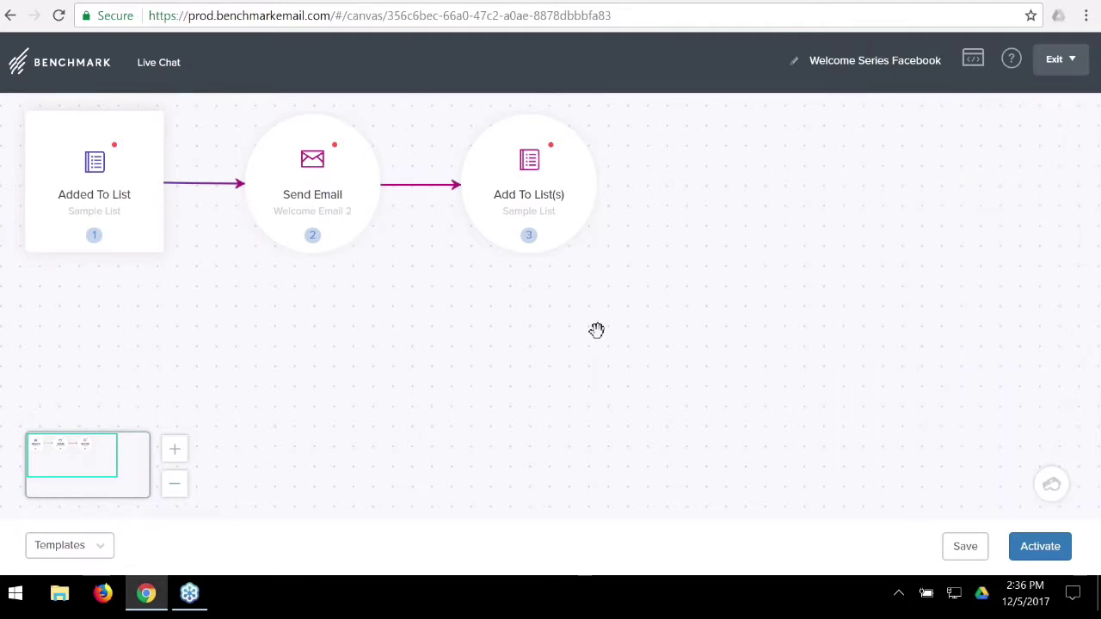
Assign the New Subscribers Facebook list to the template's Added To List trigger, include New subscribers Only, and save it.
{"action": "left_click_drag", "start_coordinate": [413, 332], "coordinate": [629, 410]}
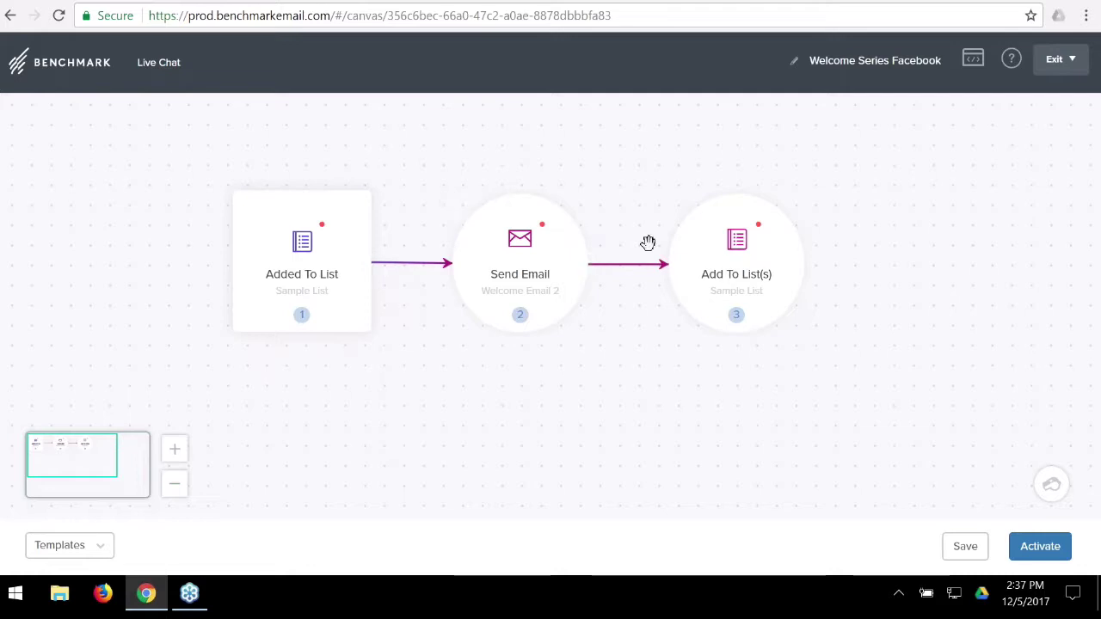
{"action": "mouse_move", "coordinate": [793, 230]}
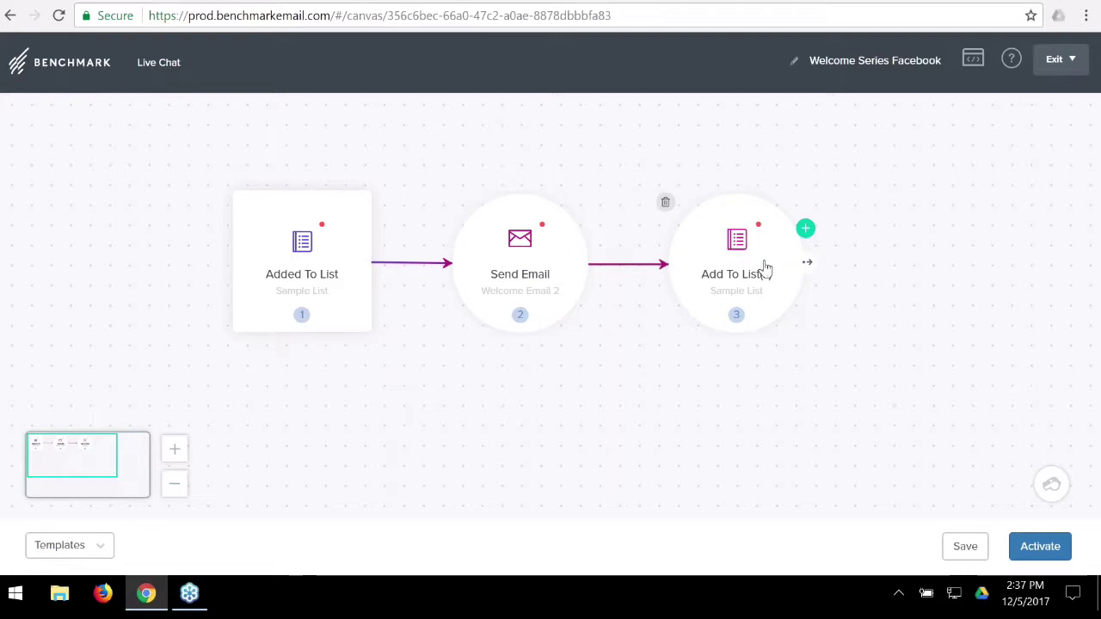
{"action": "left_click", "coordinate": [302, 247]}
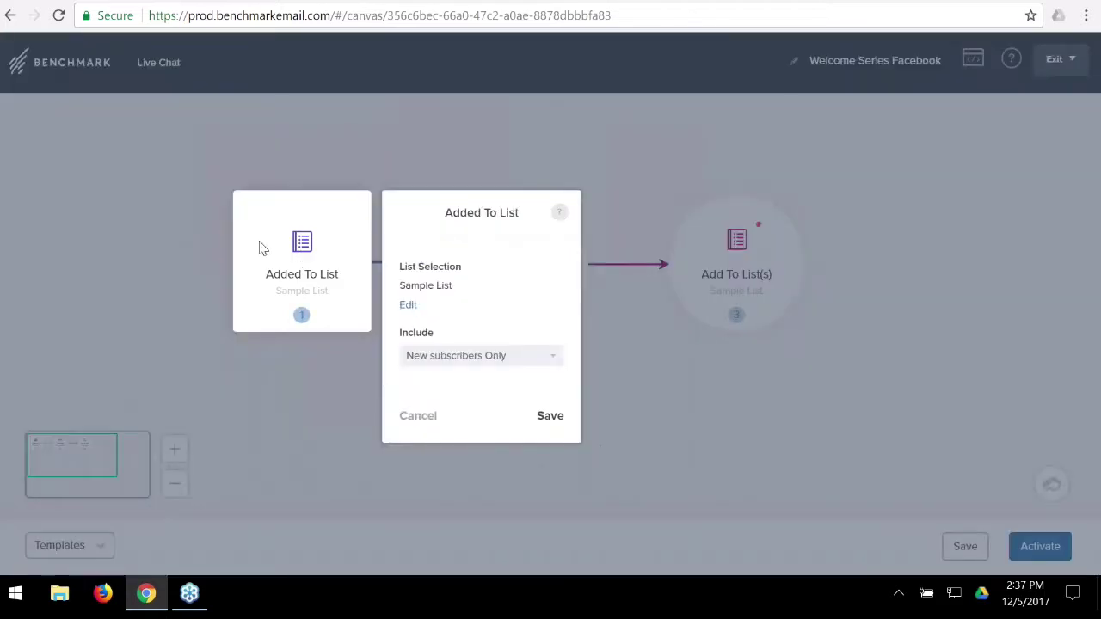
{"action": "left_click", "coordinate": [410, 305]}
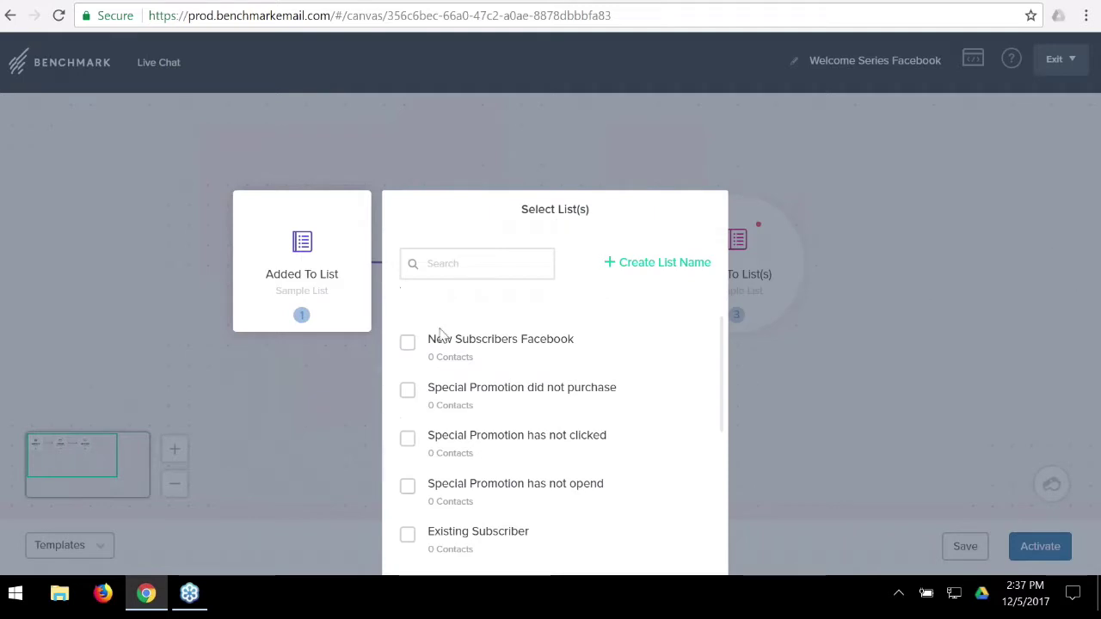
{"action": "left_click", "coordinate": [408, 343]}
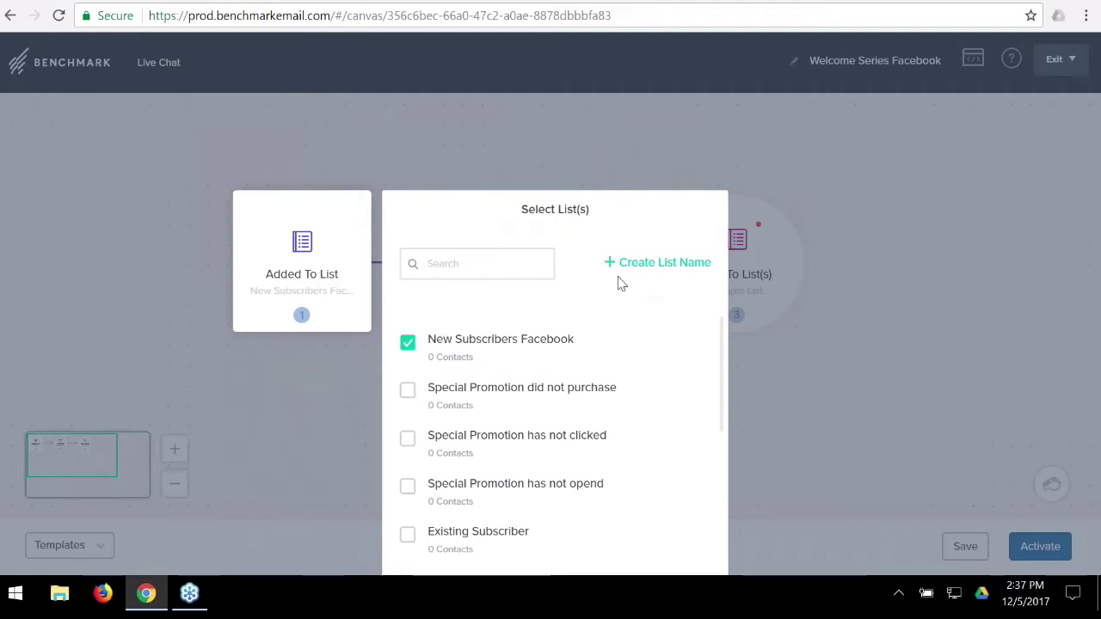
{"action": "left_click", "coordinate": [686, 461]}
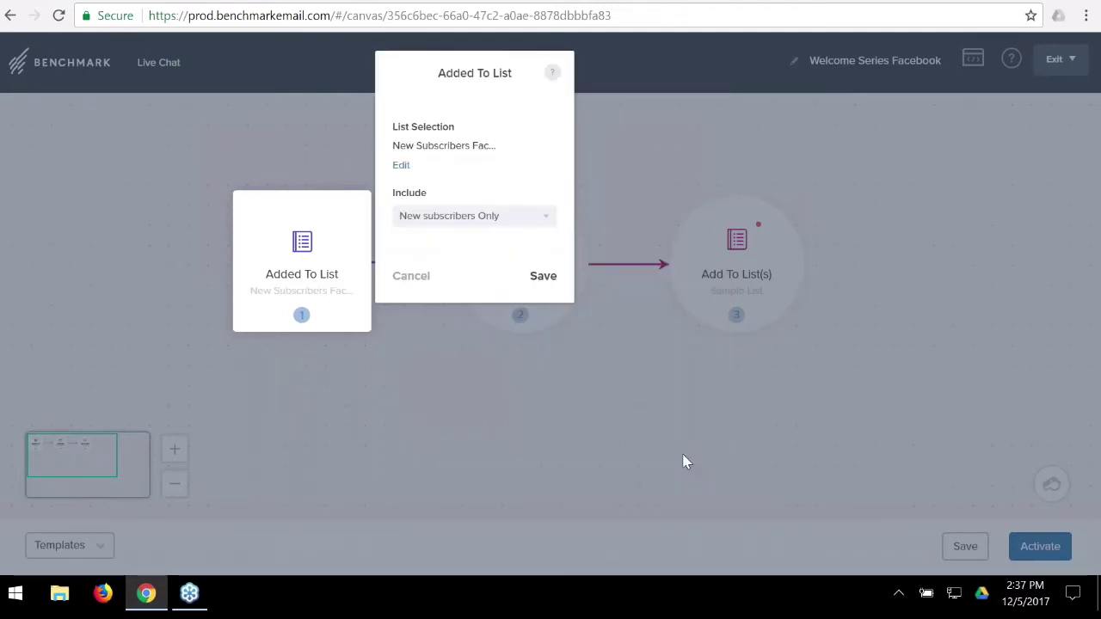
{"action": "left_click", "coordinate": [462, 217]}
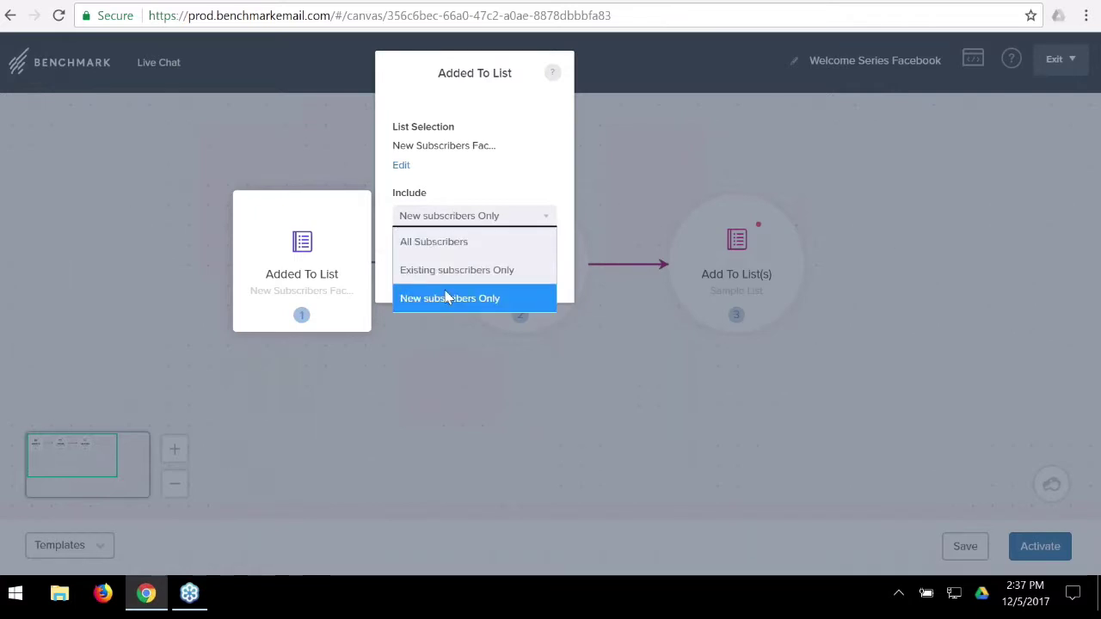
{"action": "left_click", "coordinate": [448, 296]}
{"action": "left_click", "coordinate": [544, 277]}
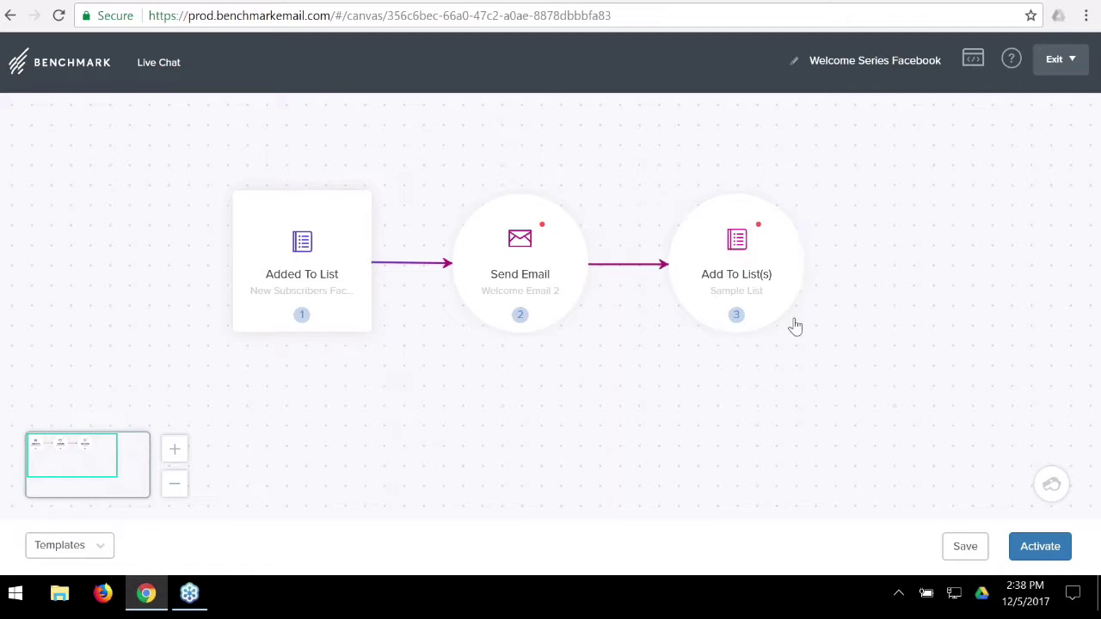
Change the Add To List(s) action's target list to Existing Subscriber and save the action.
{"action": "left_click", "coordinate": [747, 279]}
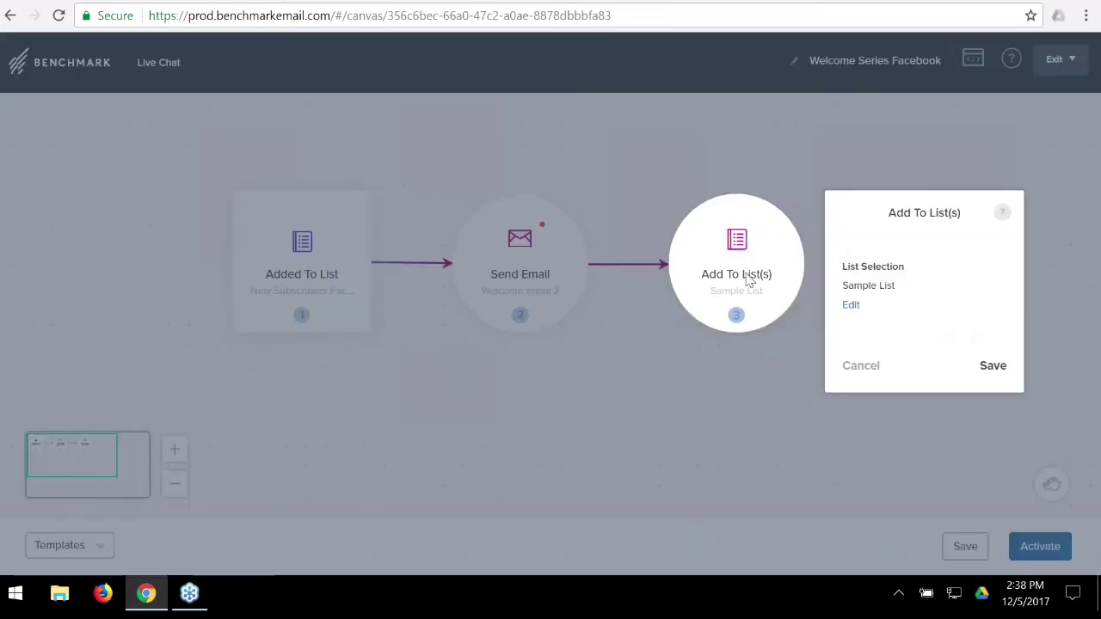
{"action": "left_click", "coordinate": [851, 305]}
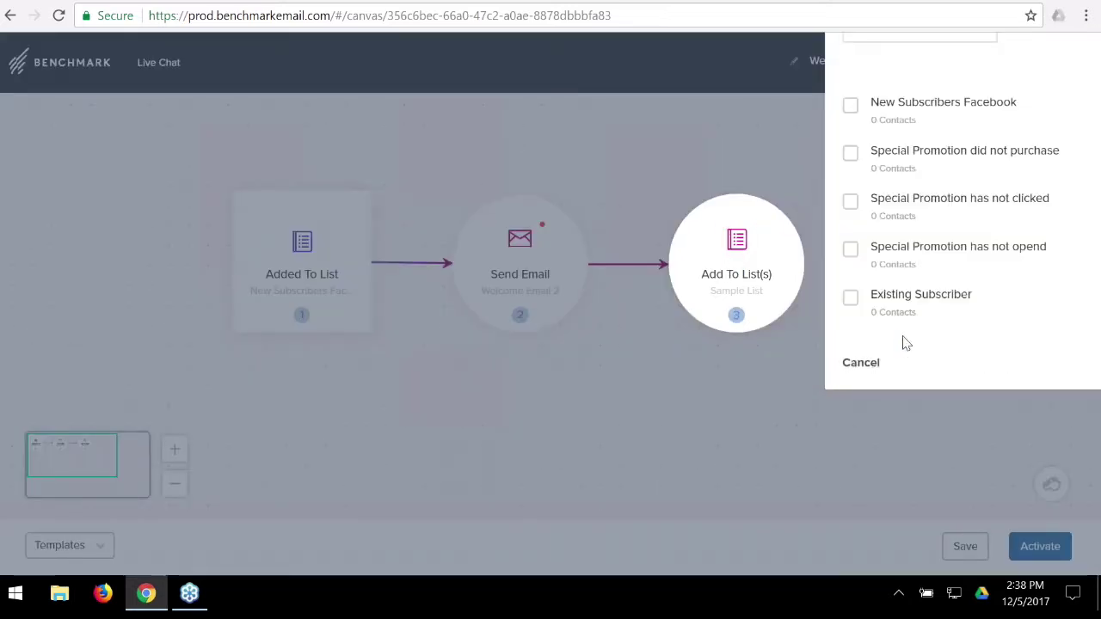
{"action": "left_click", "coordinate": [851, 298]}
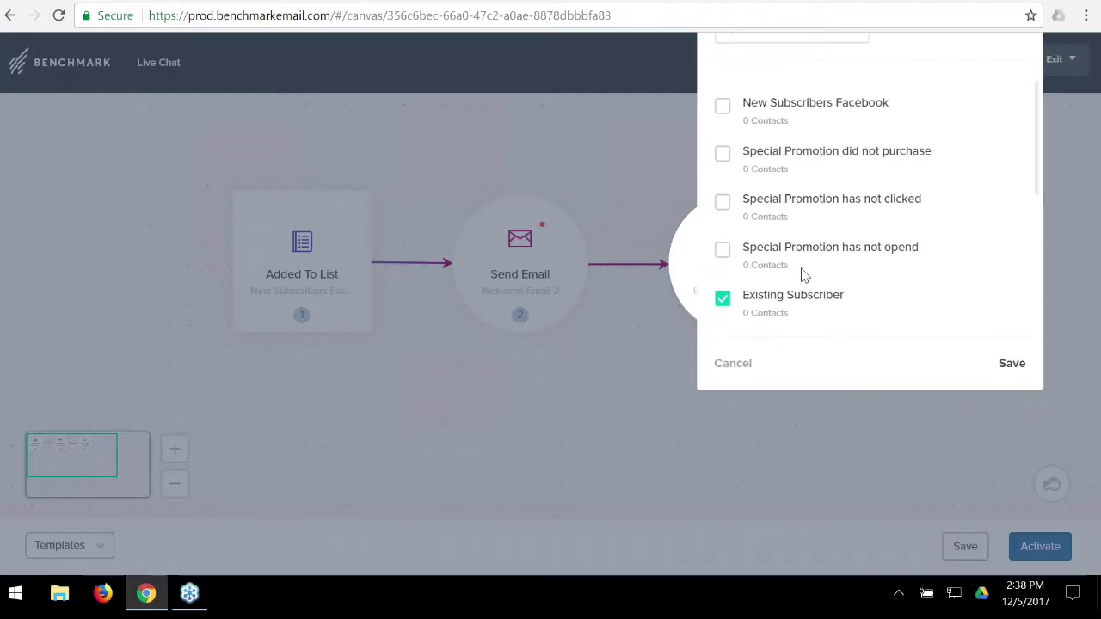
{"action": "left_click", "coordinate": [1013, 366]}
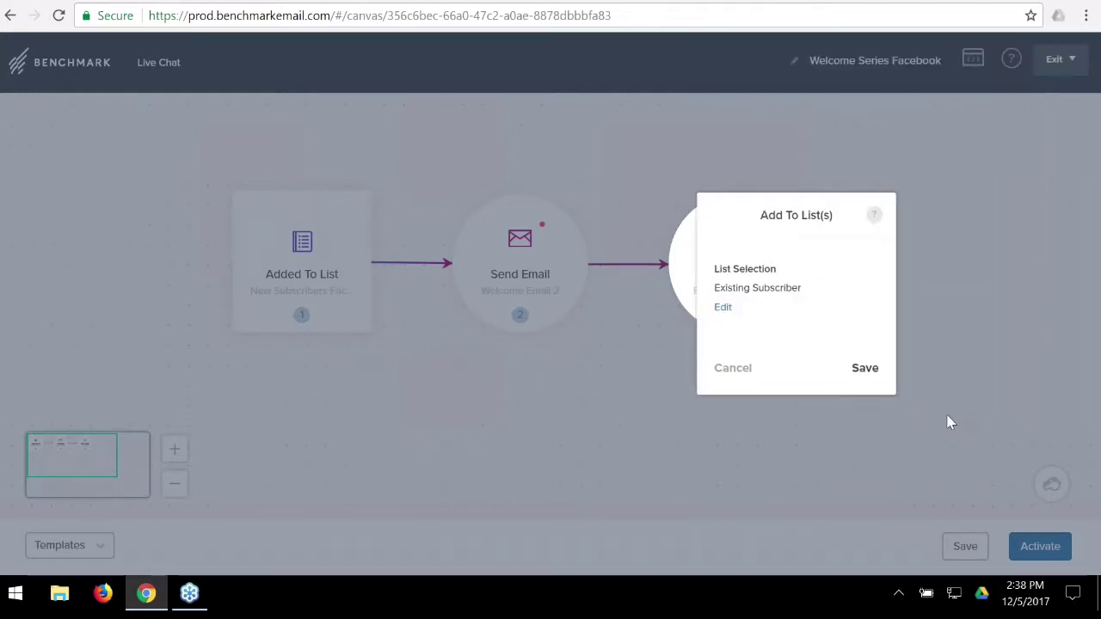
{"action": "left_click", "coordinate": [864, 369]}
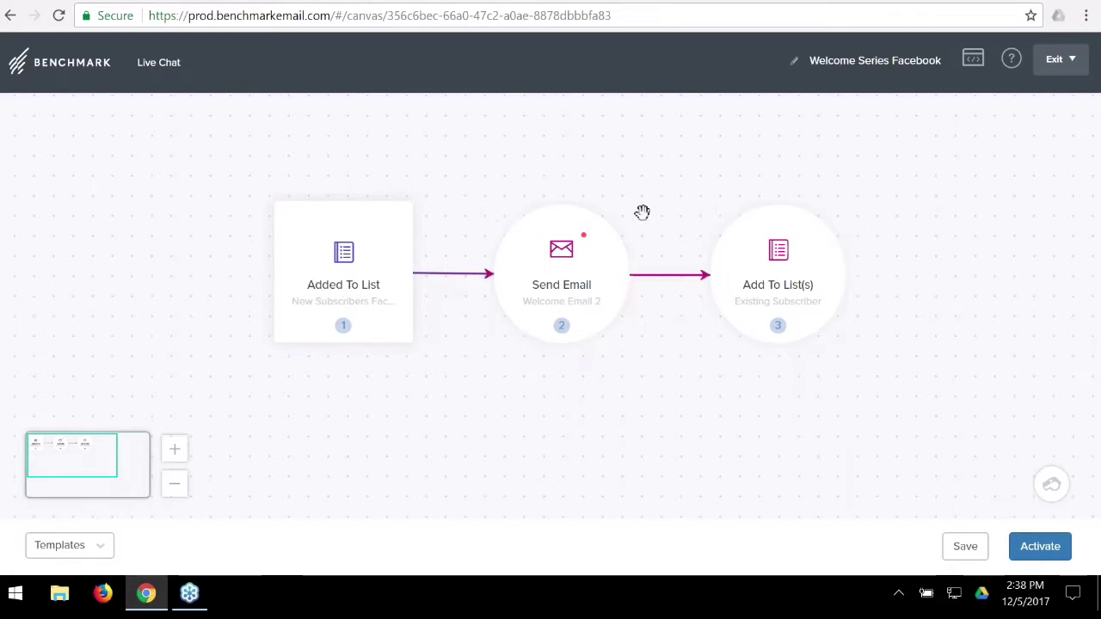
Add a Remove from list action after Add To List(s), set it to the New Subscribers Facebook list and save it.
{"action": "left_click_drag", "start_coordinate": [673, 391], "coordinate": [608, 395]}
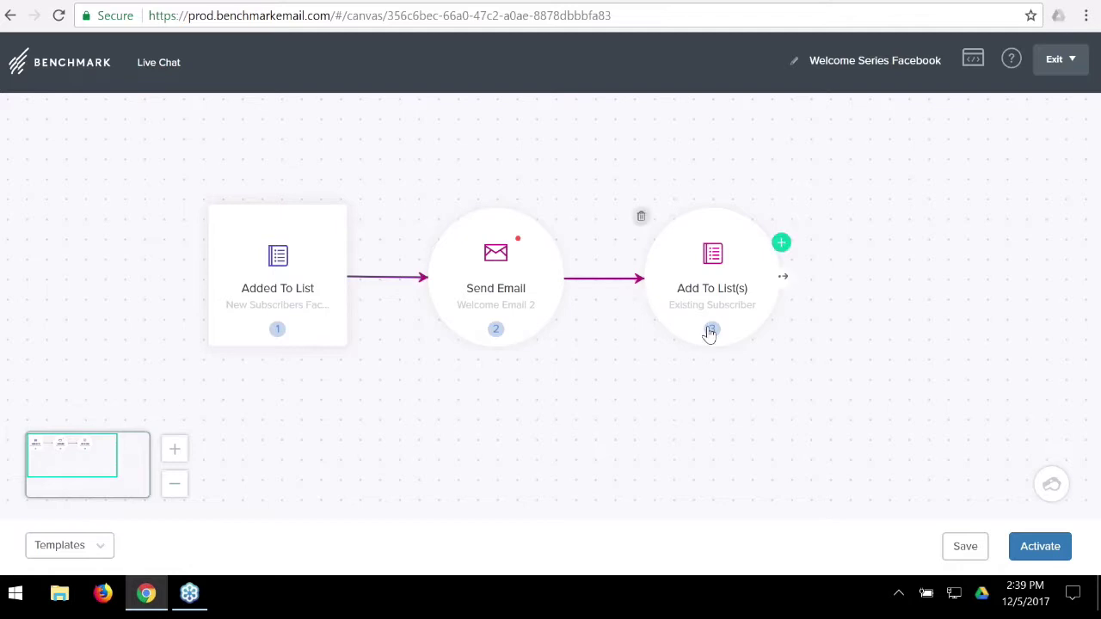
{"action": "left_click", "coordinate": [785, 244]}
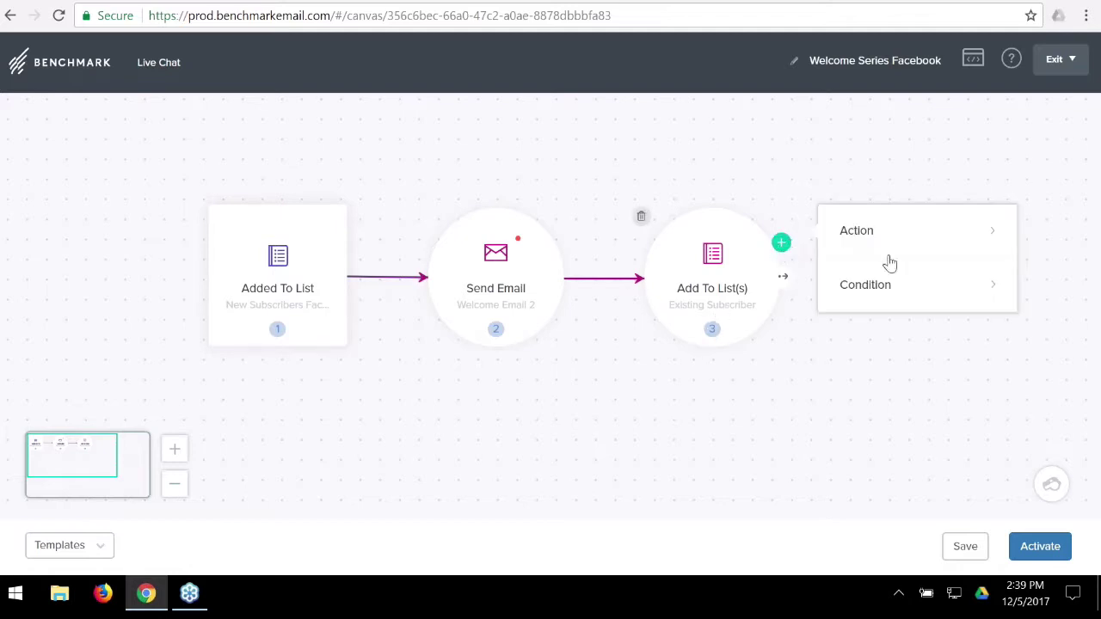
{"action": "left_click", "coordinate": [904, 240]}
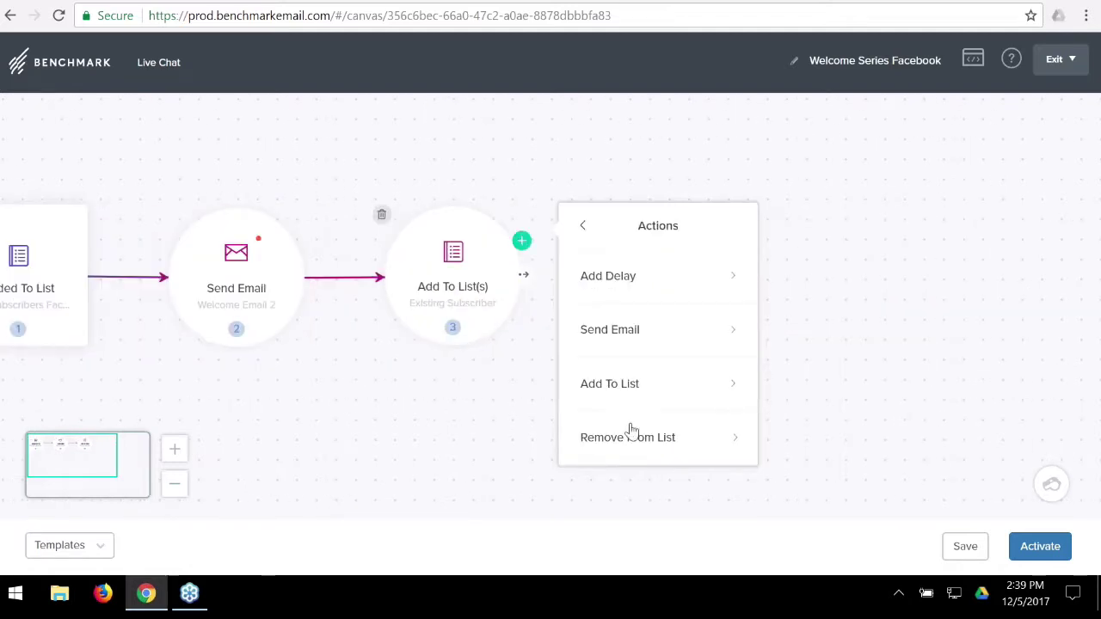
{"action": "left_click", "coordinate": [633, 430]}
{"action": "left_click", "coordinate": [801, 305]}
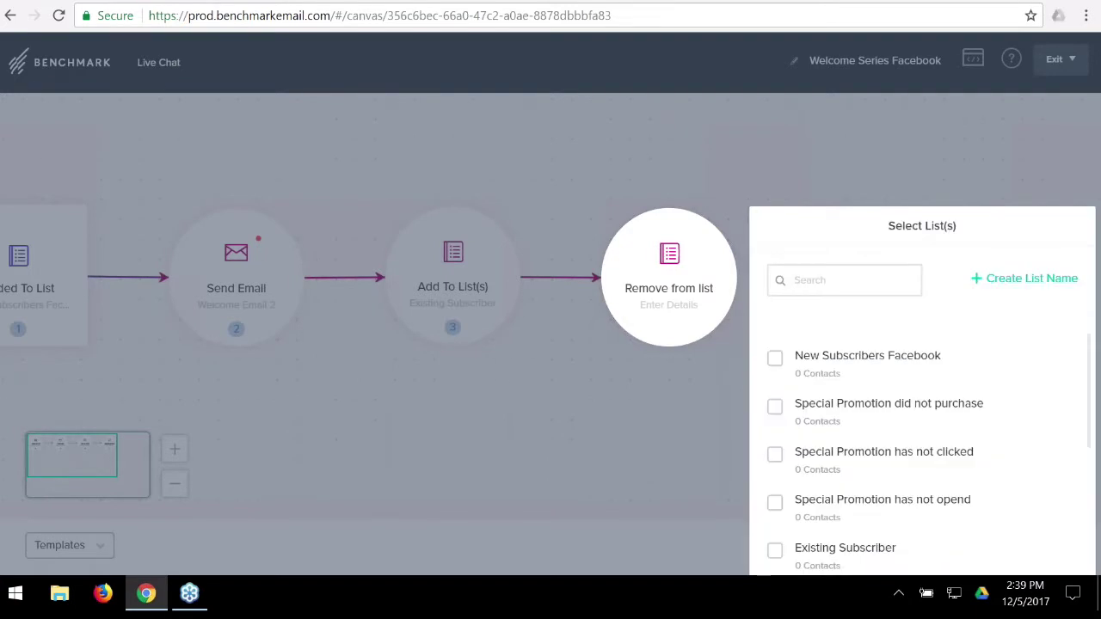
{"action": "left_click", "coordinate": [775, 360]}
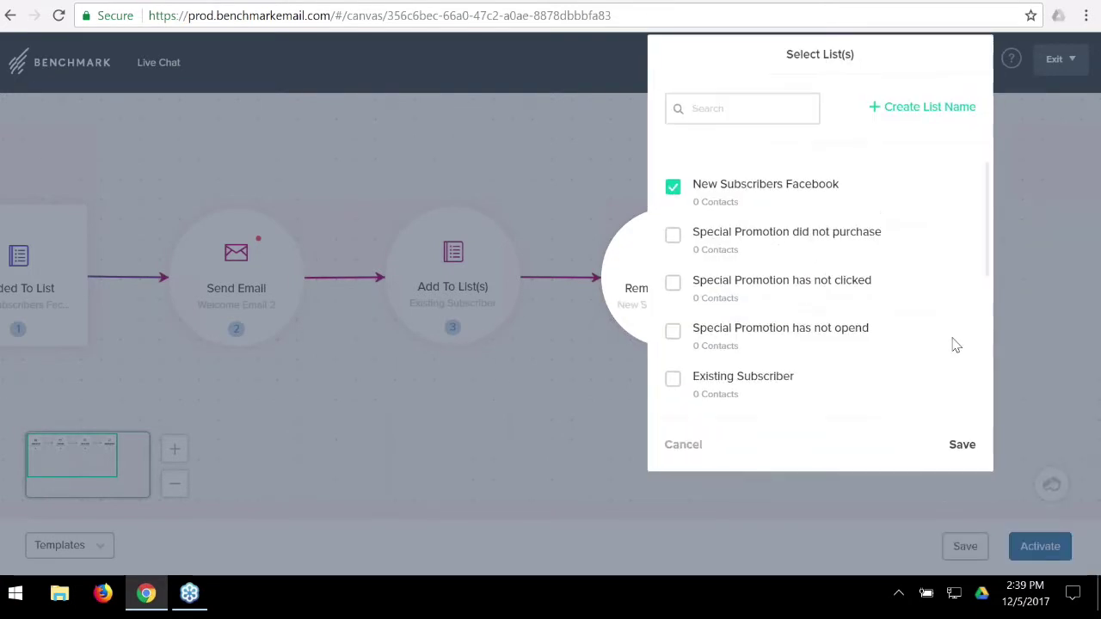
{"action": "left_click", "coordinate": [963, 445]}
{"action": "left_click", "coordinate": [814, 211]}
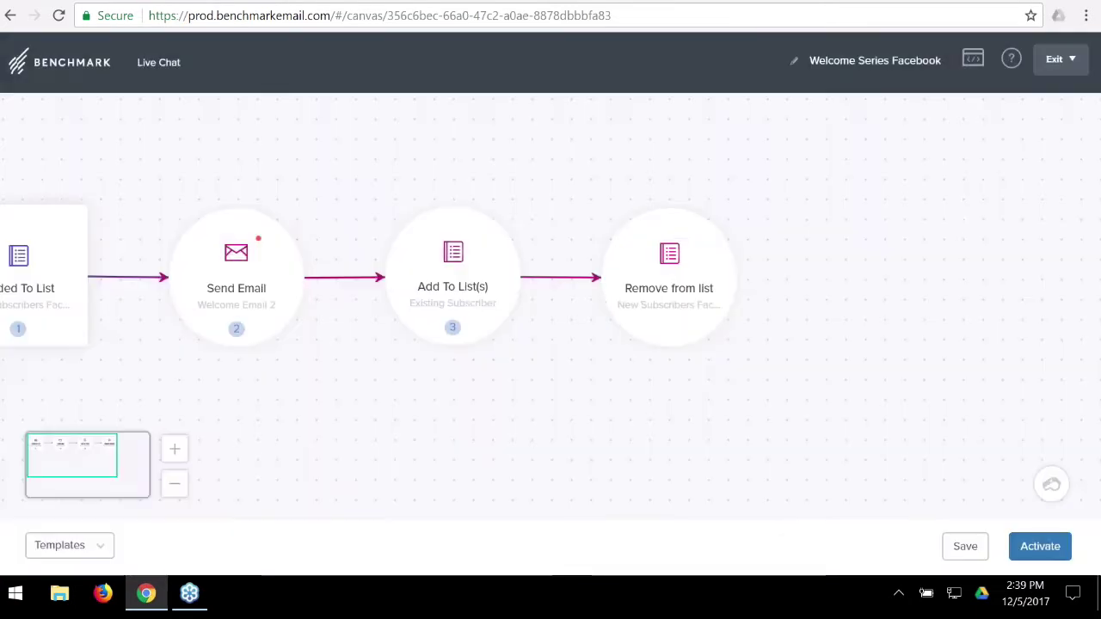
{"action": "left_click_drag", "start_coordinate": [502, 369], "coordinate": [777, 405]}
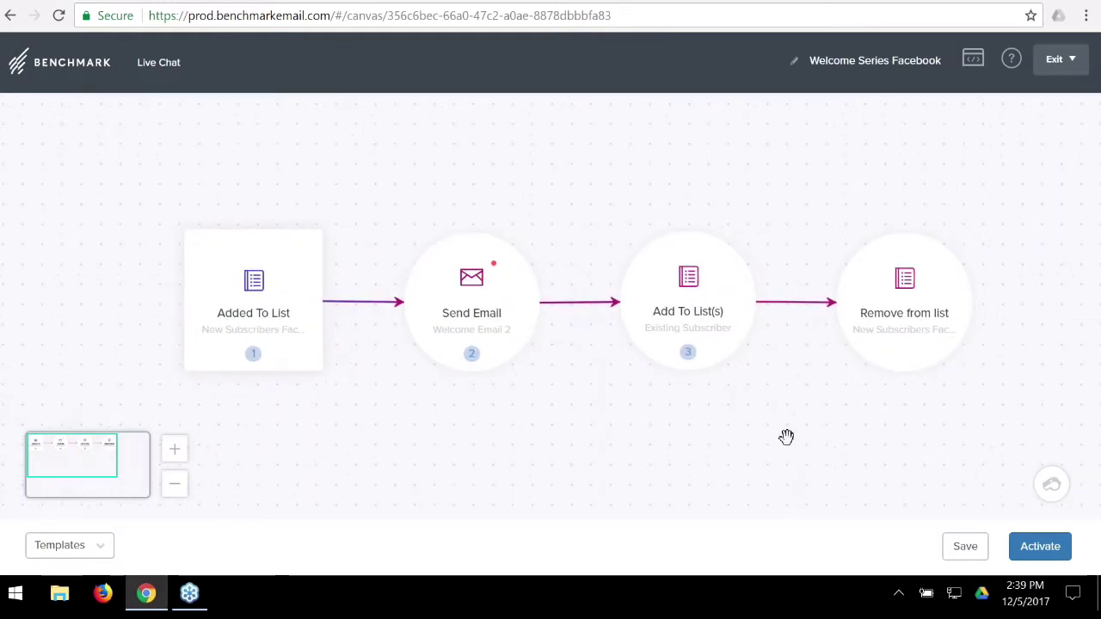
{"action": "left_click_drag", "start_coordinate": [787, 437], "coordinate": [784, 417]}
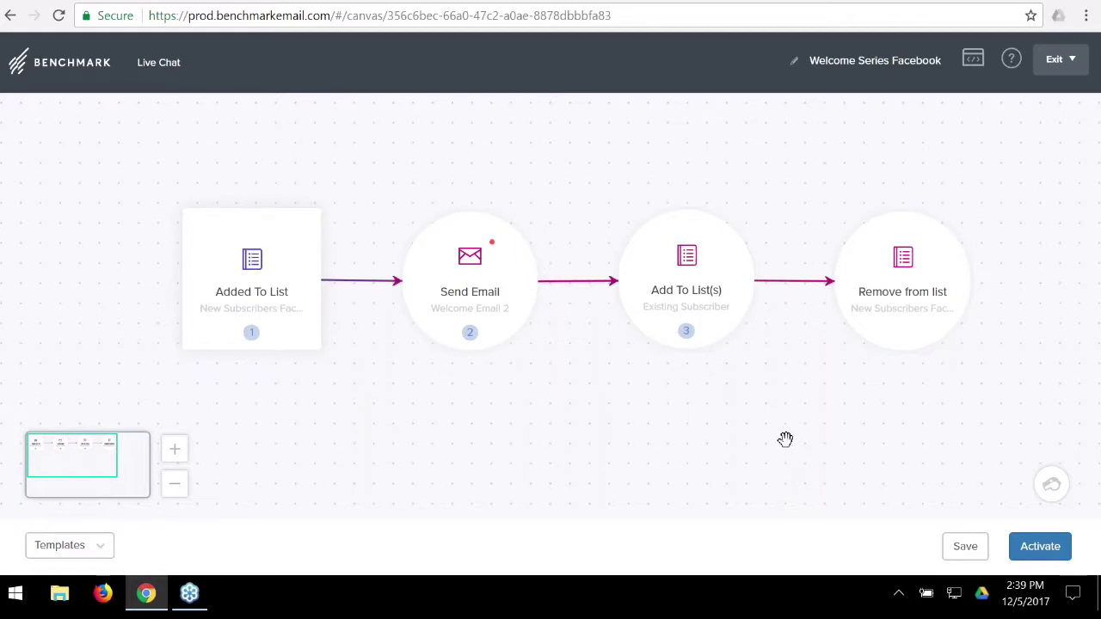
{"action": "left_click_drag", "start_coordinate": [717, 450], "coordinate": [760, 440]}
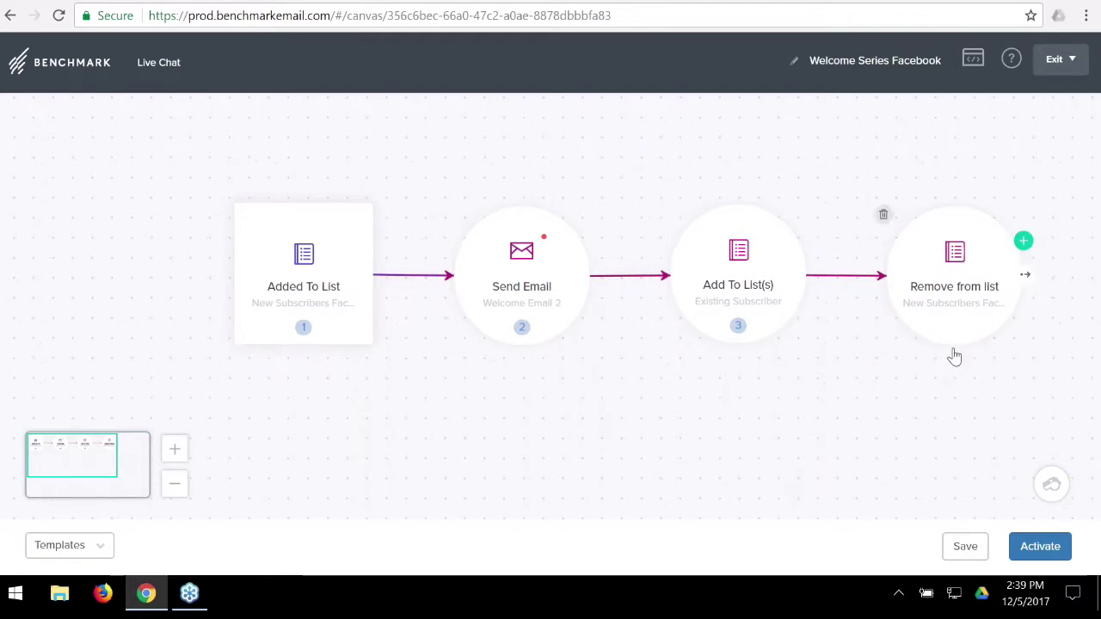
{"action": "mouse_move", "coordinate": [282, 343]}
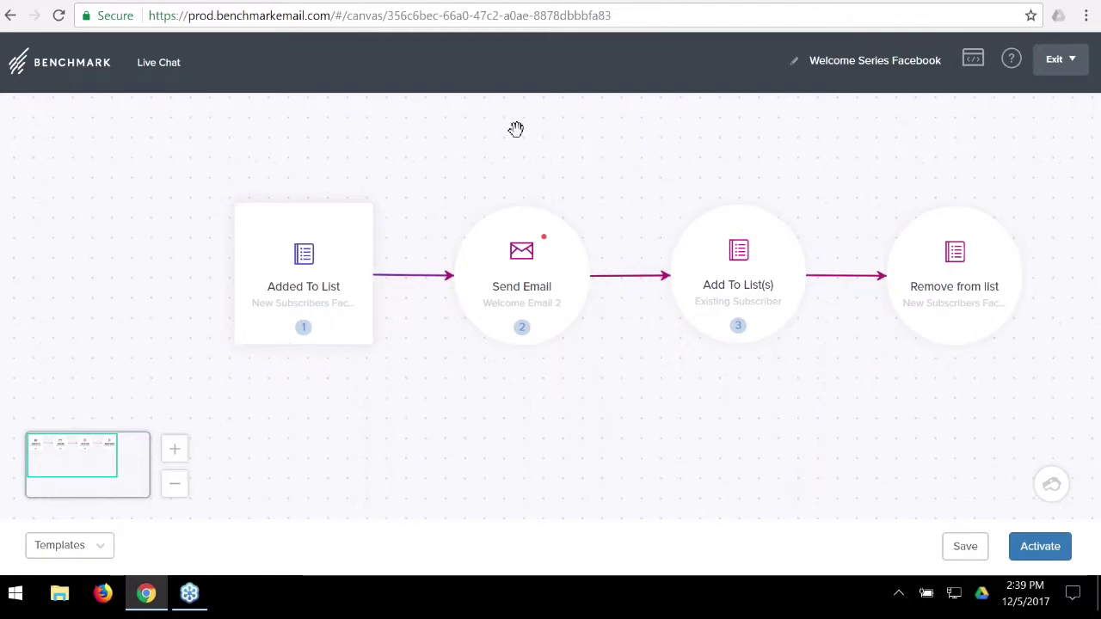
{"action": "mouse_move", "coordinate": [595, 307]}
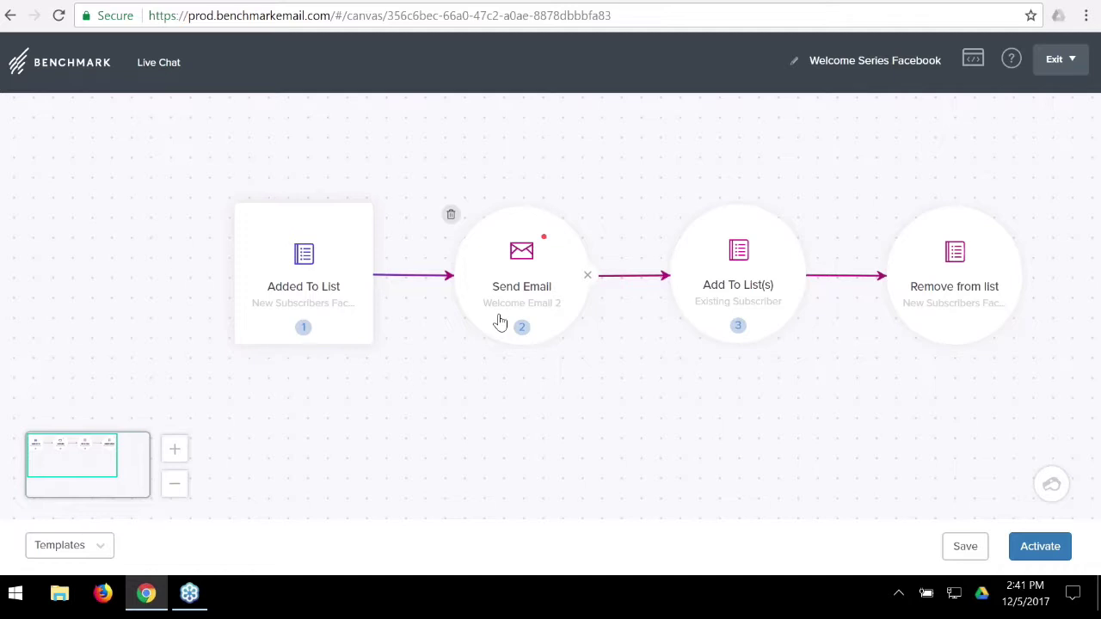
{"action": "left_click_drag", "start_coordinate": [553, 436], "coordinate": [510, 419]}
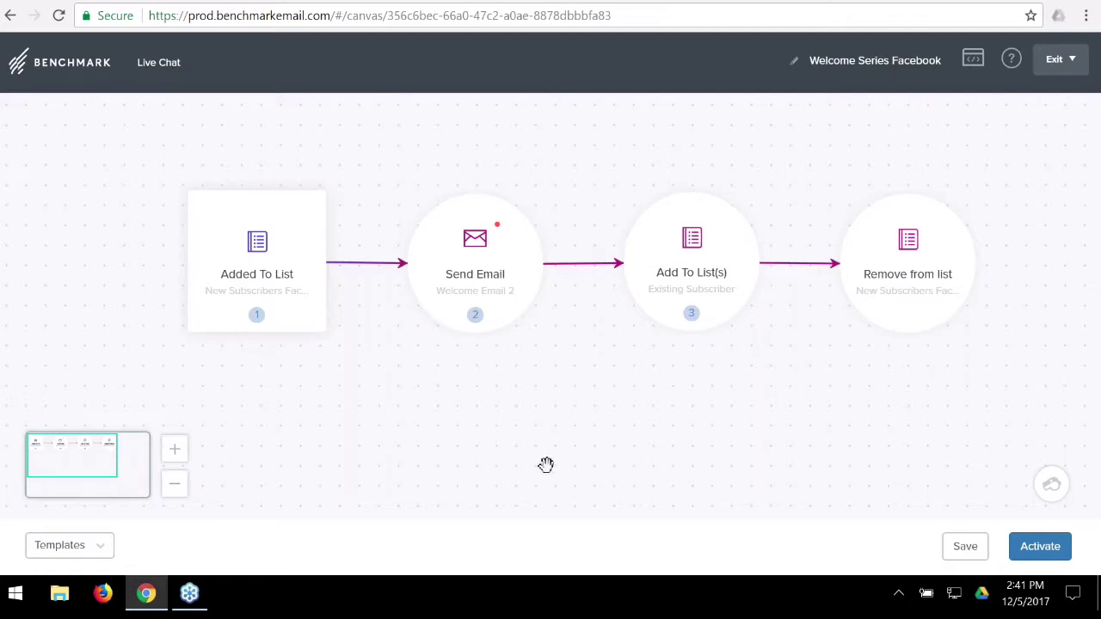
{"action": "left_click_drag", "start_coordinate": [539, 471], "coordinate": [568, 486]}
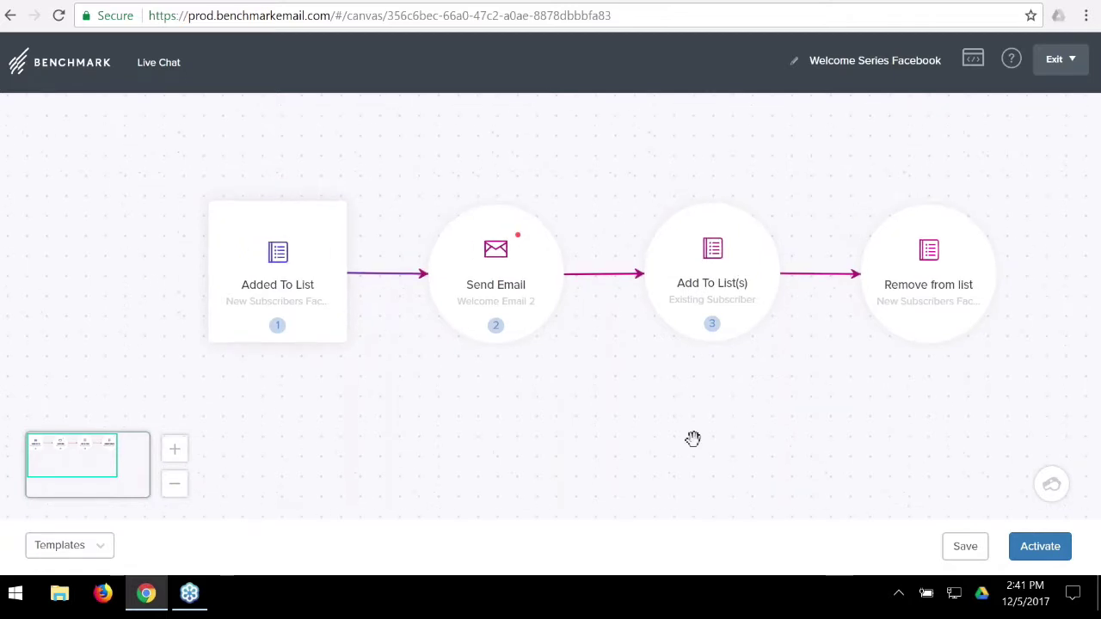
{"action": "left_click_drag", "start_coordinate": [694, 440], "coordinate": [701, 447]}
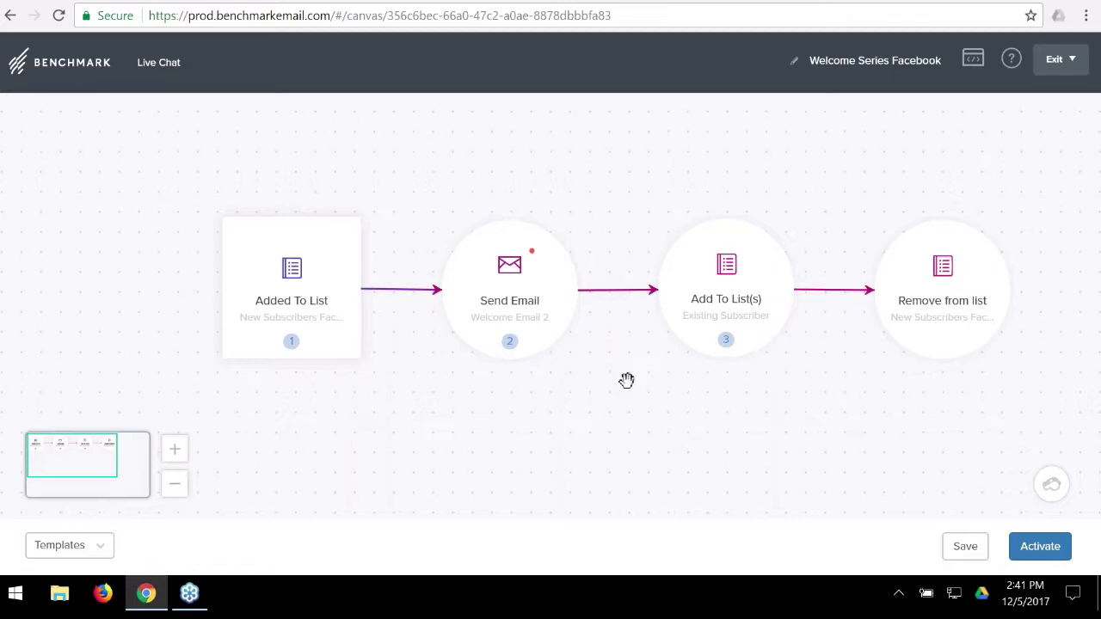
{"action": "left_click_drag", "start_coordinate": [626, 381], "coordinate": [593, 377]}
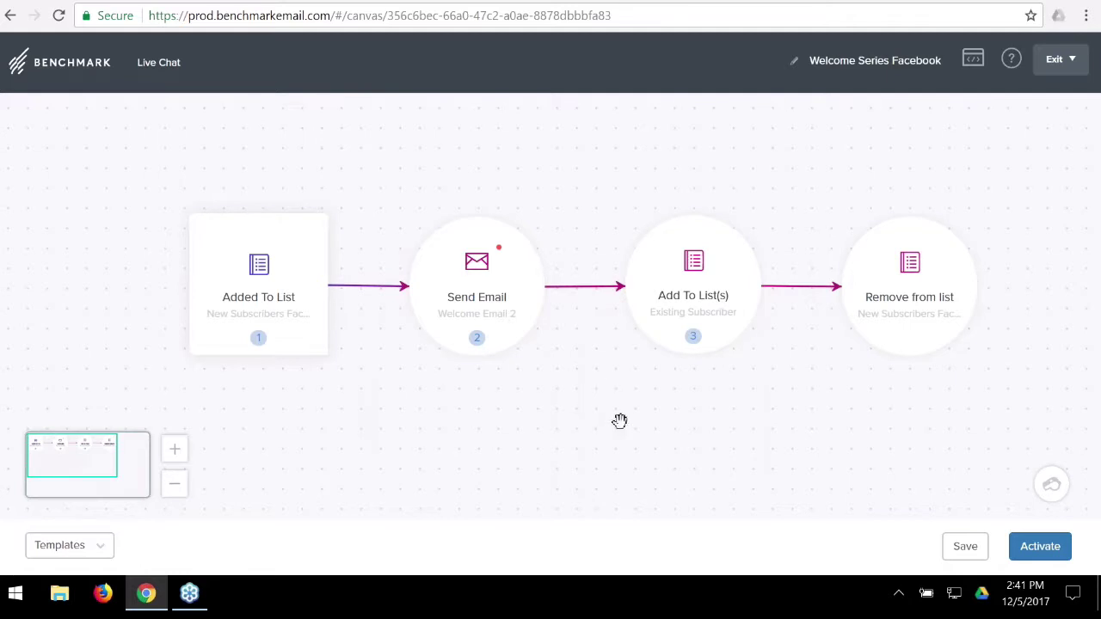
{"action": "left_click_drag", "start_coordinate": [619, 421], "coordinate": [608, 401]}
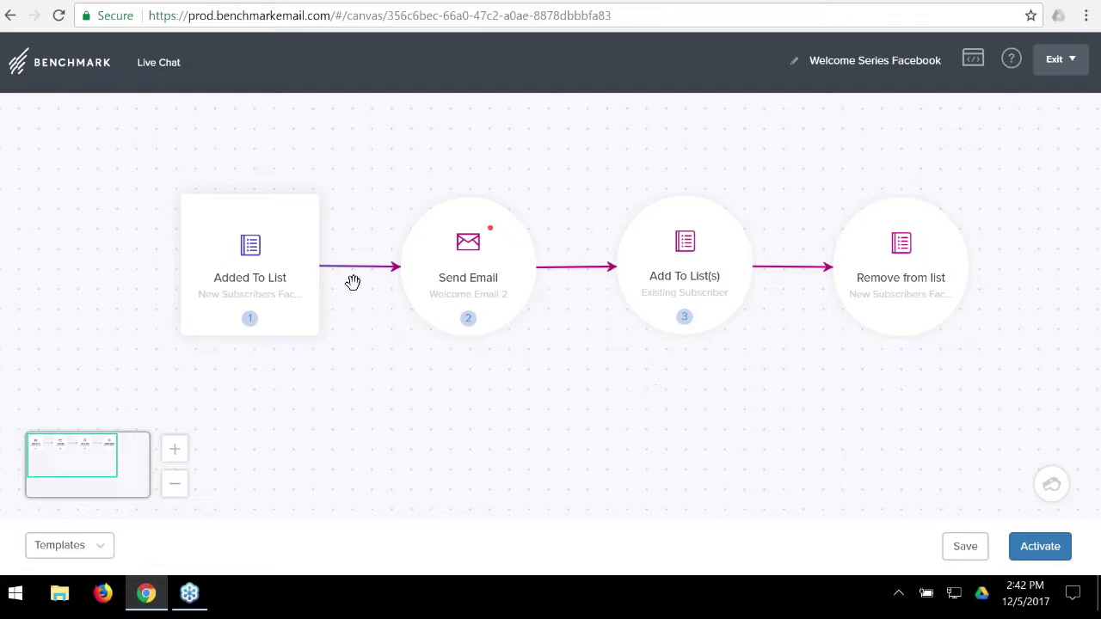
{"action": "mouse_move", "coordinate": [259, 249]}
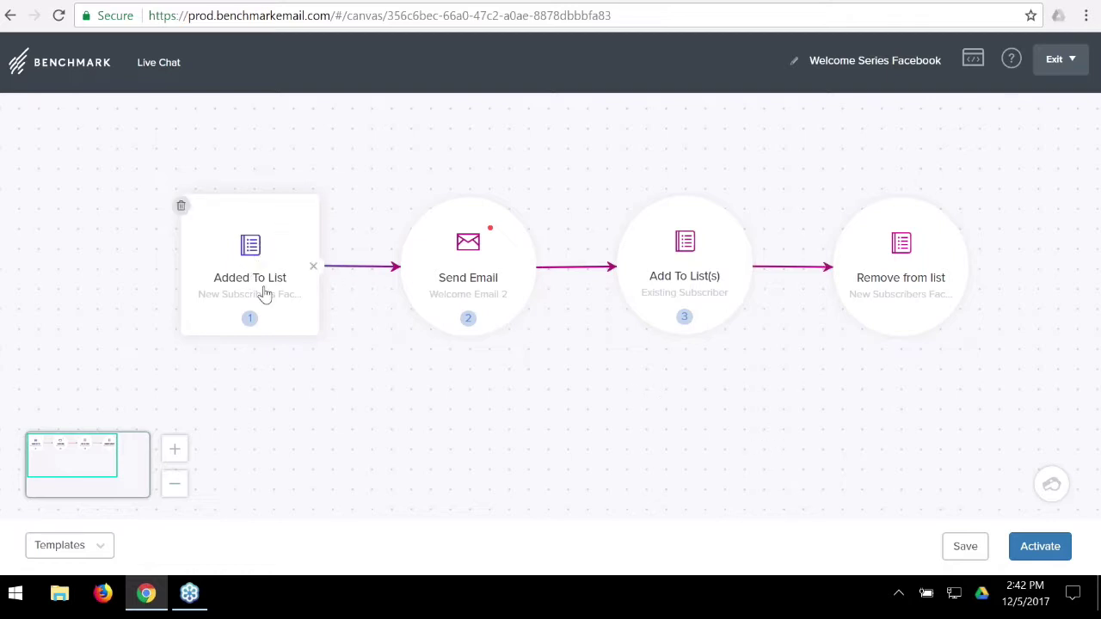
{"action": "mouse_move", "coordinate": [713, 329]}
{"action": "mouse_move", "coordinate": [253, 243]}
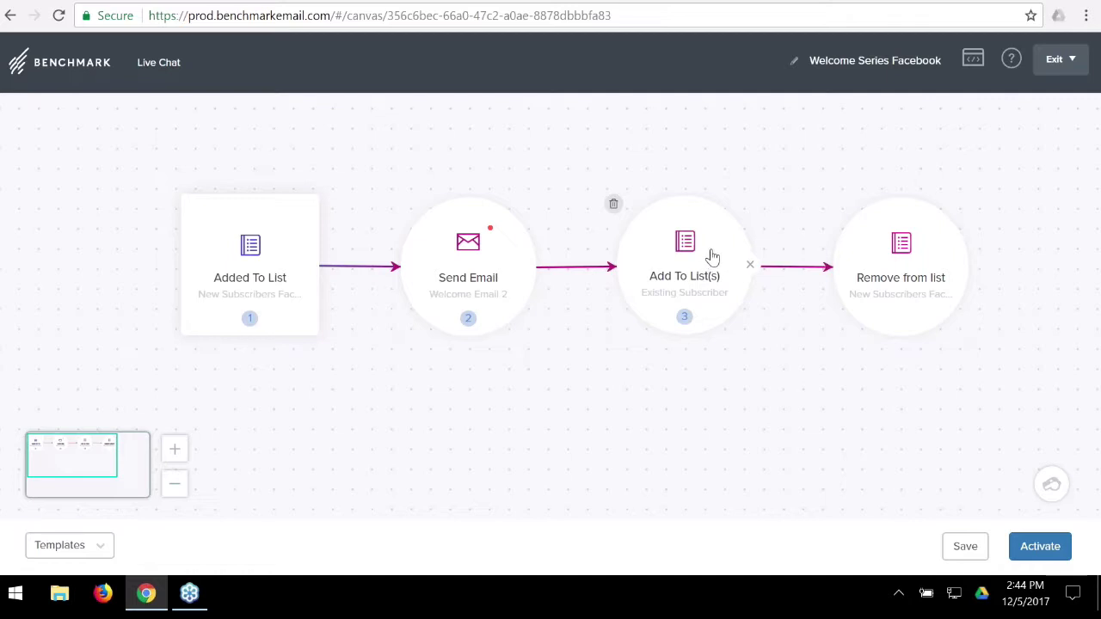
{"action": "left_click_drag", "start_coordinate": [703, 160], "coordinate": [660, 163]}
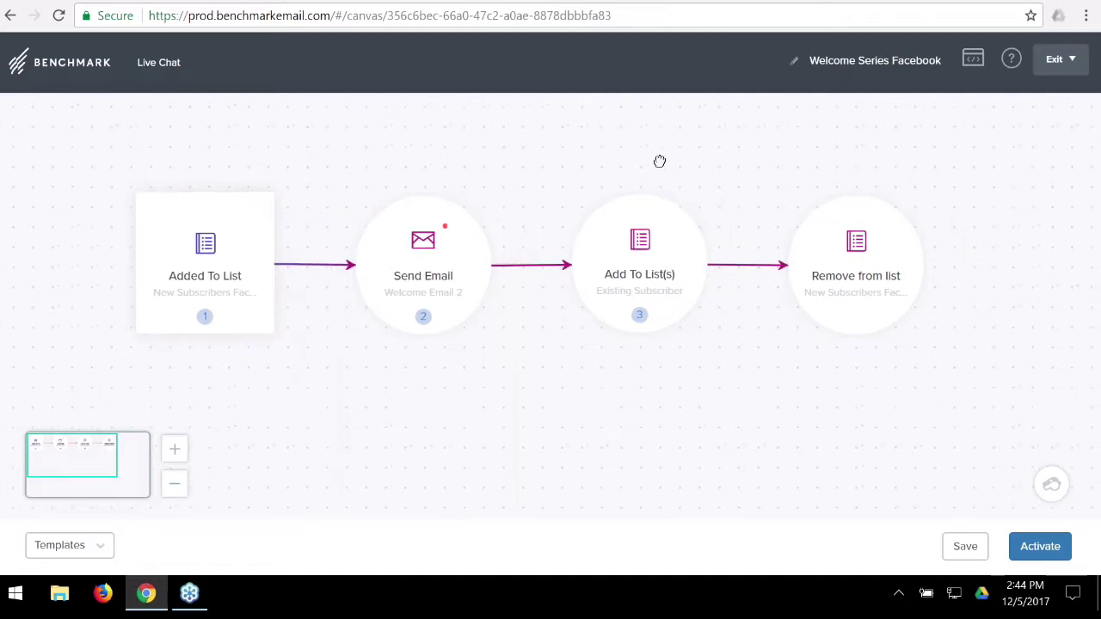
{"action": "left_click_drag", "start_coordinate": [732, 164], "coordinate": [779, 176]}
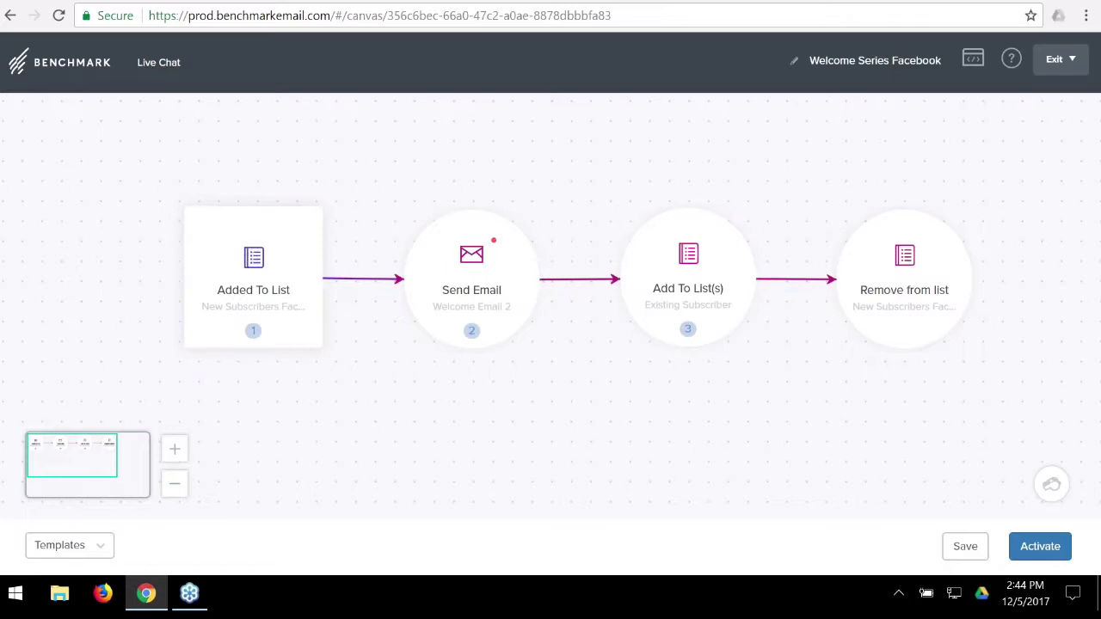
{"action": "left_click_drag", "start_coordinate": [828, 163], "coordinate": [844, 161]}
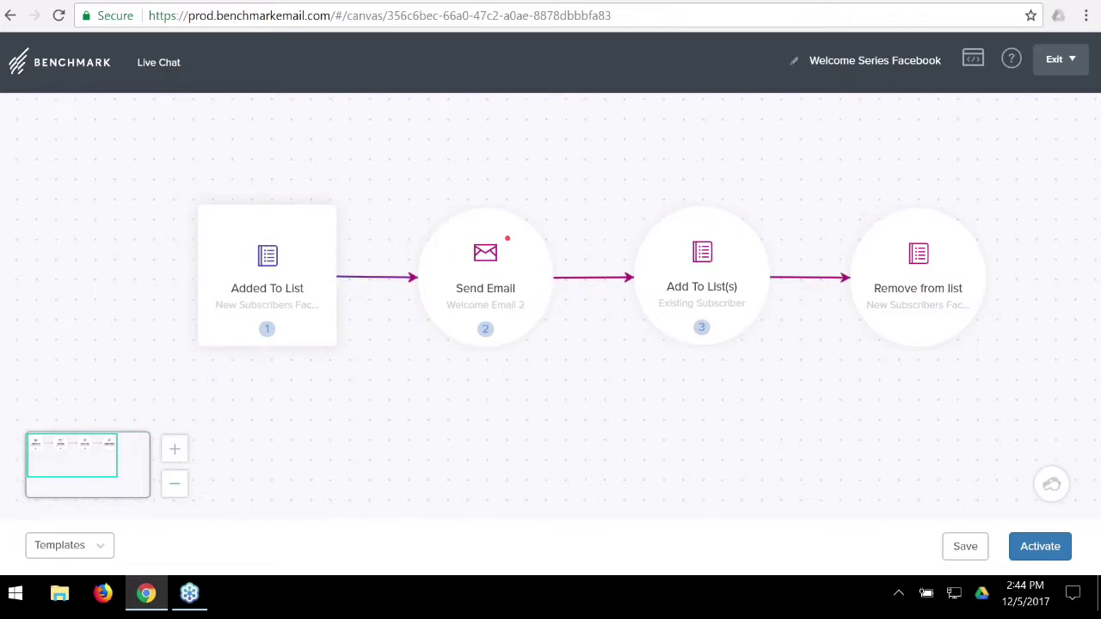
Save the Welcome Series Facebook automation and exit to the list of automations.
{"action": "left_click", "coordinate": [966, 546]}
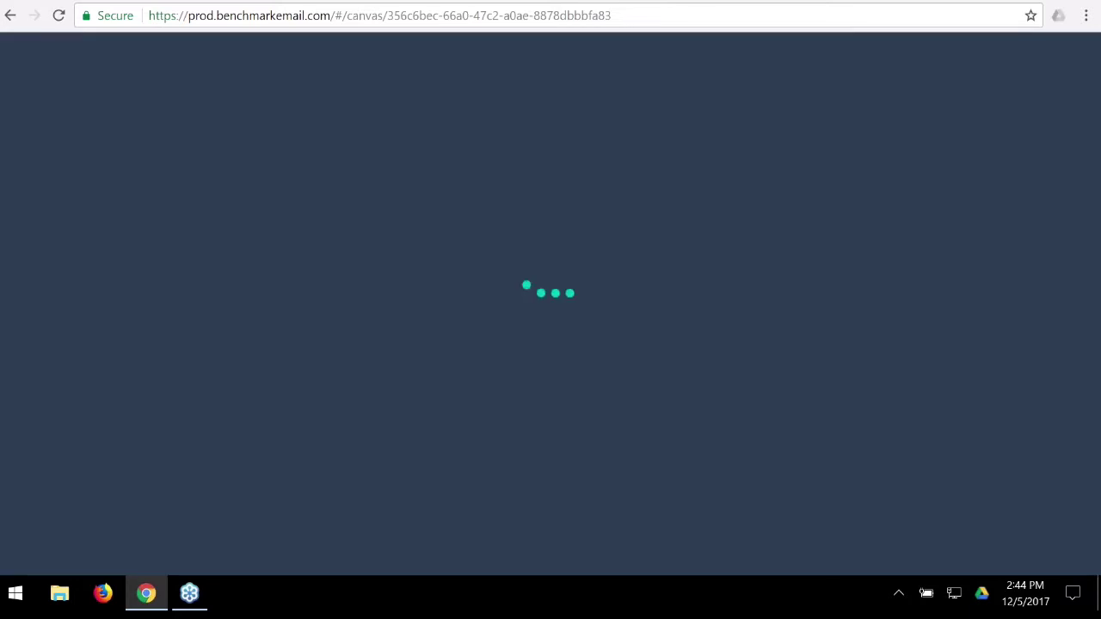
{"action": "left_click", "coordinate": [1061, 58]}
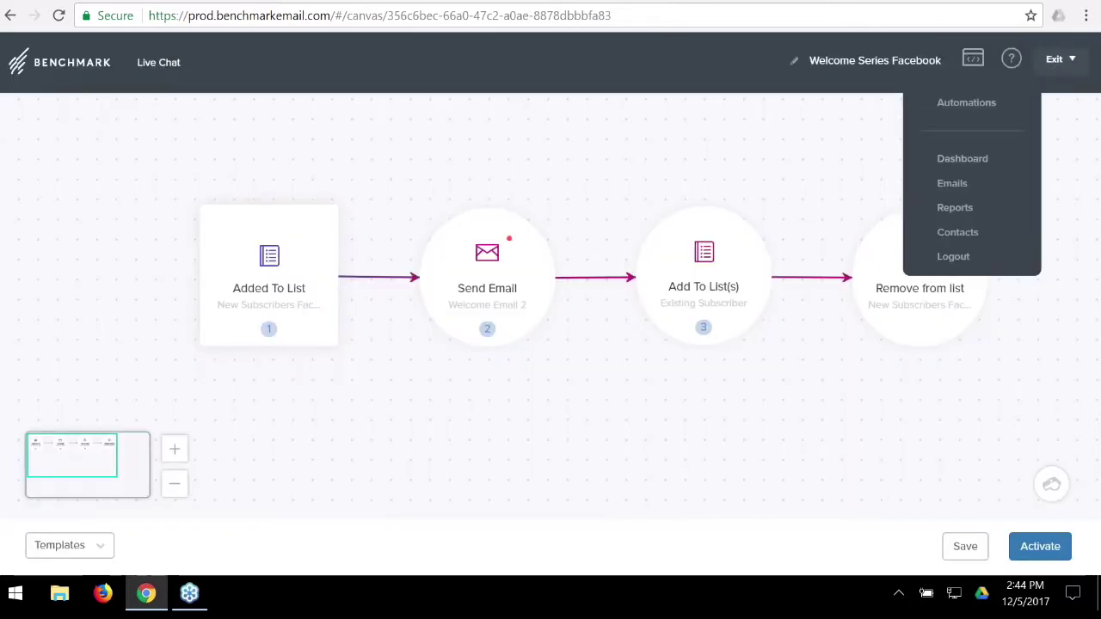
{"action": "left_click", "coordinate": [967, 102]}
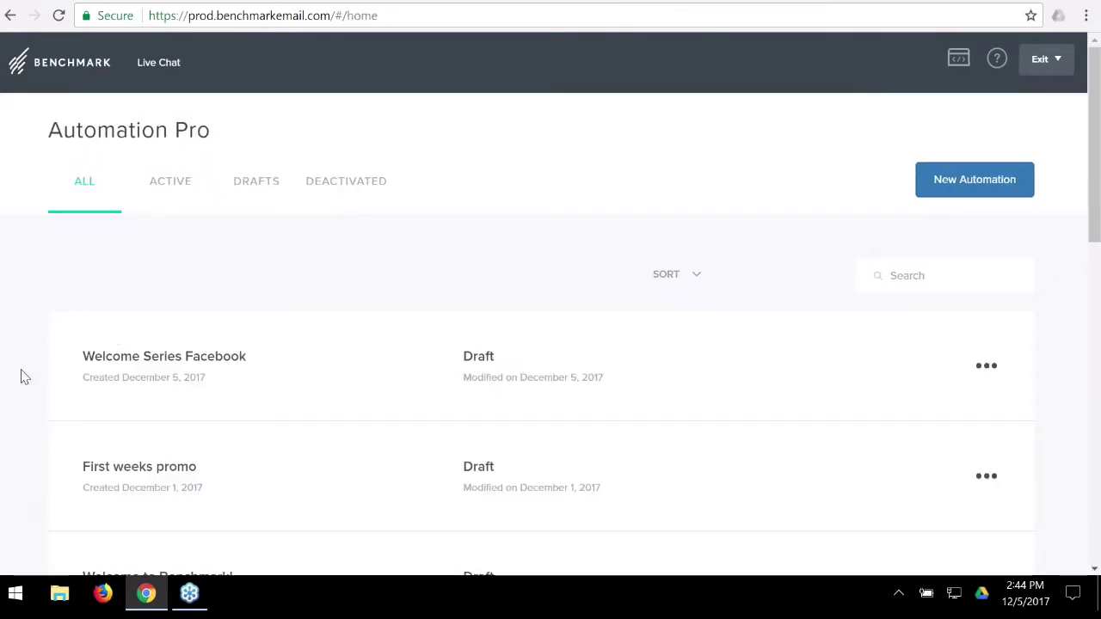
Create a new automation named First Week Special New Subscribers.
{"action": "left_click", "coordinate": [988, 193]}
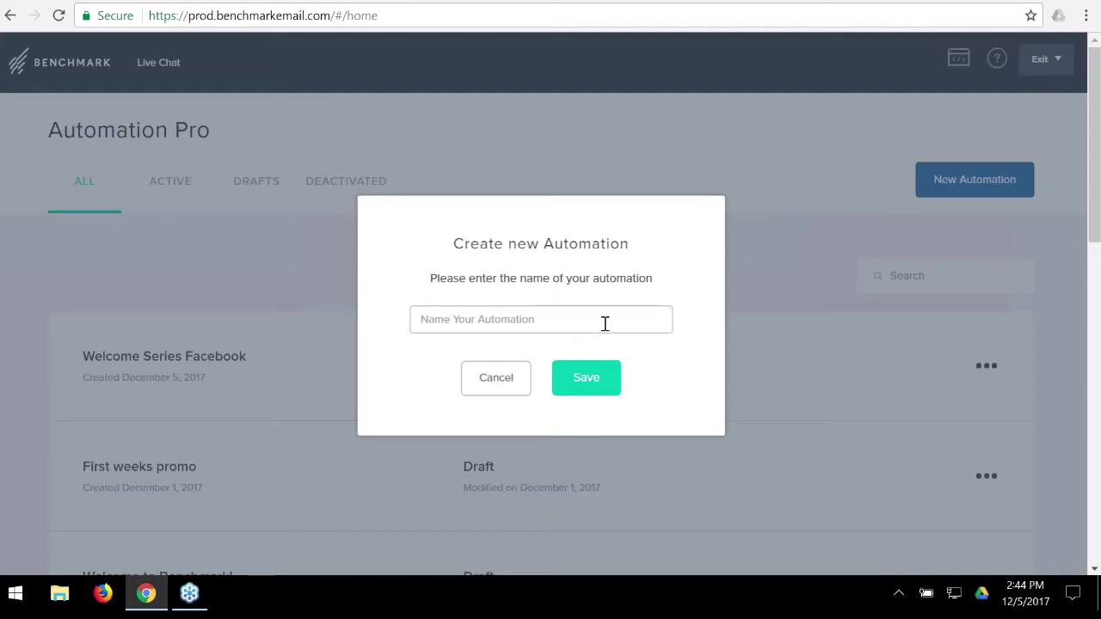
{"action": "type", "text": "First Week Spe"}
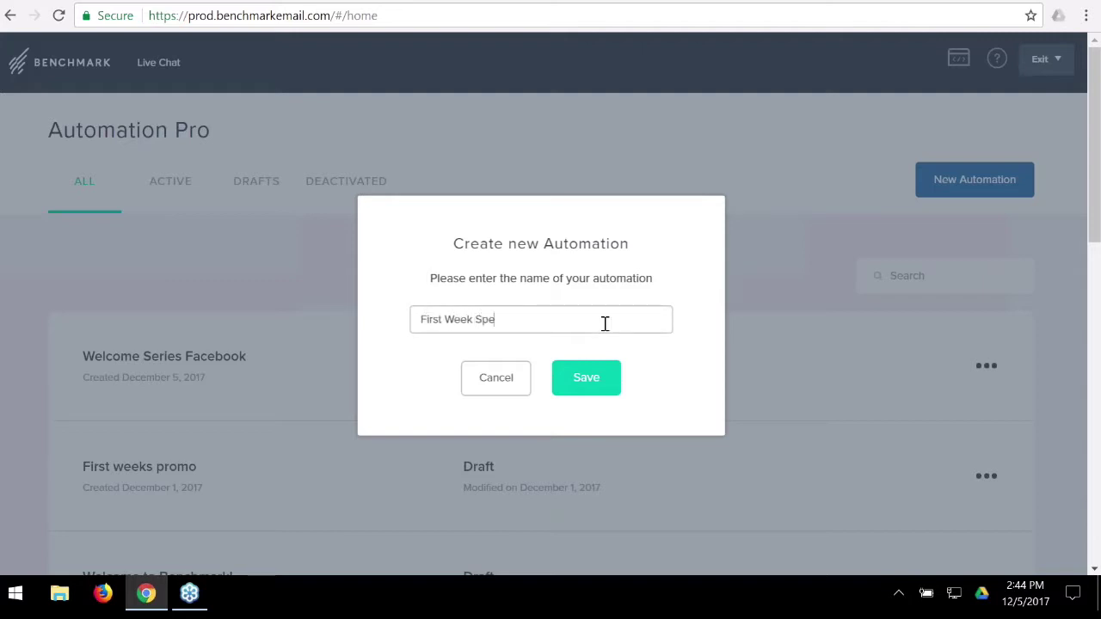
{"action": "type", "text": "cial New Subscribers"}
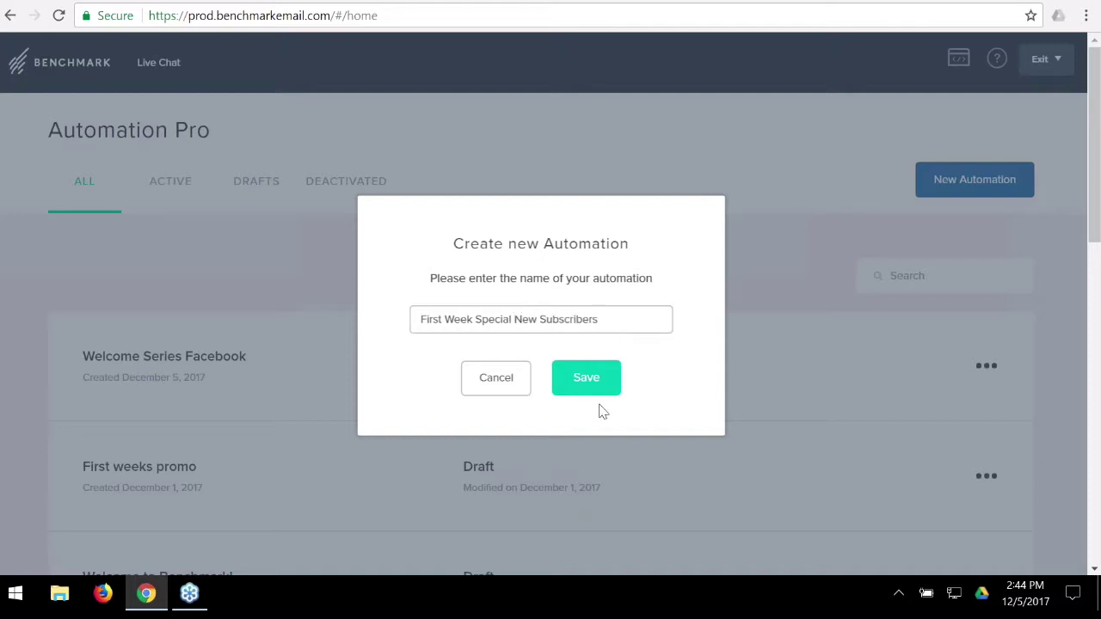
{"action": "left_click", "coordinate": [590, 386]}
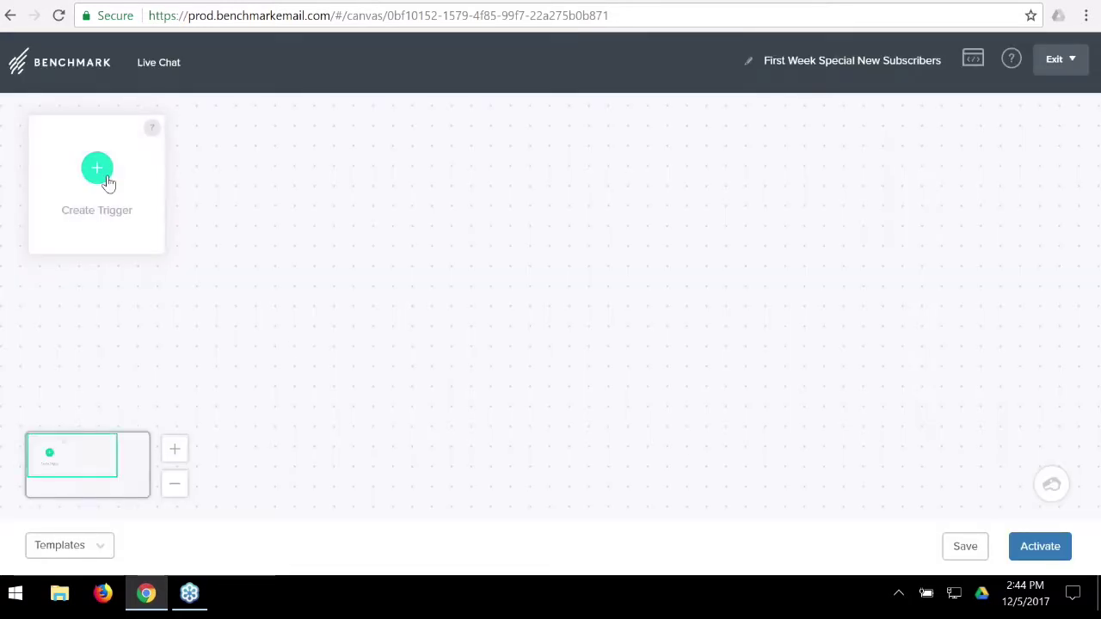
Create an Added to list trigger and assign the Existing Subscriber list to it.
{"action": "left_click", "coordinate": [105, 176]}
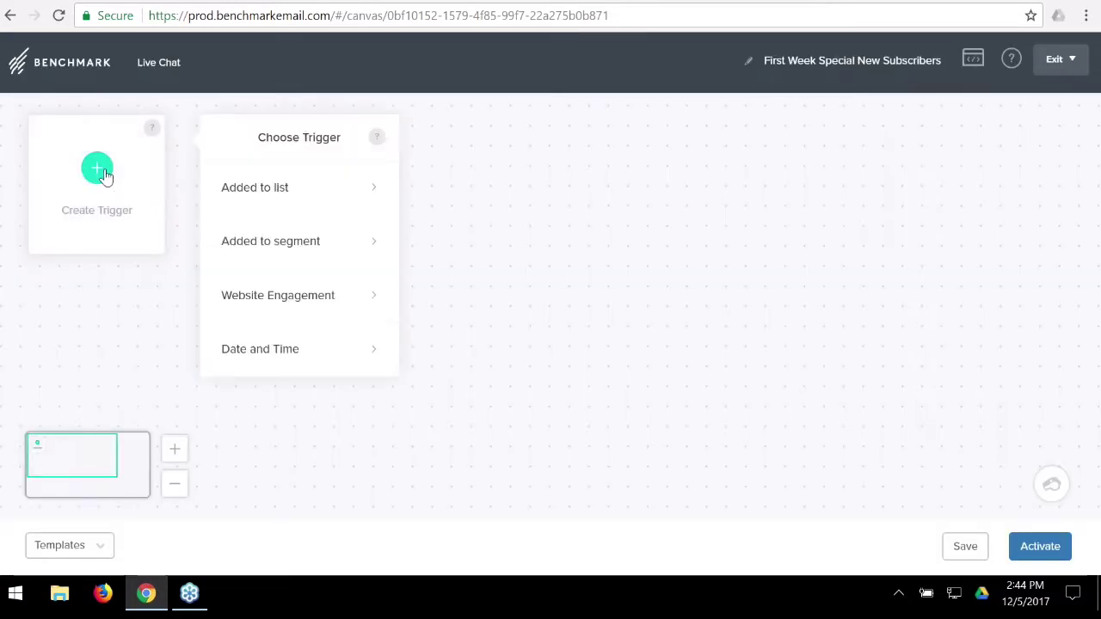
{"action": "left_click", "coordinate": [268, 189]}
{"action": "left_click", "coordinate": [243, 206]}
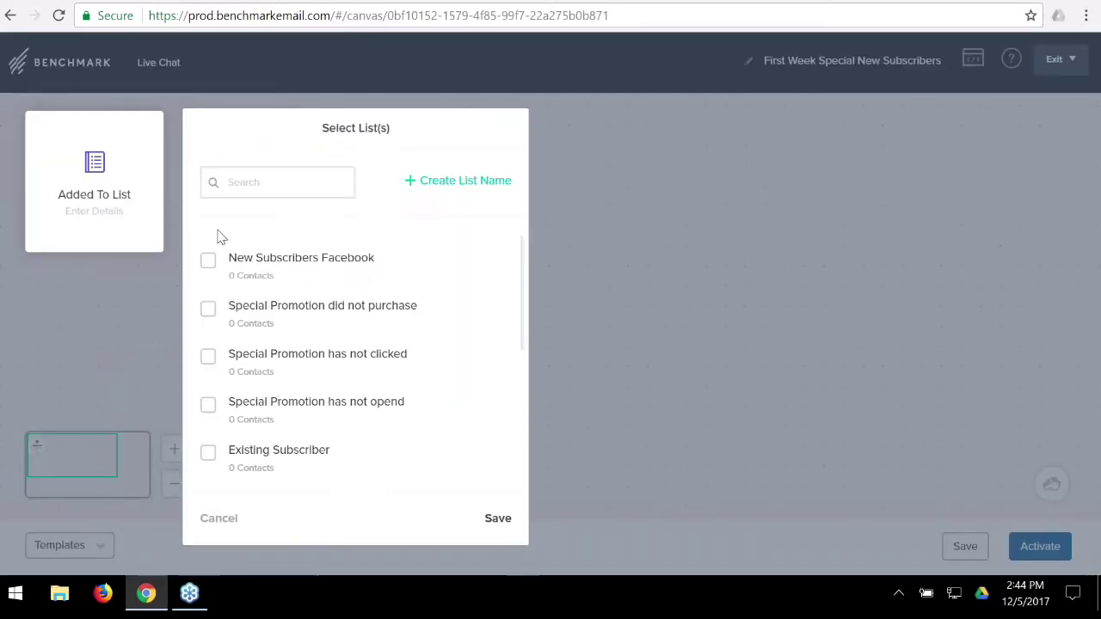
{"action": "scroll", "coordinate": [327, 344], "scroll_direction": "down", "scroll_amount": 5}
{"action": "scroll", "coordinate": [327, 352], "scroll_direction": "up", "scroll_amount": 5}
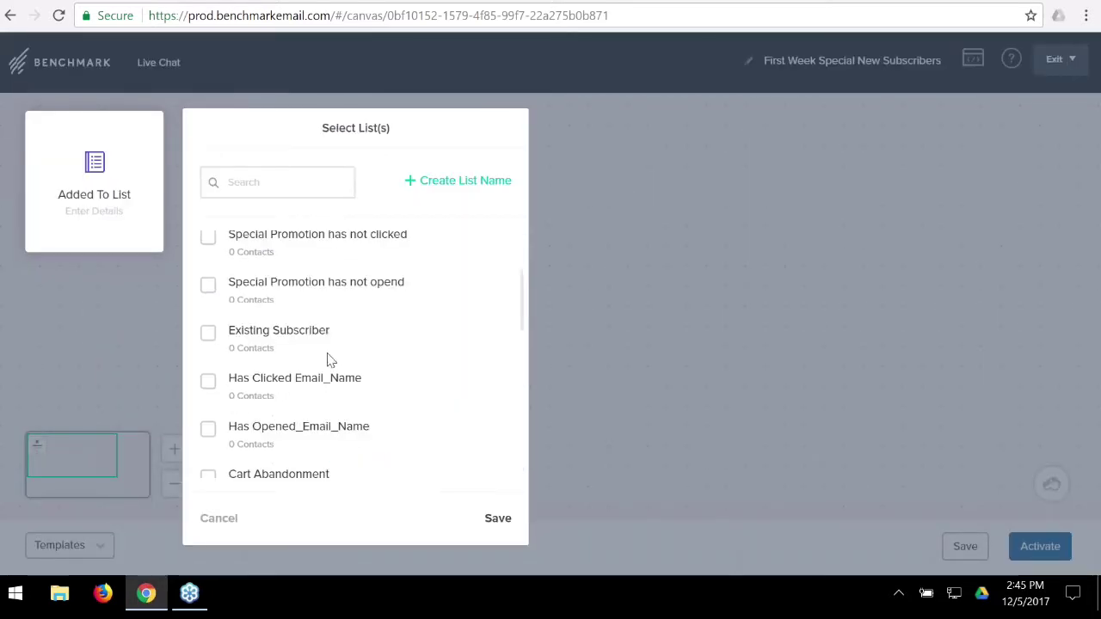
{"action": "left_click", "coordinate": [208, 453]}
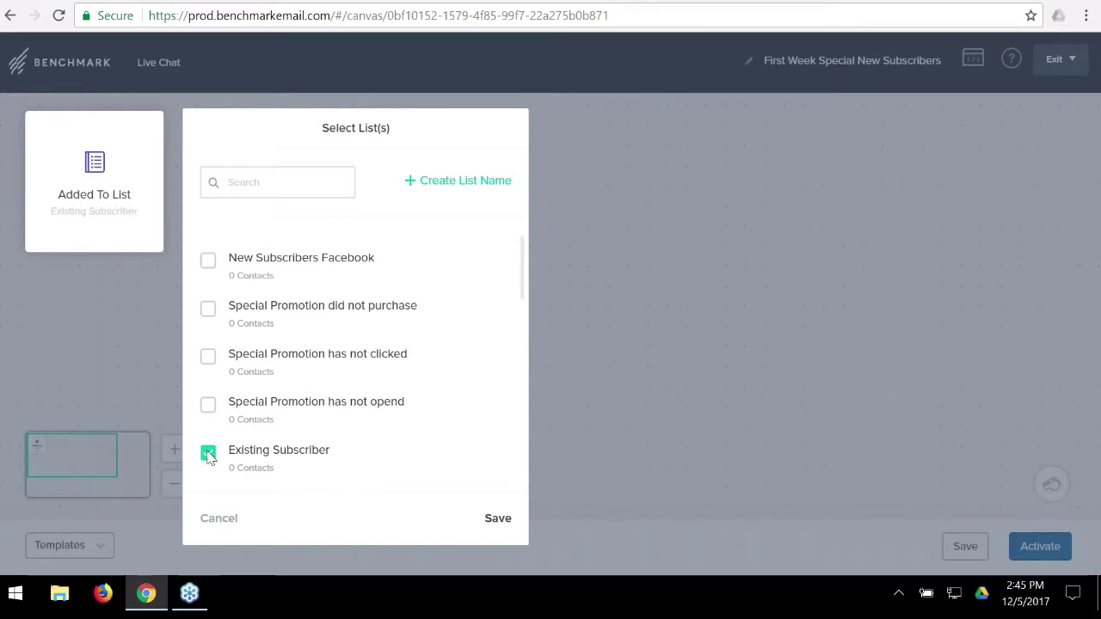
{"action": "left_click", "coordinate": [507, 519]}
Set the Added To List trigger to include New subscribers Only and save it.
{"action": "left_click", "coordinate": [269, 273]}
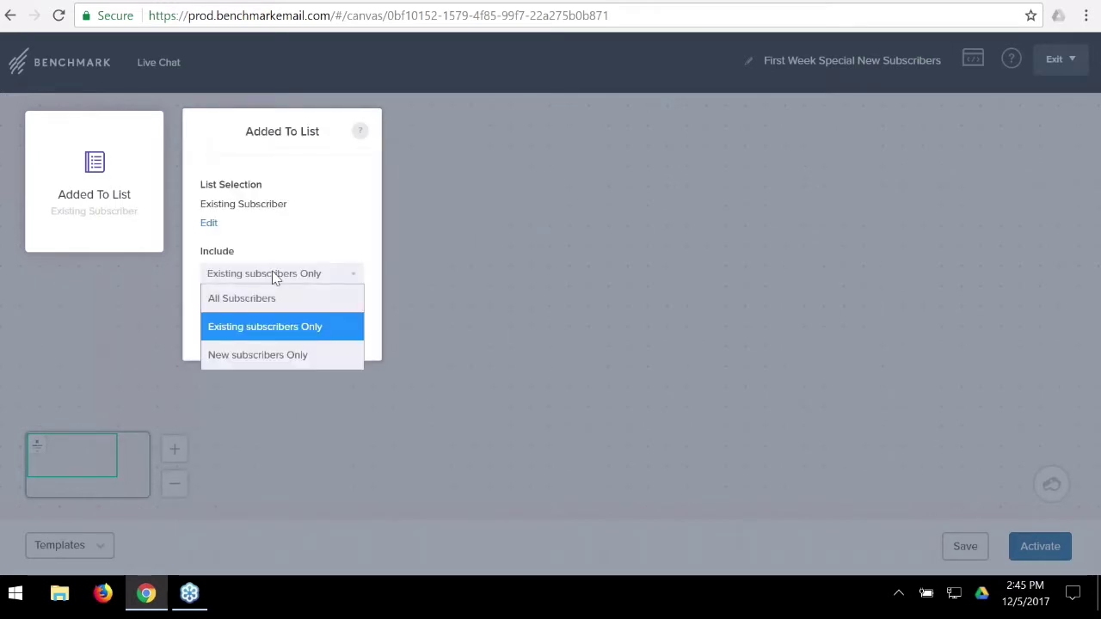
{"action": "left_click", "coordinate": [278, 353]}
{"action": "right_click", "coordinate": [352, 344]}
{"action": "left_click", "coordinate": [485, 282]}
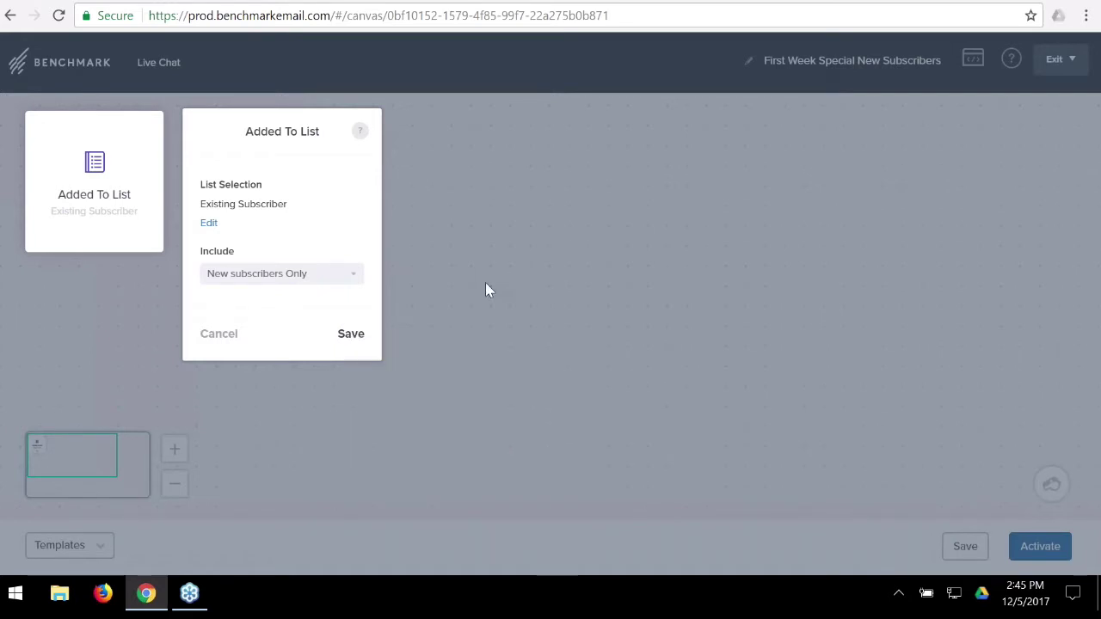
{"action": "left_click", "coordinate": [352, 341]}
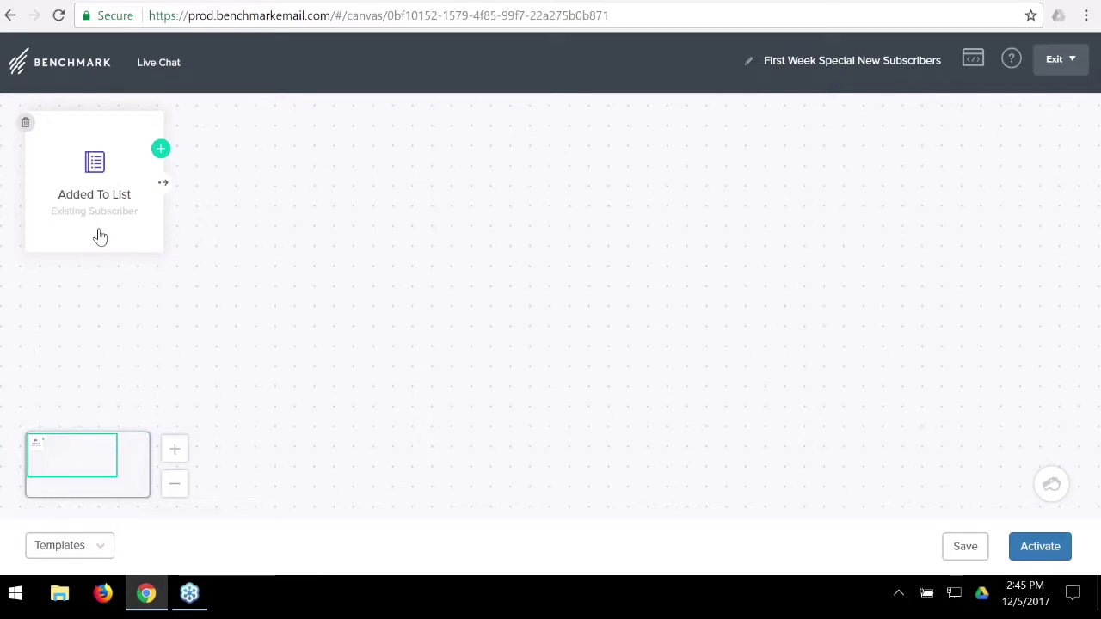
{"action": "left_click", "coordinate": [94, 184]}
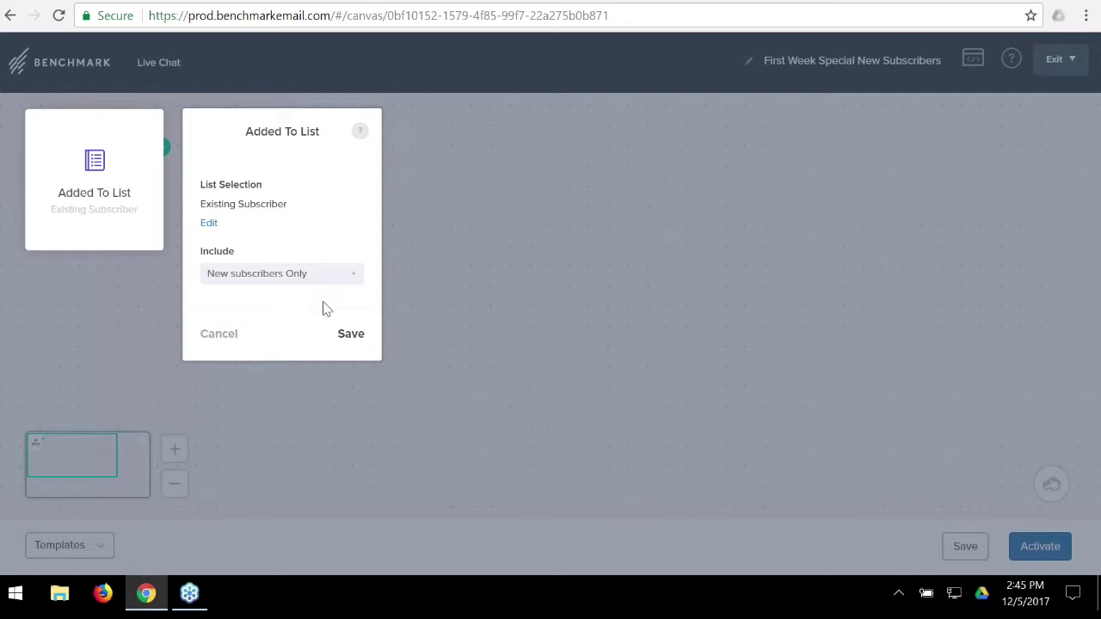
{"action": "left_click", "coordinate": [349, 339]}
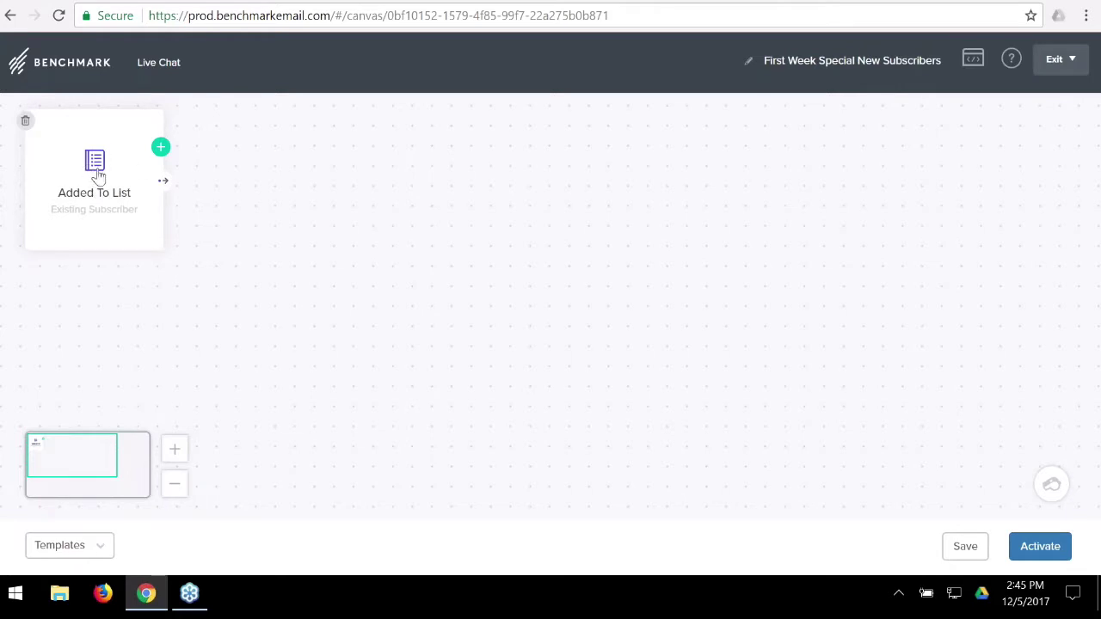
Add a delay of 3 days after the Added To List trigger and save it.
{"action": "left_click", "coordinate": [161, 148]}
{"action": "left_click", "coordinate": [282, 137]}
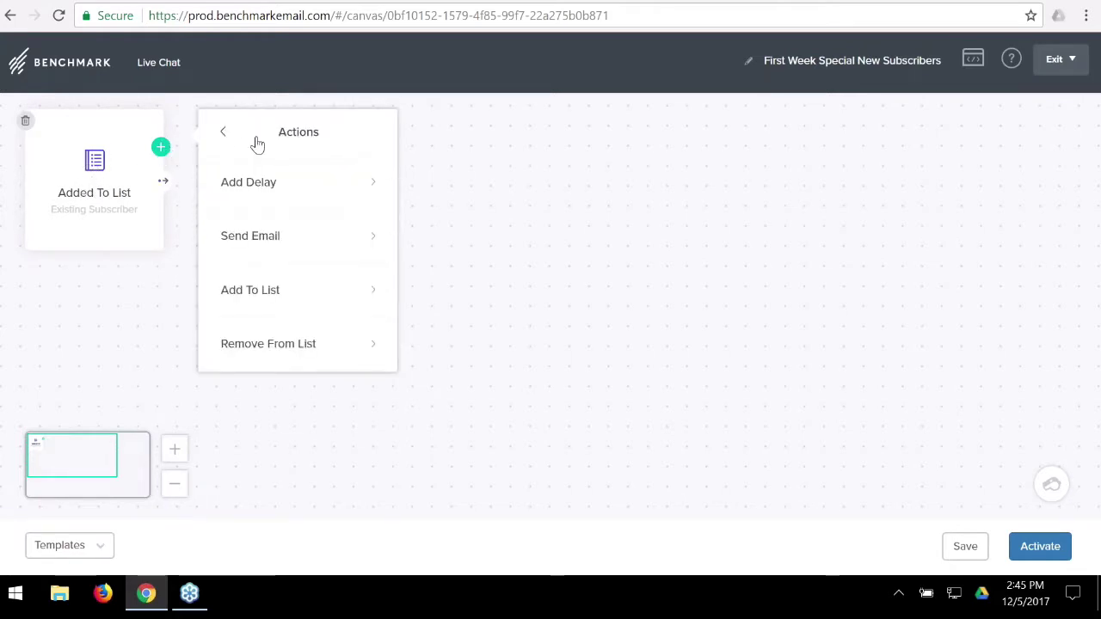
{"action": "left_click", "coordinate": [266, 181]}
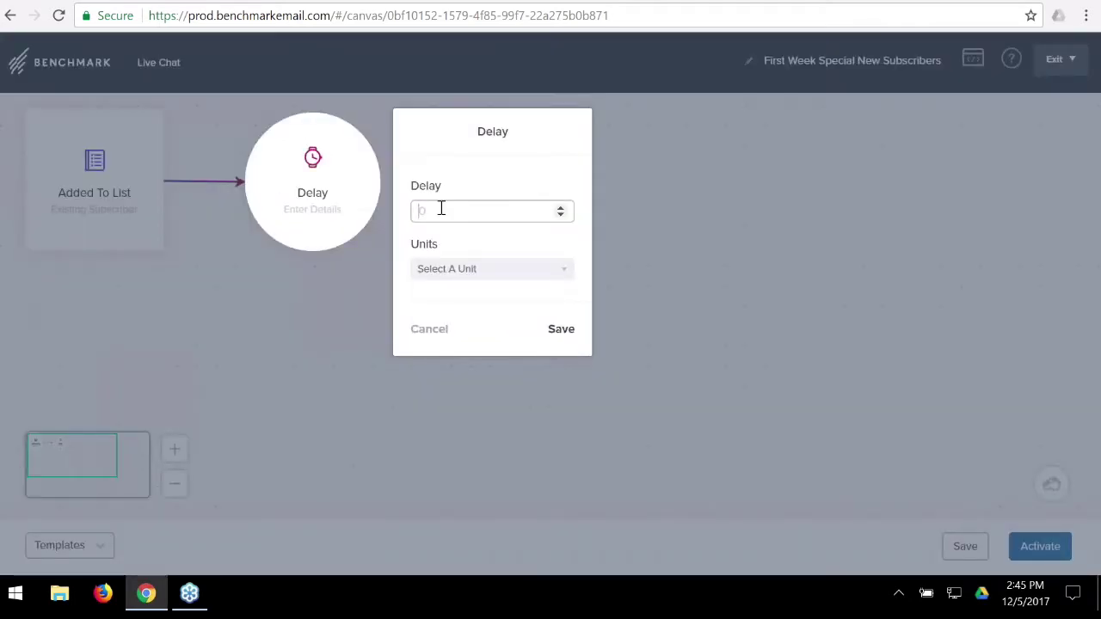
{"action": "left_click", "coordinate": [504, 268]}
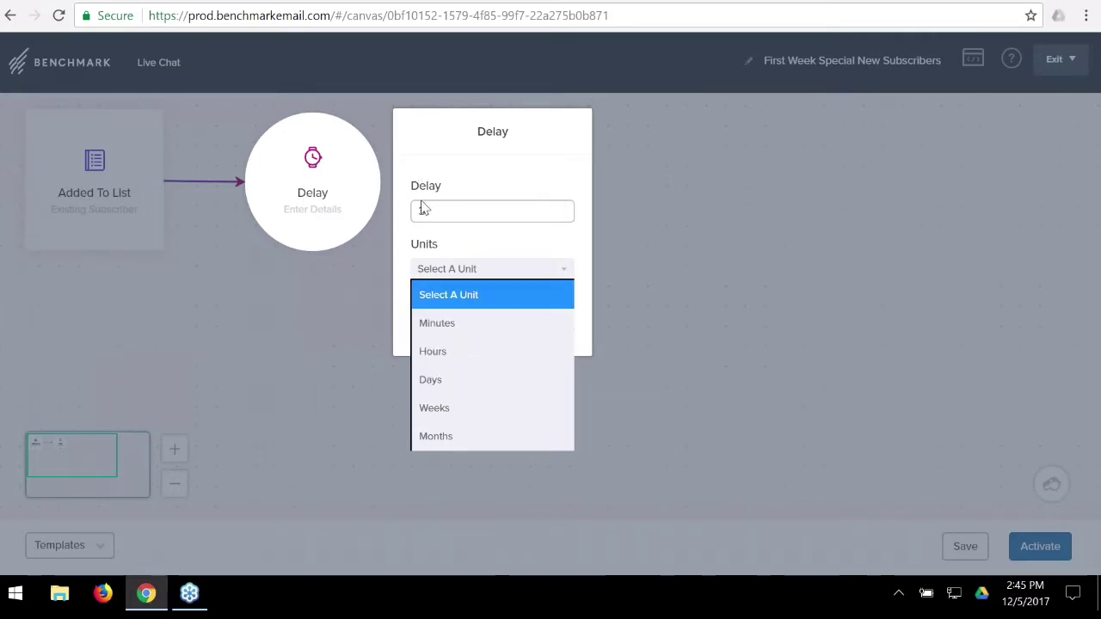
{"action": "left_click", "coordinate": [471, 388]}
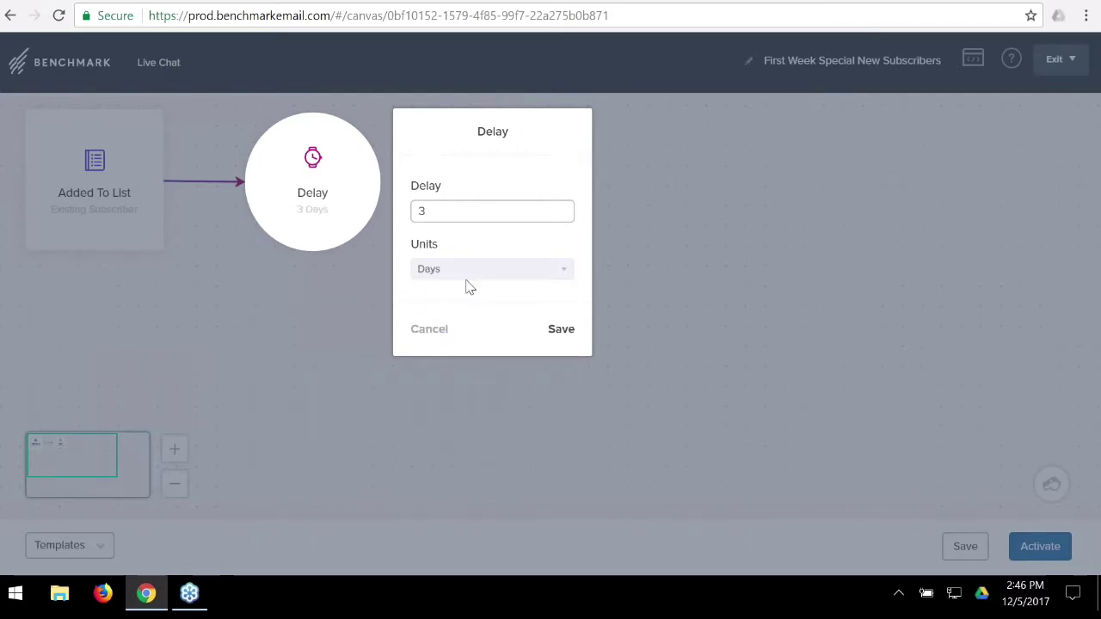
{"action": "left_click", "coordinate": [562, 331]}
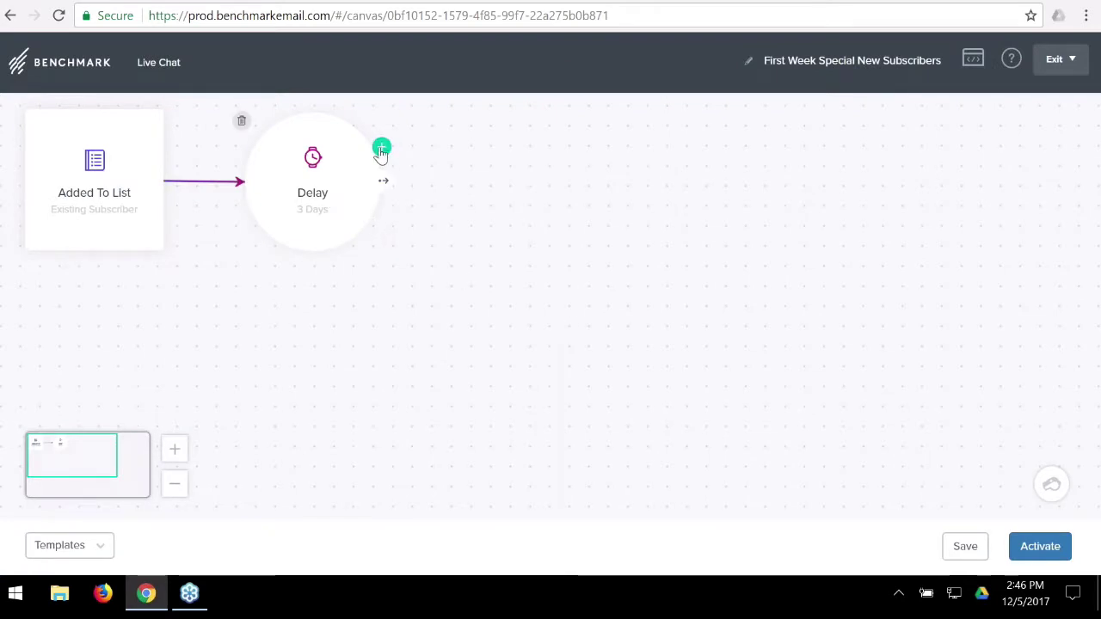
Add a Send Email action after the delay and start a new email for it instead of reusing an existing one.
{"action": "left_click", "coordinate": [381, 147]}
{"action": "left_click", "coordinate": [475, 135]}
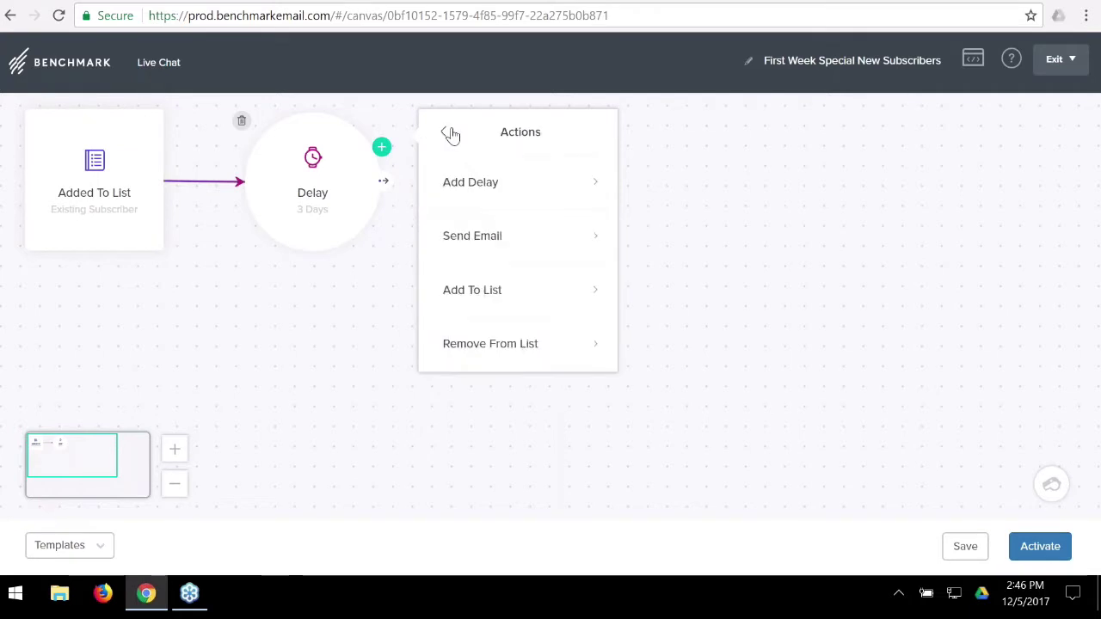
{"action": "left_click", "coordinate": [506, 241]}
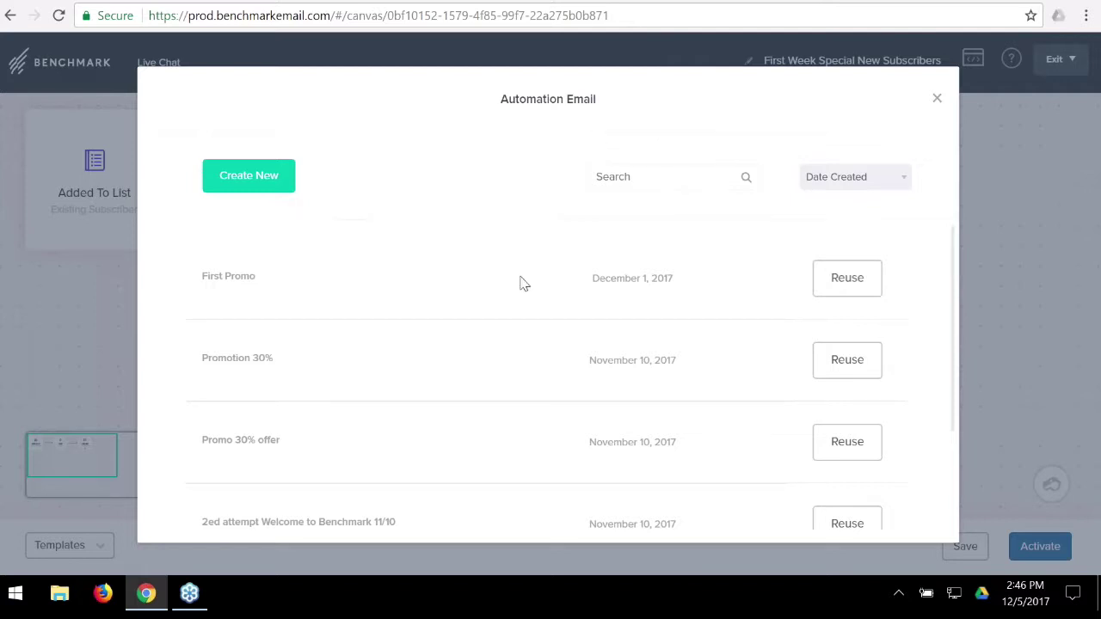
{"action": "scroll", "coordinate": [526, 295], "scroll_direction": "down", "scroll_amount": 2}
{"action": "scroll", "coordinate": [526, 295], "scroll_direction": "down", "scroll_amount": 6}
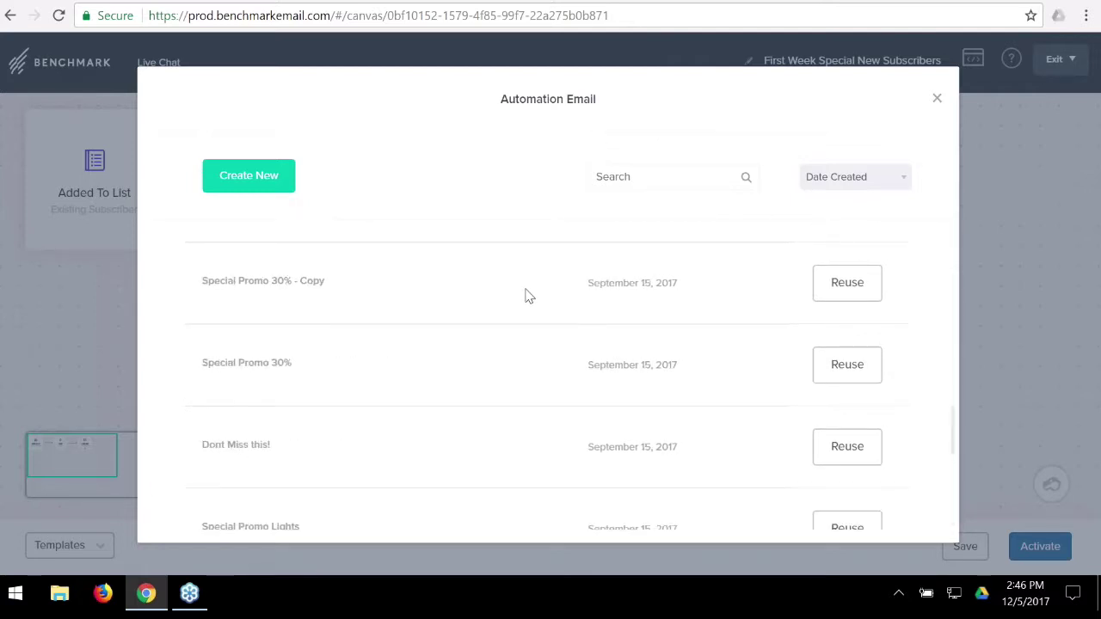
{"action": "scroll", "coordinate": [533, 288], "scroll_direction": "up", "scroll_amount": 4}
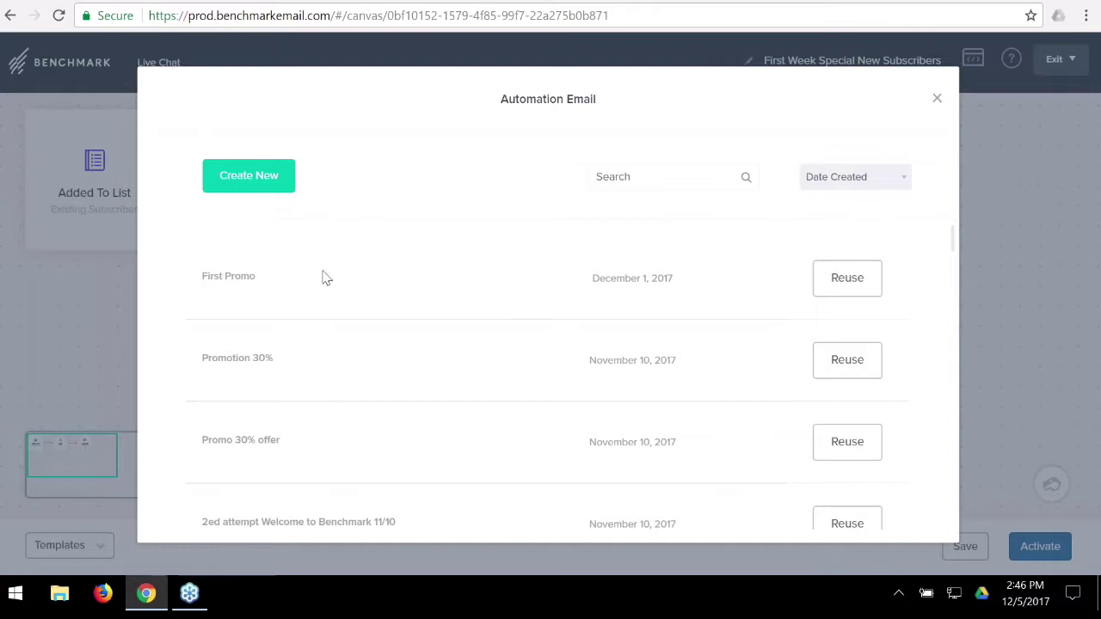
{"action": "left_click", "coordinate": [233, 184]}
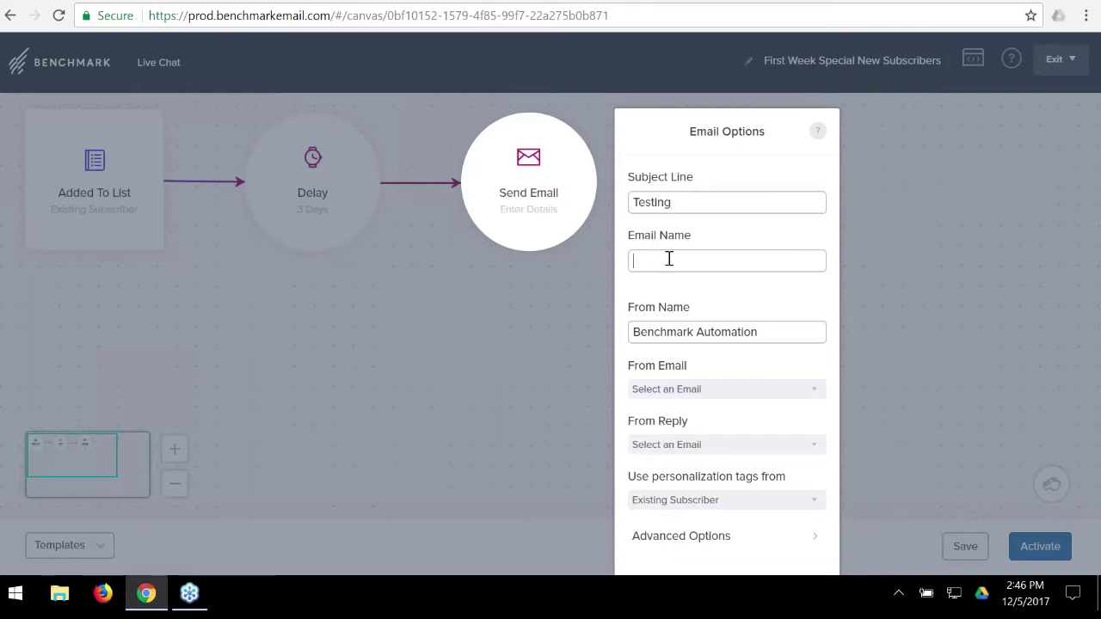
Set the email's subject line and name to Testing, choose the sender and reply addresses, and save the email options.
{"action": "type", "text": "Testing"}
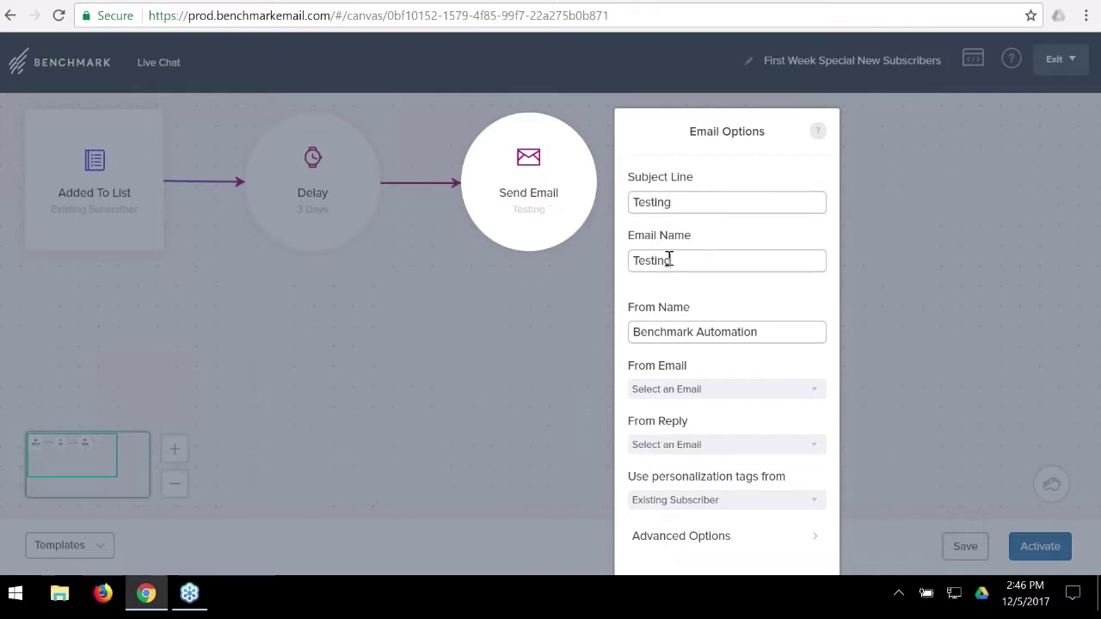
{"action": "left_click", "coordinate": [723, 389]}
{"action": "left_click", "coordinate": [727, 440]}
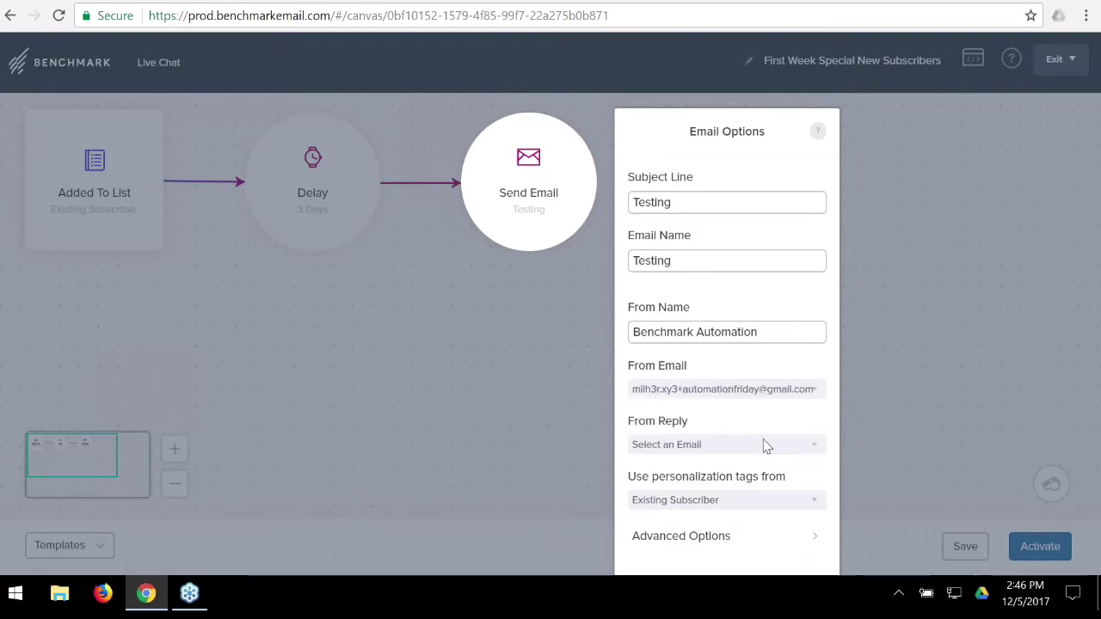
{"action": "left_click", "coordinate": [762, 445]}
{"action": "left_click", "coordinate": [725, 508]}
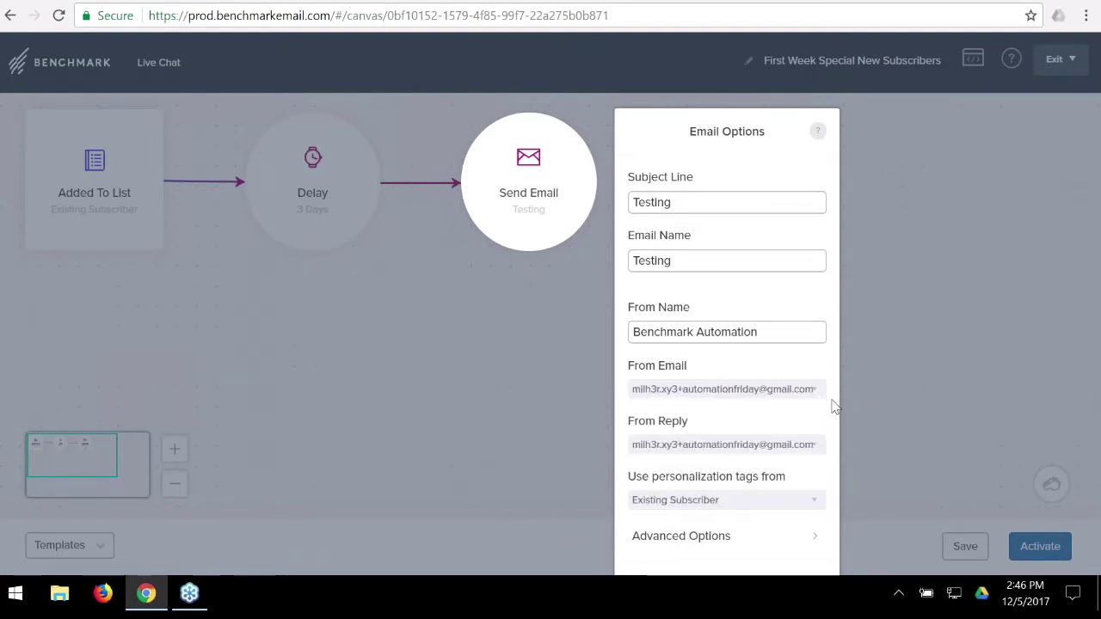
{"action": "left_click", "coordinate": [807, 516]}
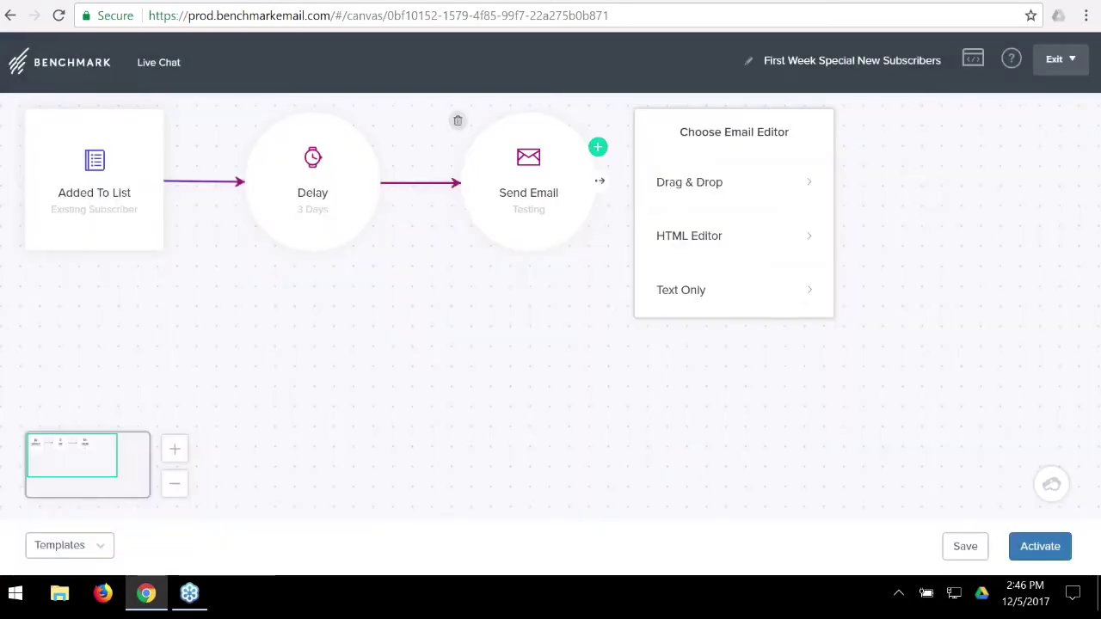
Choose the Drag & Drop editor for the email and apply the past email Sample Email as its layout.
{"action": "left_click", "coordinate": [751, 184]}
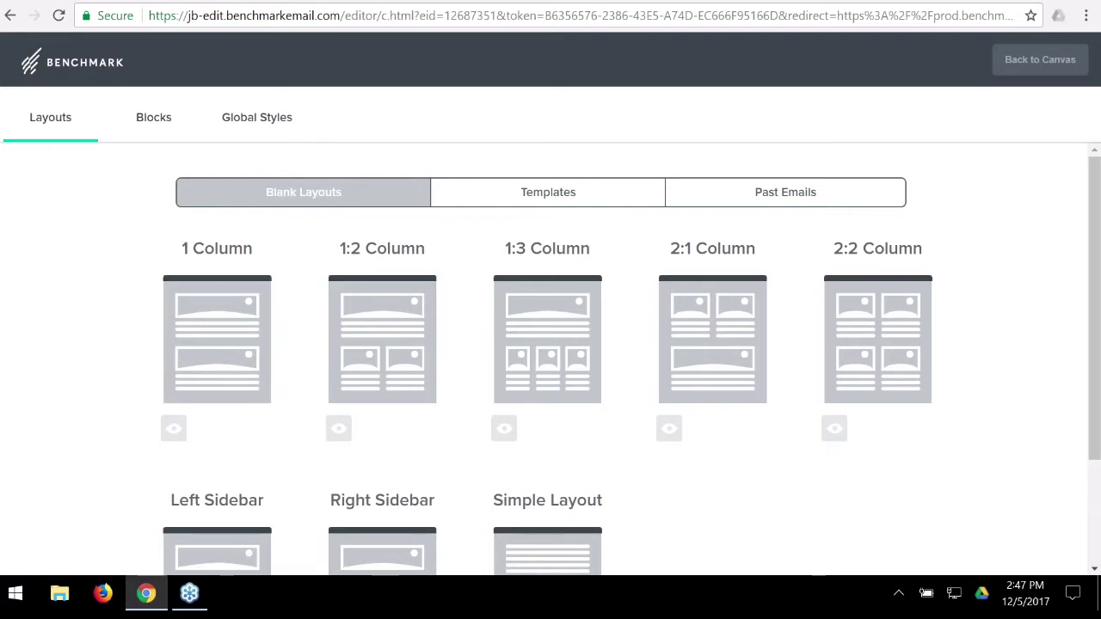
{"action": "left_click", "coordinate": [532, 196]}
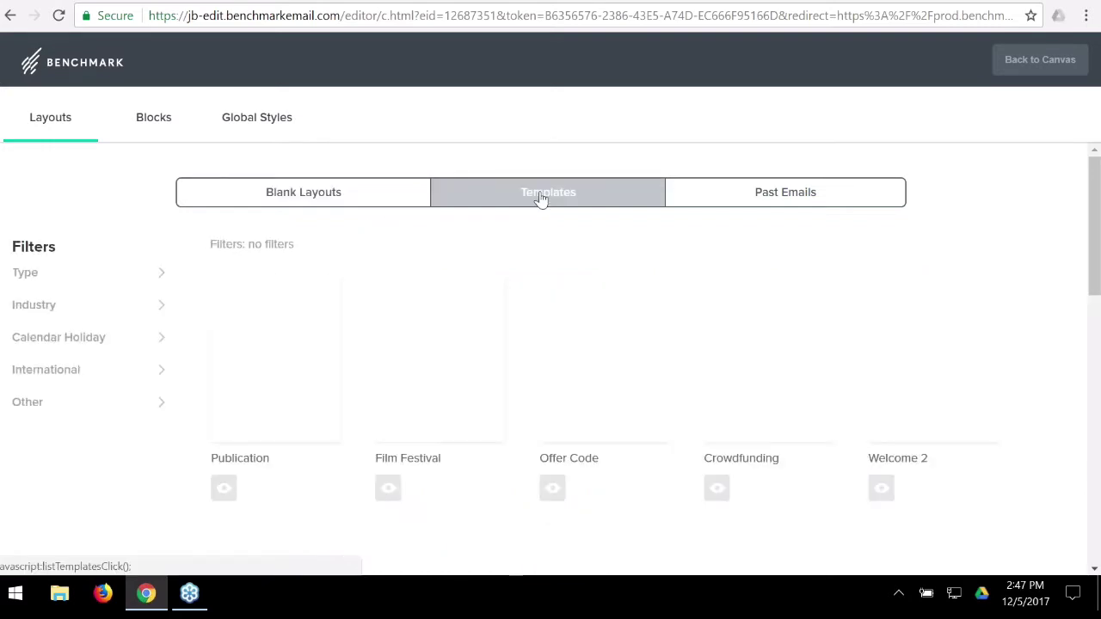
{"action": "left_click", "coordinate": [807, 201]}
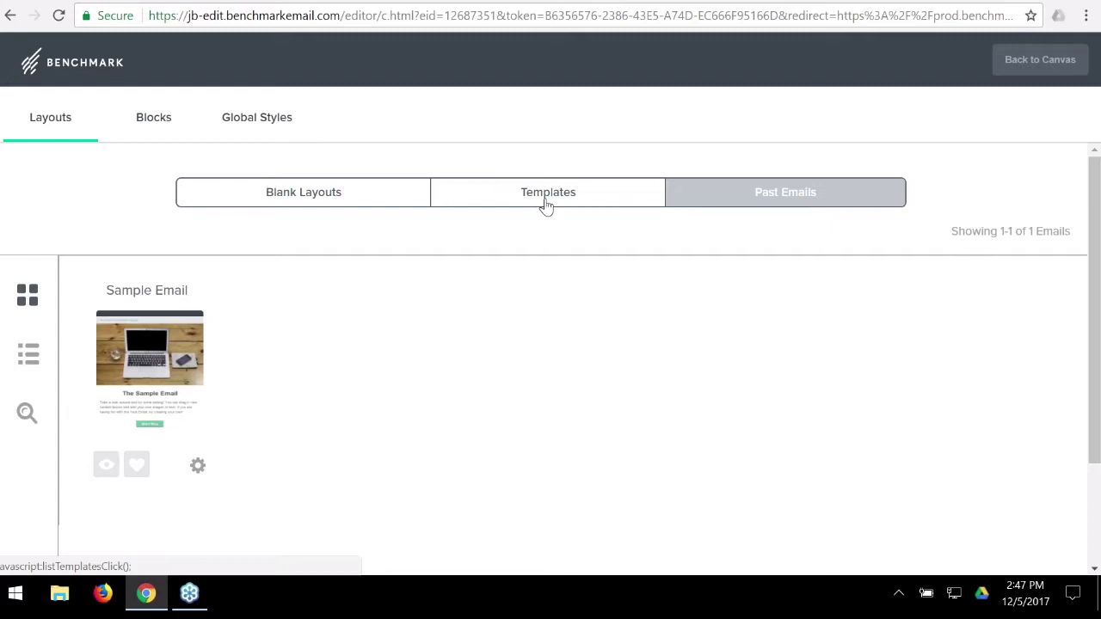
{"action": "left_click", "coordinate": [143, 379]}
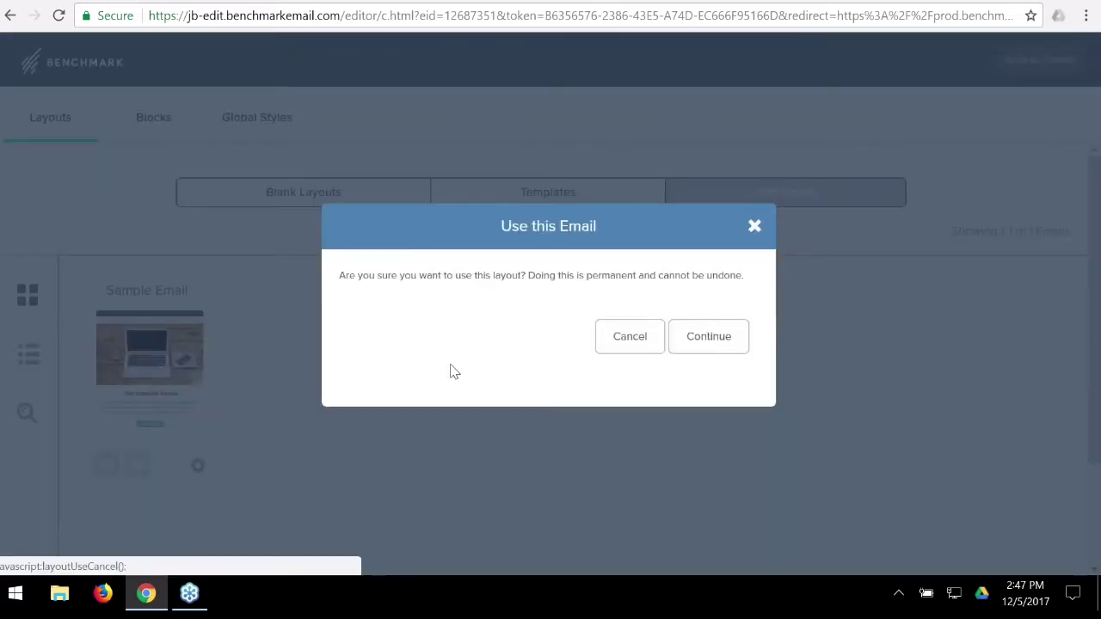
{"action": "left_click", "coordinate": [738, 348]}
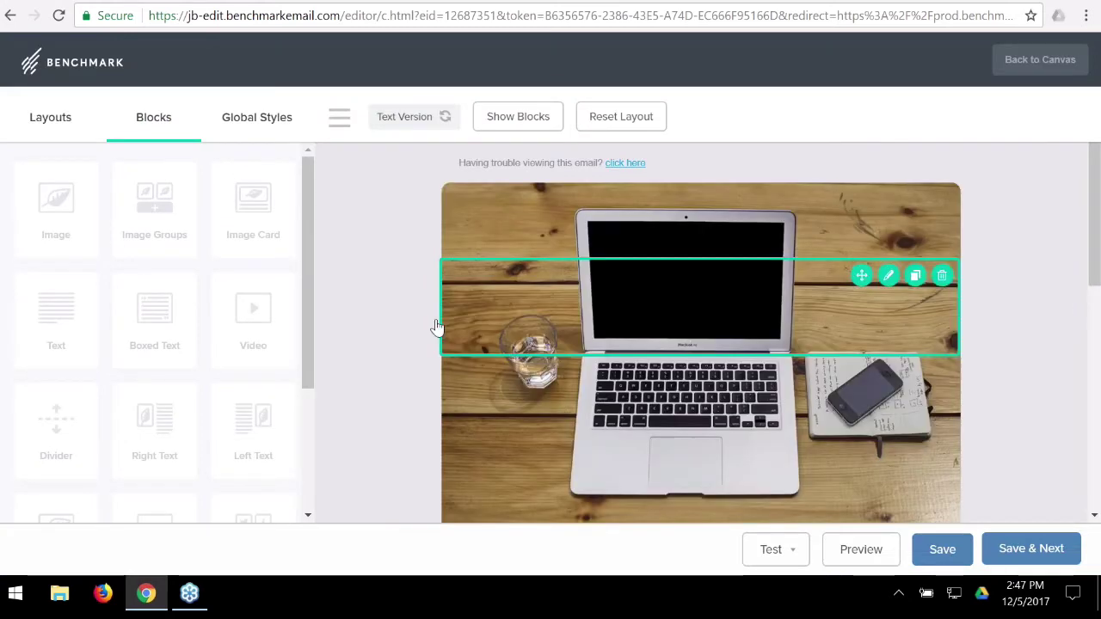
Change the Start Now button's text to Learn More, save the button block, and save the email to continue.
{"action": "scroll", "coordinate": [572, 354], "scroll_direction": "down", "scroll_amount": 6}
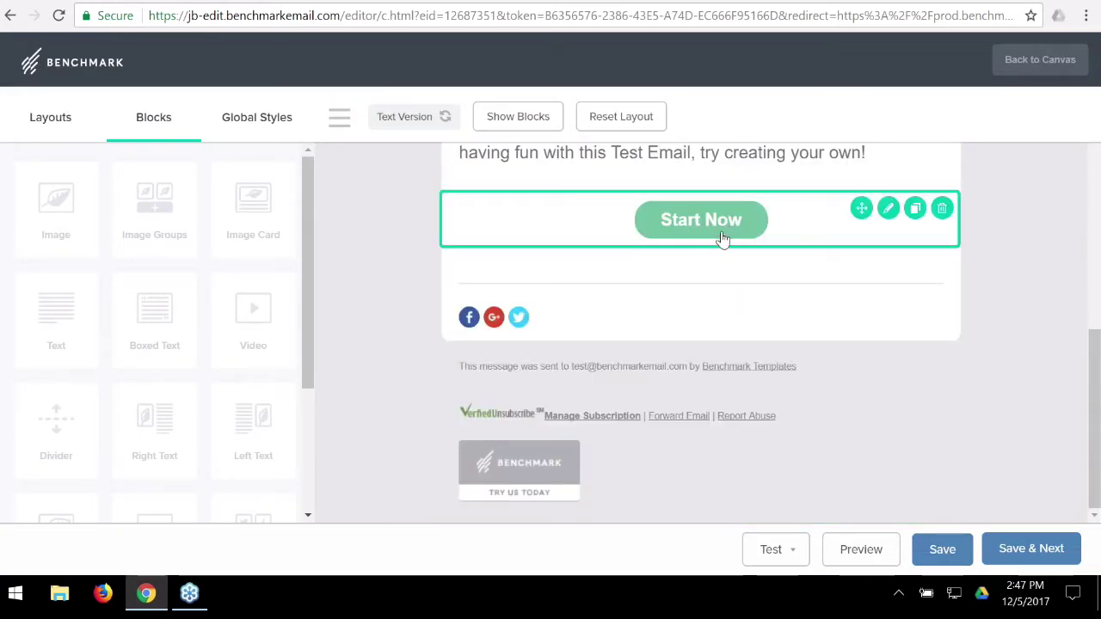
{"action": "left_click", "coordinate": [716, 246]}
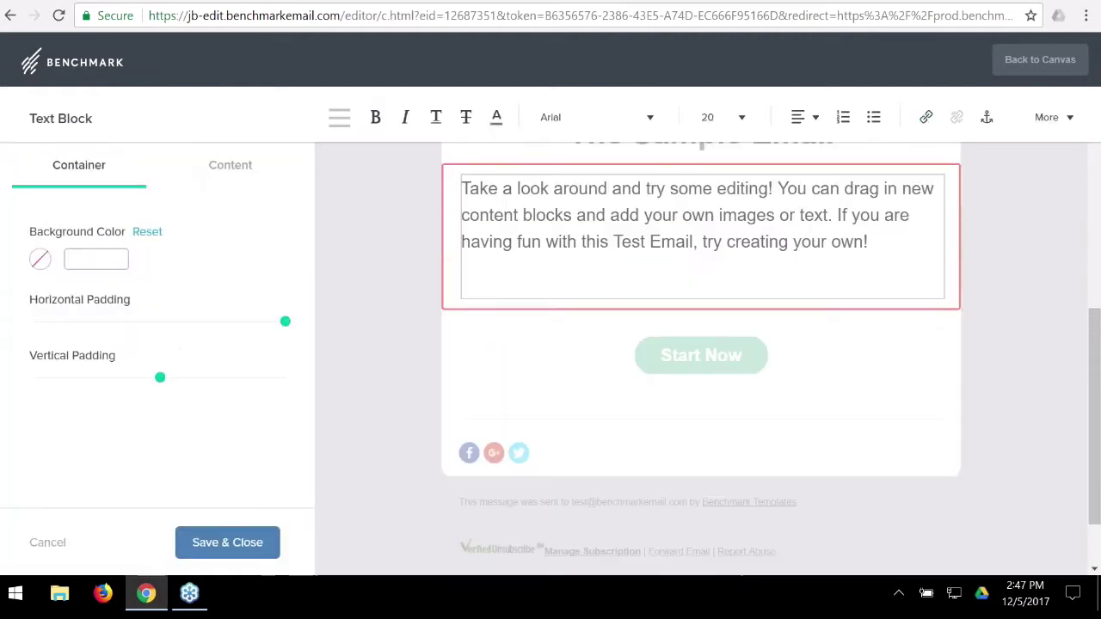
{"action": "left_click", "coordinate": [701, 369]}
{"action": "left_click", "coordinate": [720, 312]}
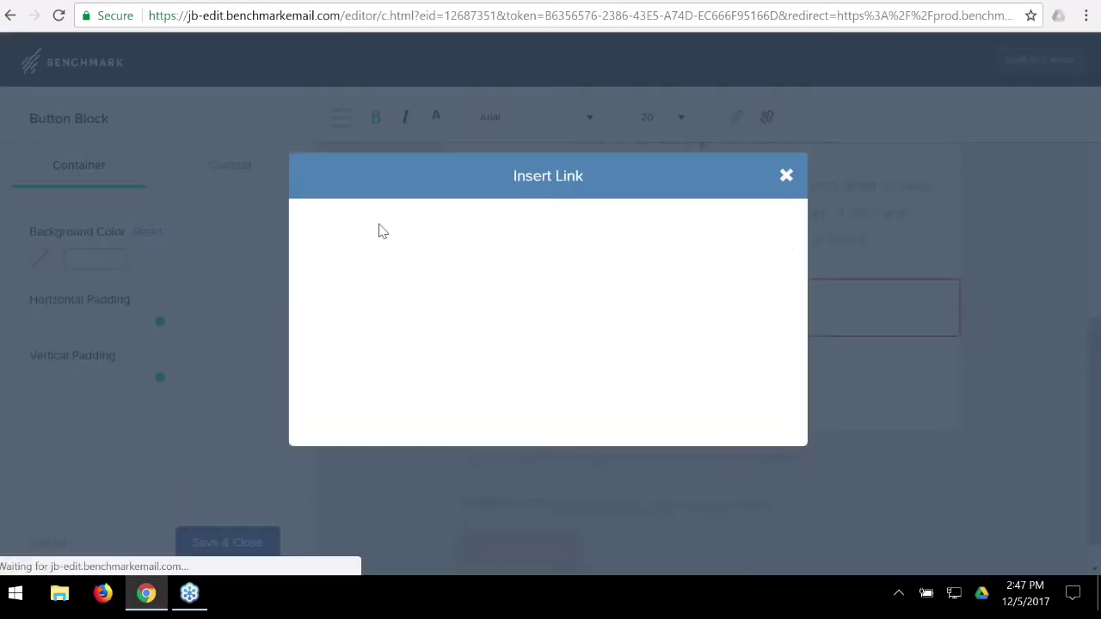
{"action": "left_click", "coordinate": [787, 175]}
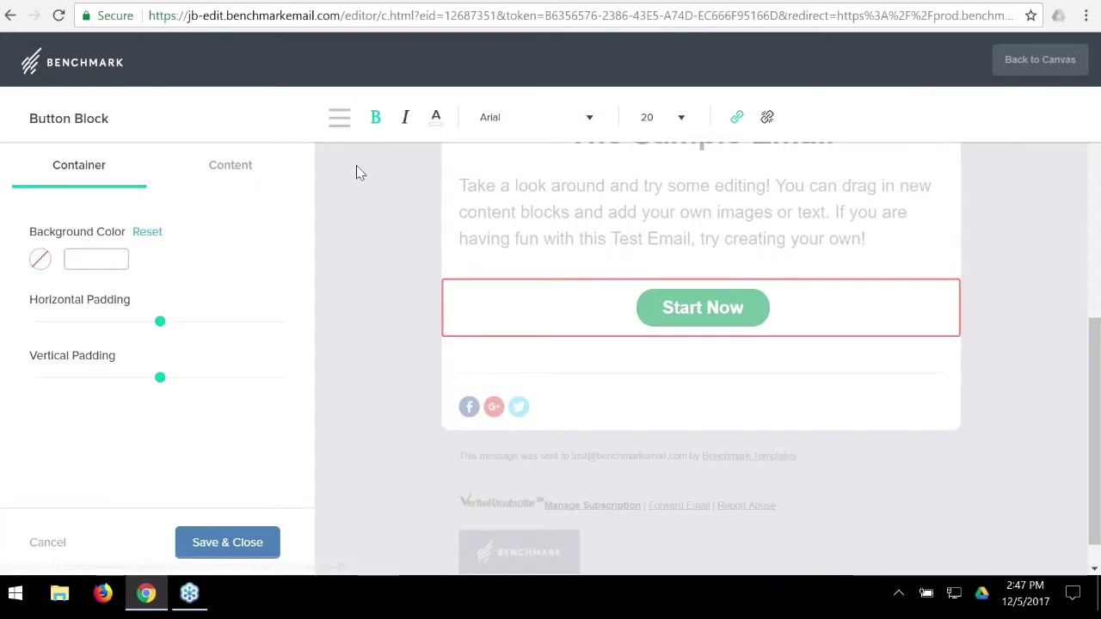
{"action": "left_click", "coordinate": [230, 164]}
{"action": "left_click", "coordinate": [149, 260]}
{"action": "triple_click", "coordinate": [147, 258]}
{"action": "type", "text": "L"}
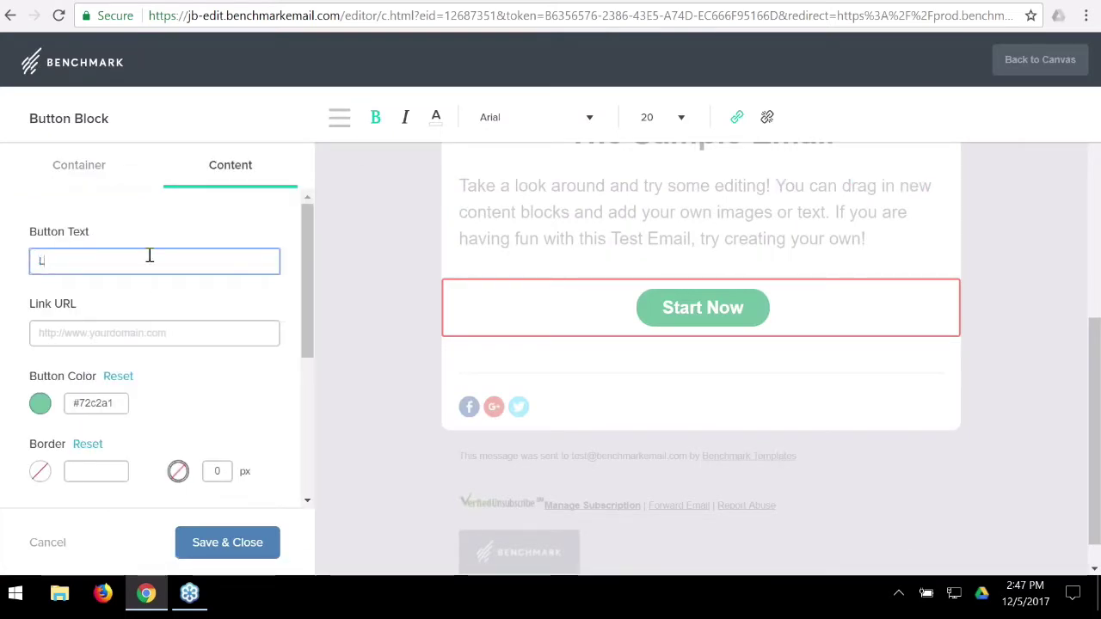
{"action": "type", "text": "earn More"}
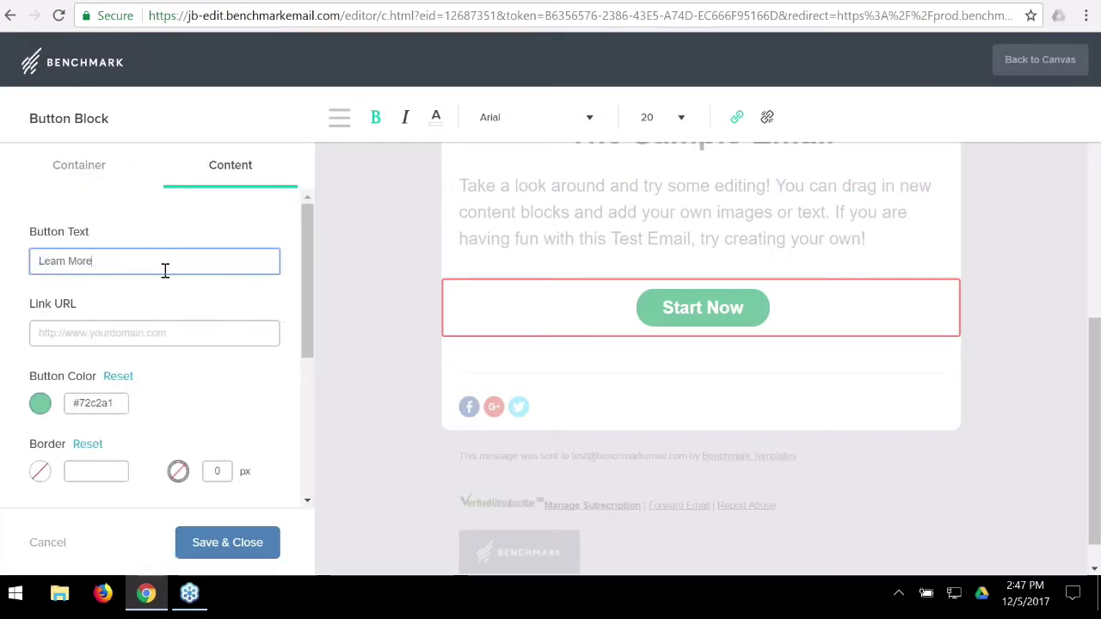
{"action": "left_click", "coordinate": [216, 551]}
{"action": "left_click", "coordinate": [1078, 555]}
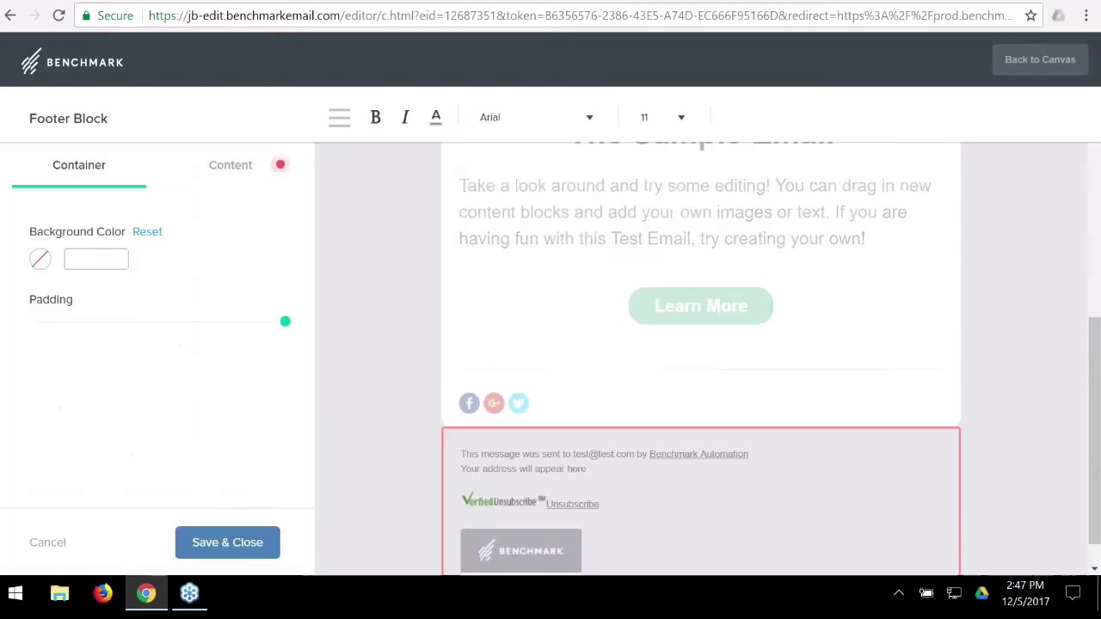
Enter the company's physical address in the footer block, save the block, and save the email to return to the automation canvas.
{"action": "left_click", "coordinate": [239, 173]}
{"action": "left_click", "coordinate": [148, 276]}
{"action": "type", "text": "10621"}
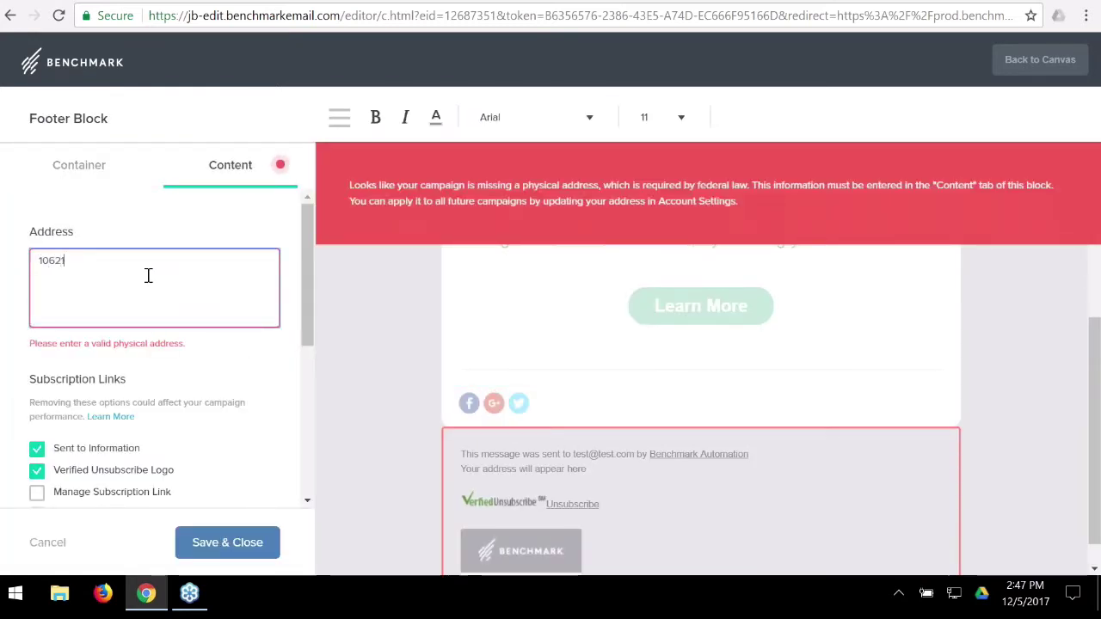
{"action": "type", "text": " Calle Lee, Los Alamitos"}
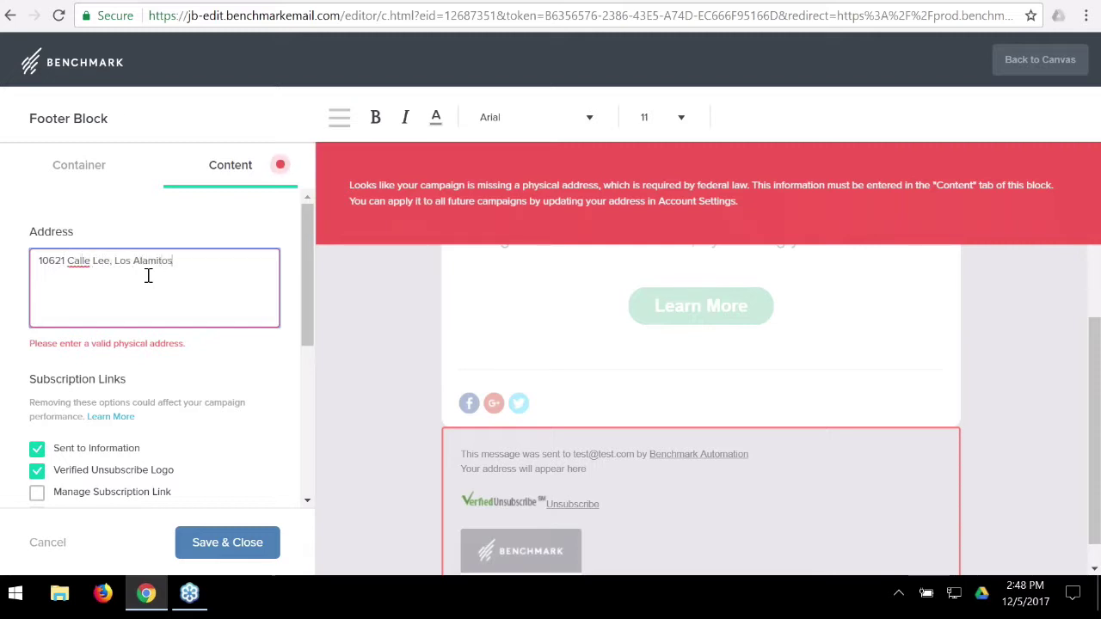
{"action": "left_click", "coordinate": [227, 542]}
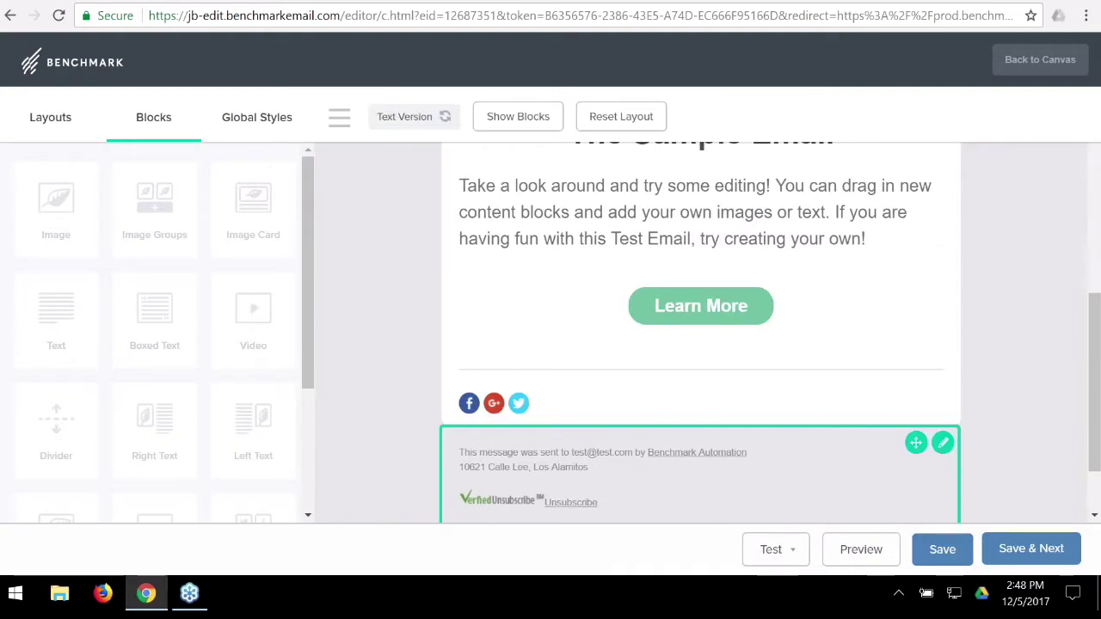
{"action": "left_click", "coordinate": [1037, 548]}
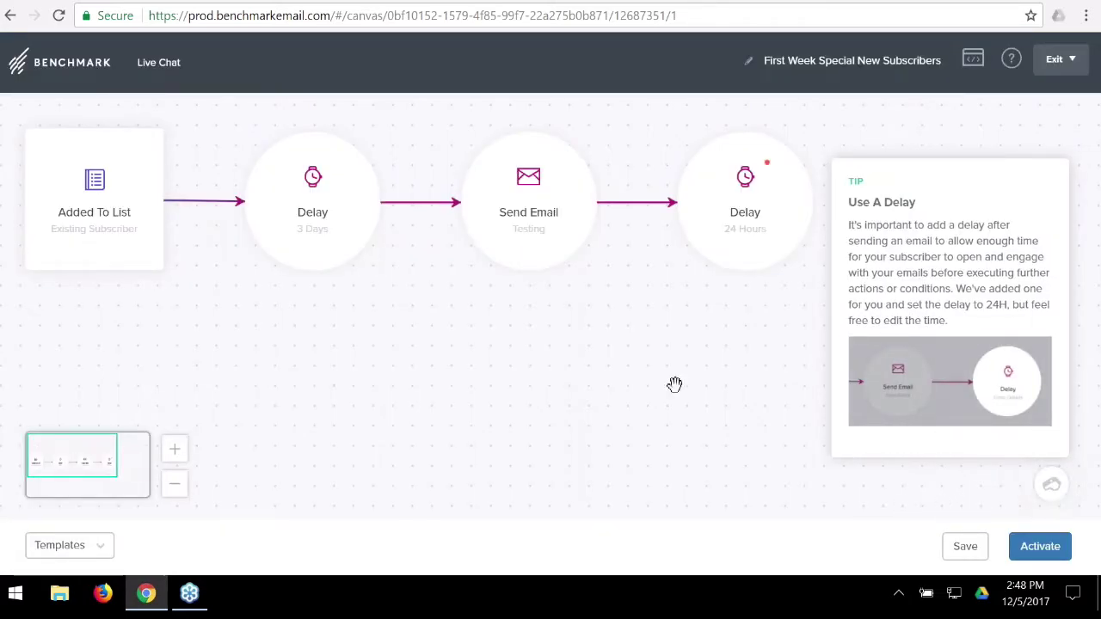
Set the delay after the Testing email to 2 days and save it.
{"action": "left_click_drag", "start_coordinate": [677, 383], "coordinate": [589, 417]}
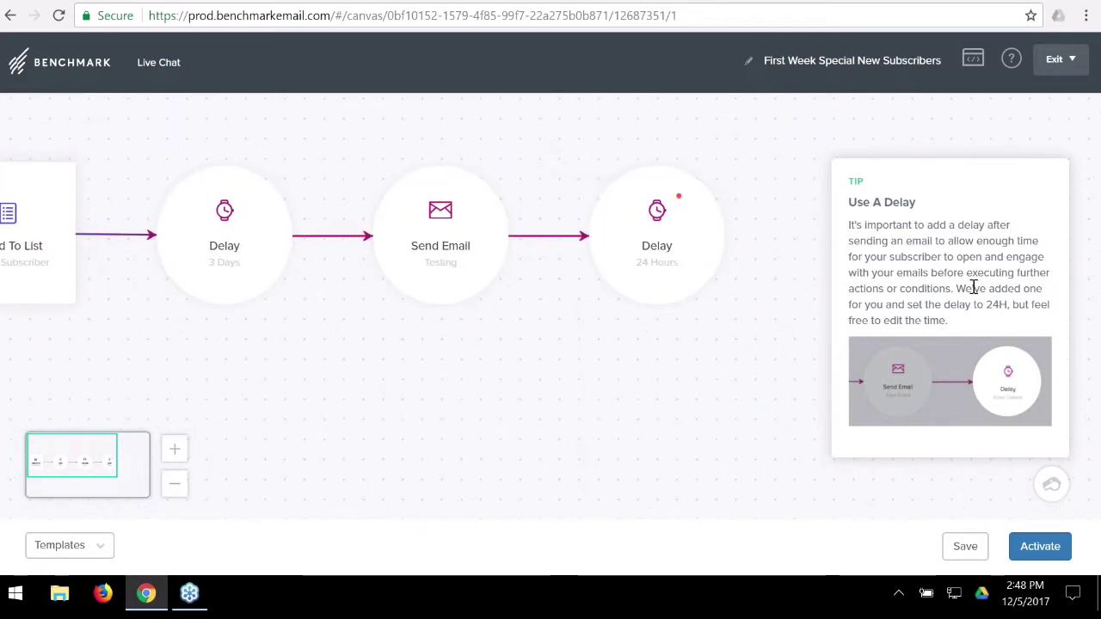
{"action": "left_click_drag", "start_coordinate": [769, 396], "coordinate": [937, 389]}
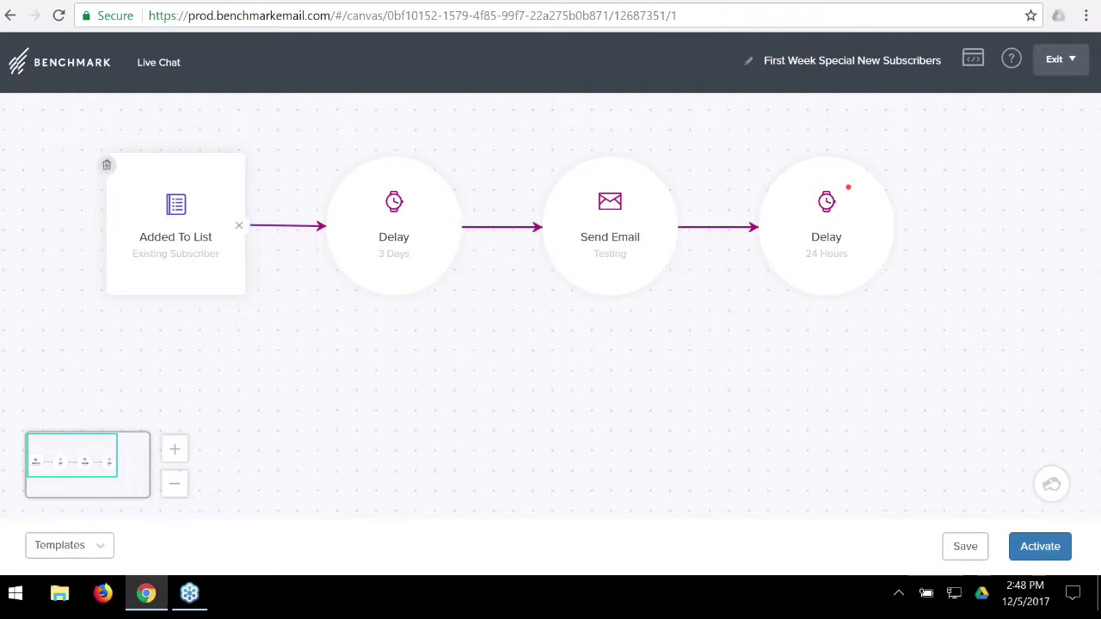
{"action": "mouse_move", "coordinate": [856, 268]}
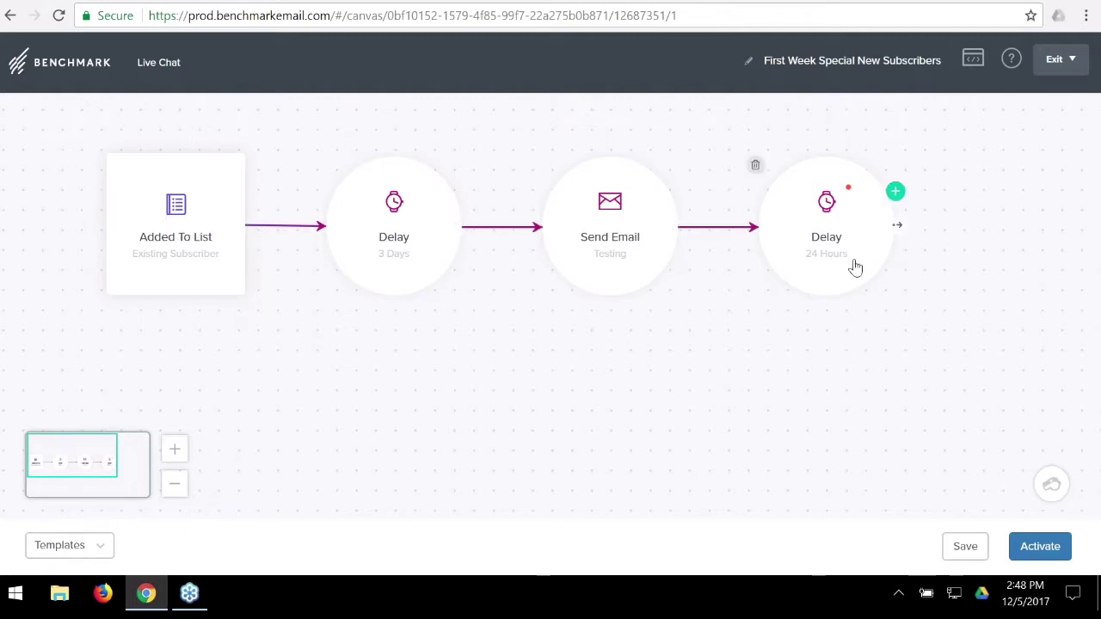
{"action": "left_click_drag", "start_coordinate": [920, 359], "coordinate": [872, 418]}
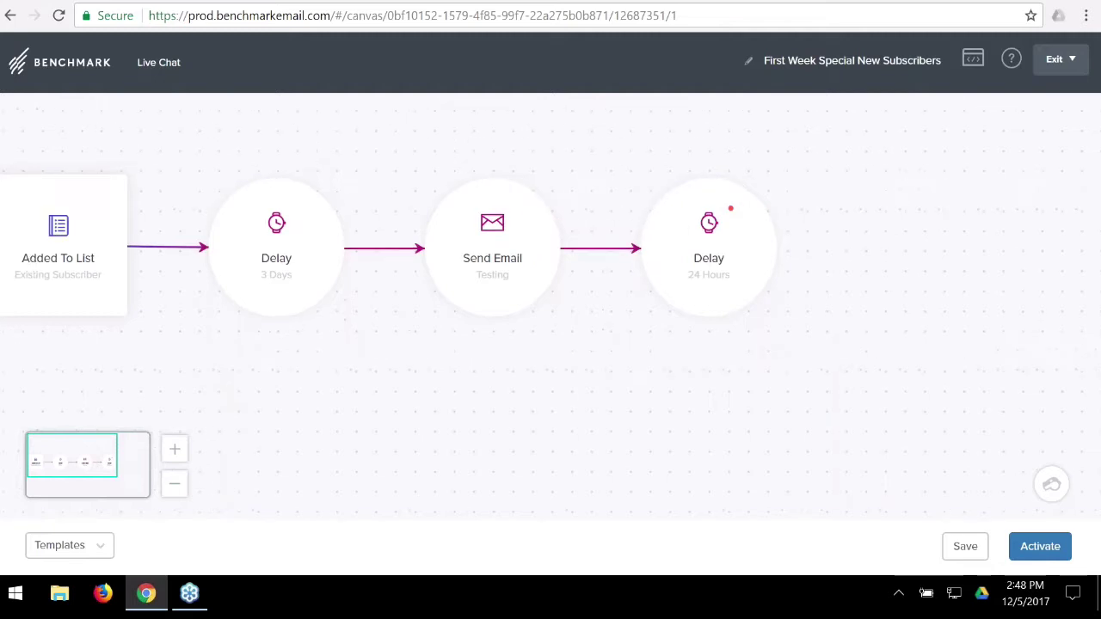
{"action": "left_click", "coordinate": [682, 247]}
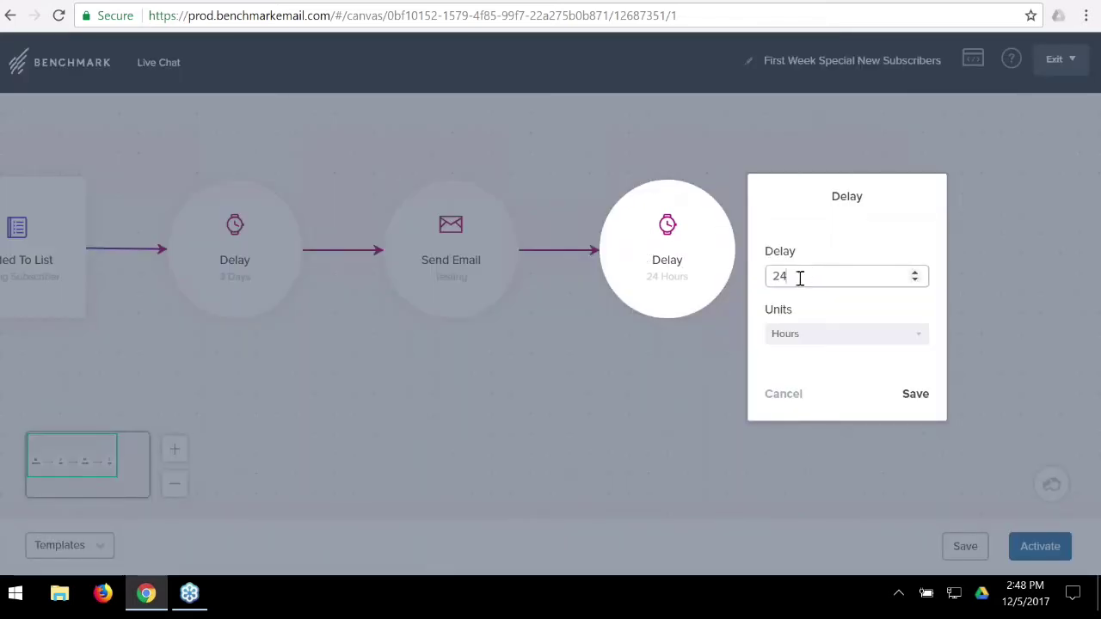
{"action": "left_click_drag", "start_coordinate": [799, 278], "coordinate": [731, 274]}
{"action": "type", "text": "2"}
{"action": "left_click", "coordinate": [813, 334]}
{"action": "left_click", "coordinate": [842, 442]}
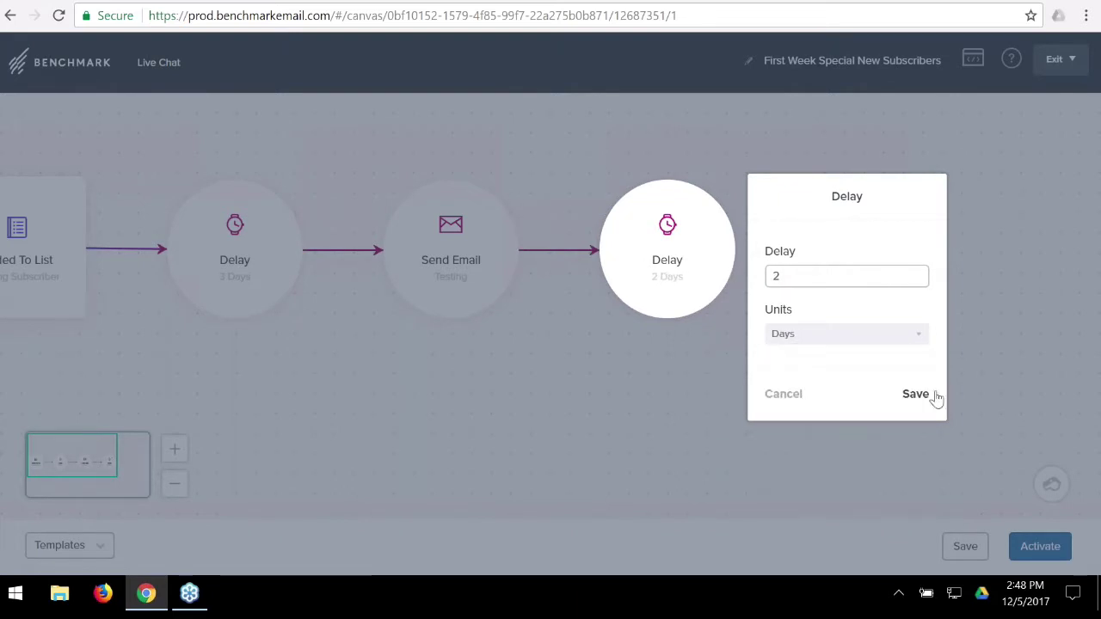
{"action": "left_click", "coordinate": [916, 395]}
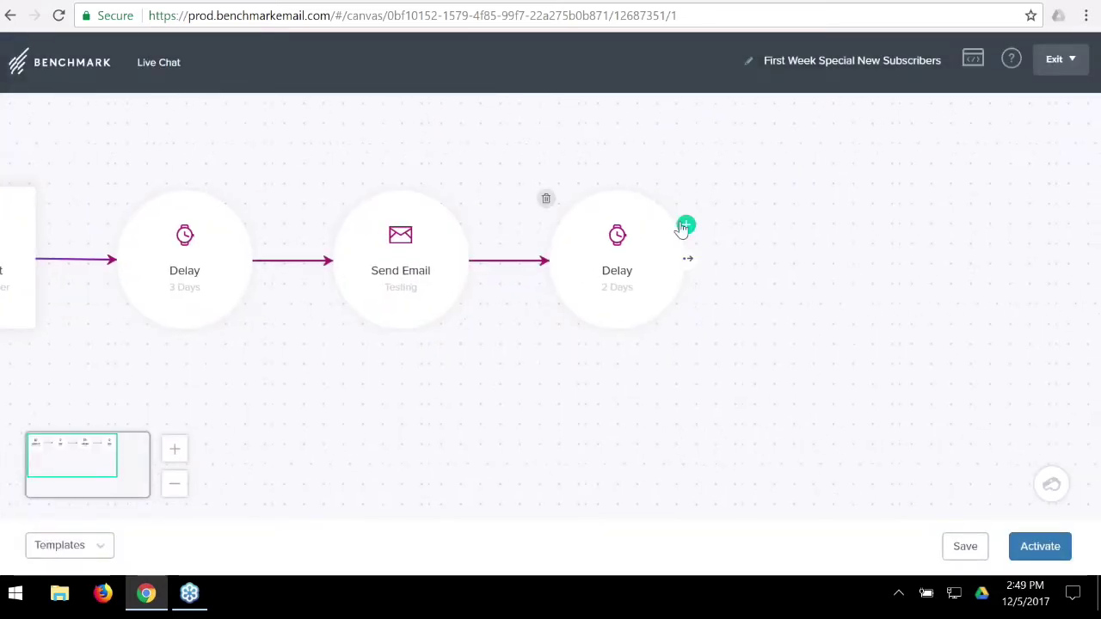
Add an Email Engagement condition after the 2-day delay and choose Testing as the email it checks.
{"action": "left_click", "coordinate": [685, 225]}
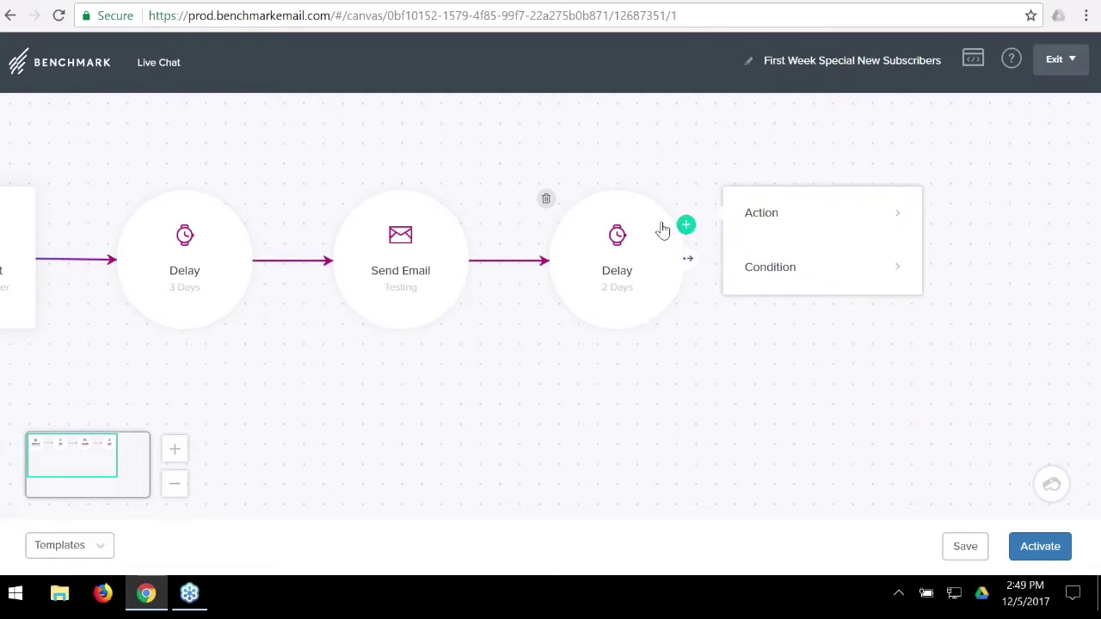
{"action": "left_click", "coordinate": [795, 266]}
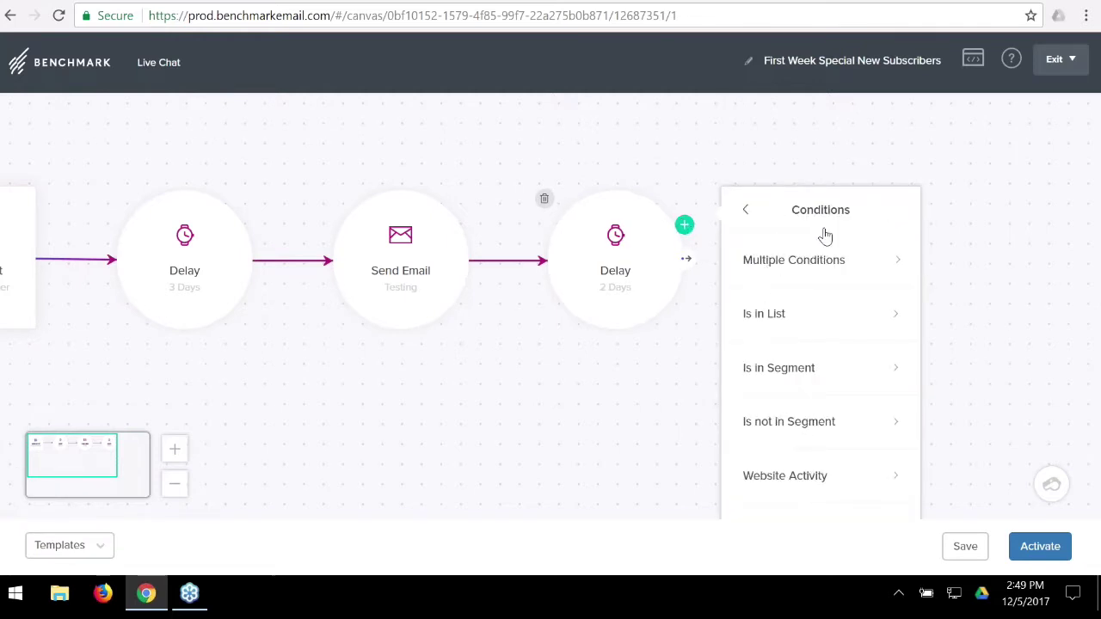
{"action": "left_click", "coordinate": [832, 186]}
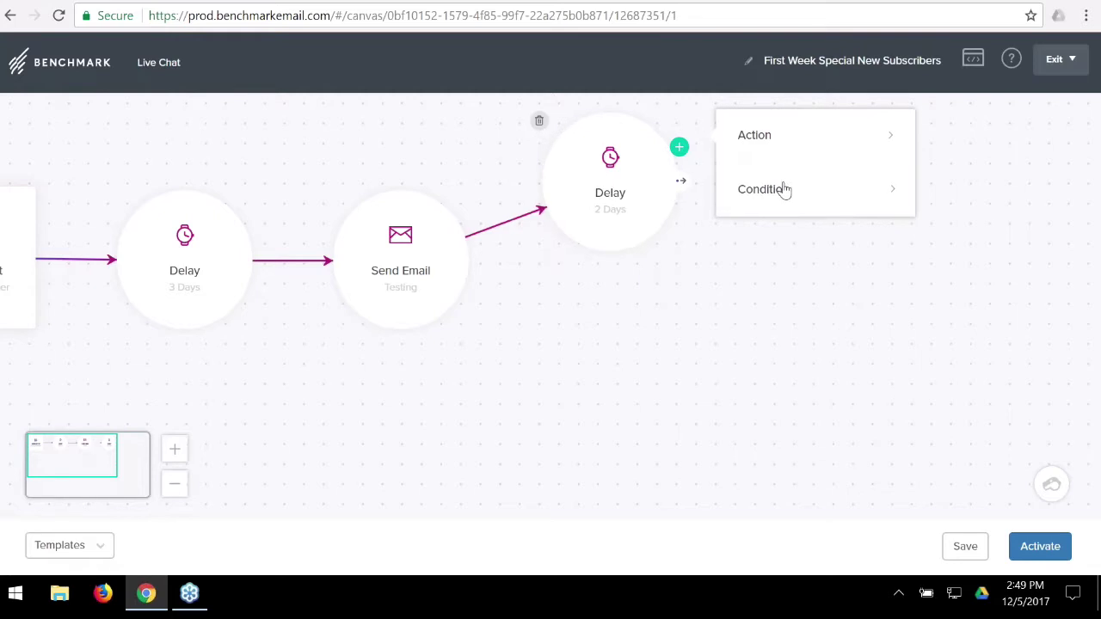
{"action": "left_click", "coordinate": [785, 190]}
{"action": "left_click", "coordinate": [791, 458]}
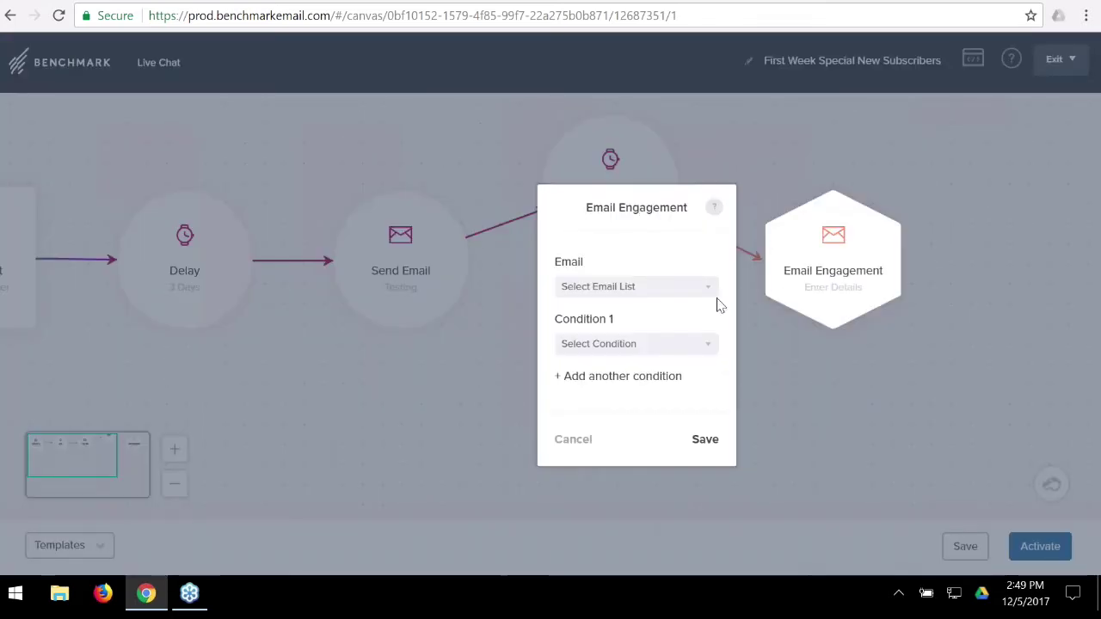
{"action": "left_click", "coordinate": [651, 288]}
{"action": "left_click", "coordinate": [645, 339]}
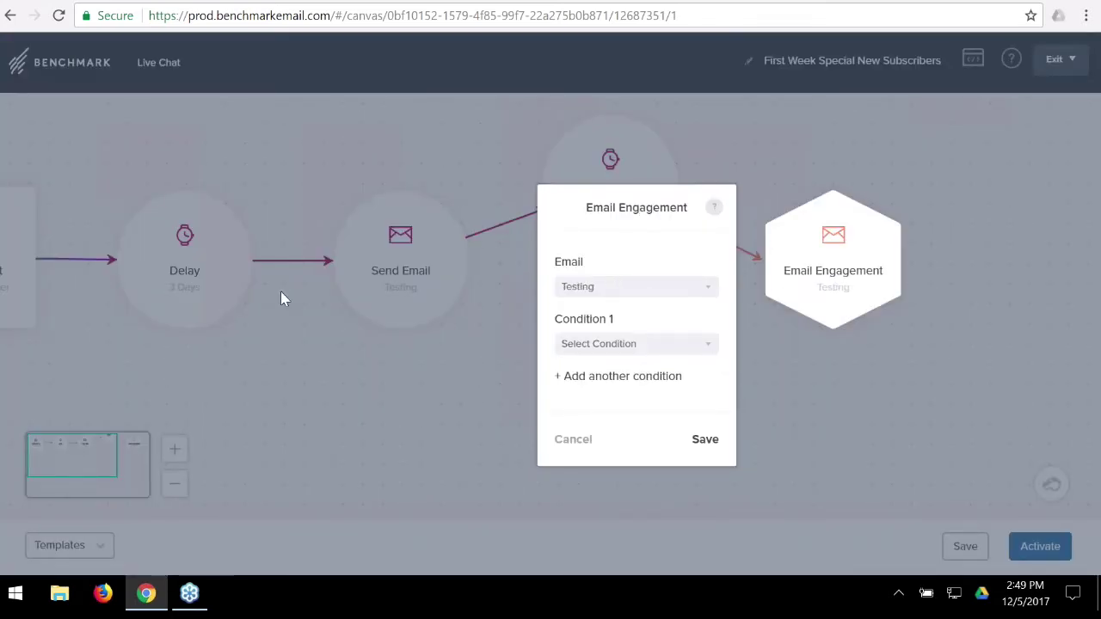
Set Condition 1 to Has opened, add Condition 2 as Has not opened, and save the Email Engagement condition.
{"action": "left_click", "coordinate": [651, 344]}
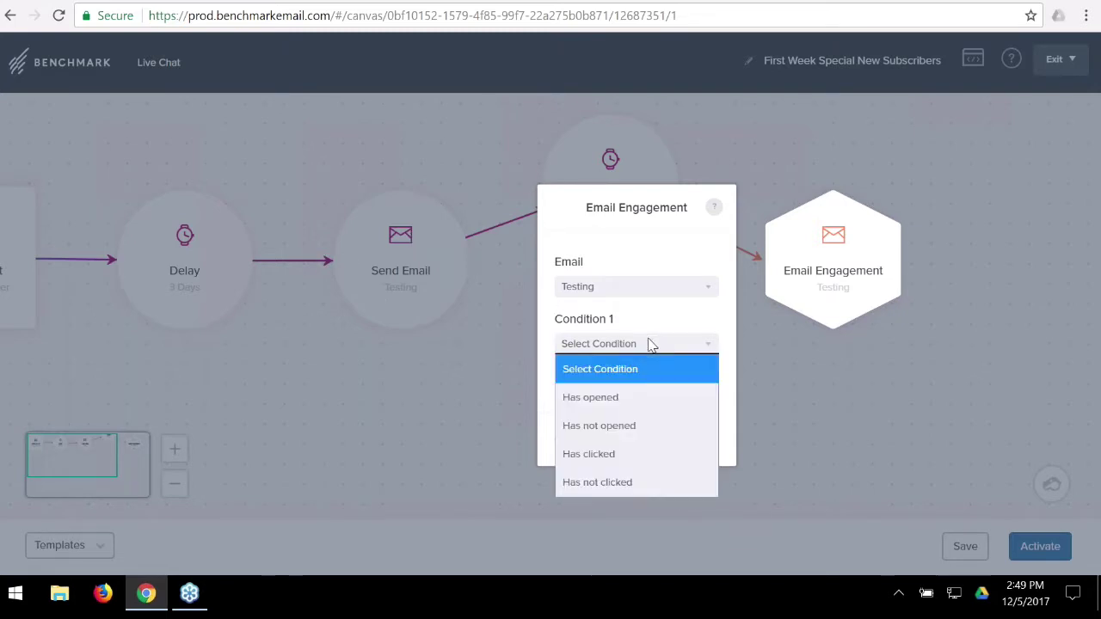
{"action": "left_click", "coordinate": [688, 405]}
{"action": "left_click", "coordinate": [613, 378]}
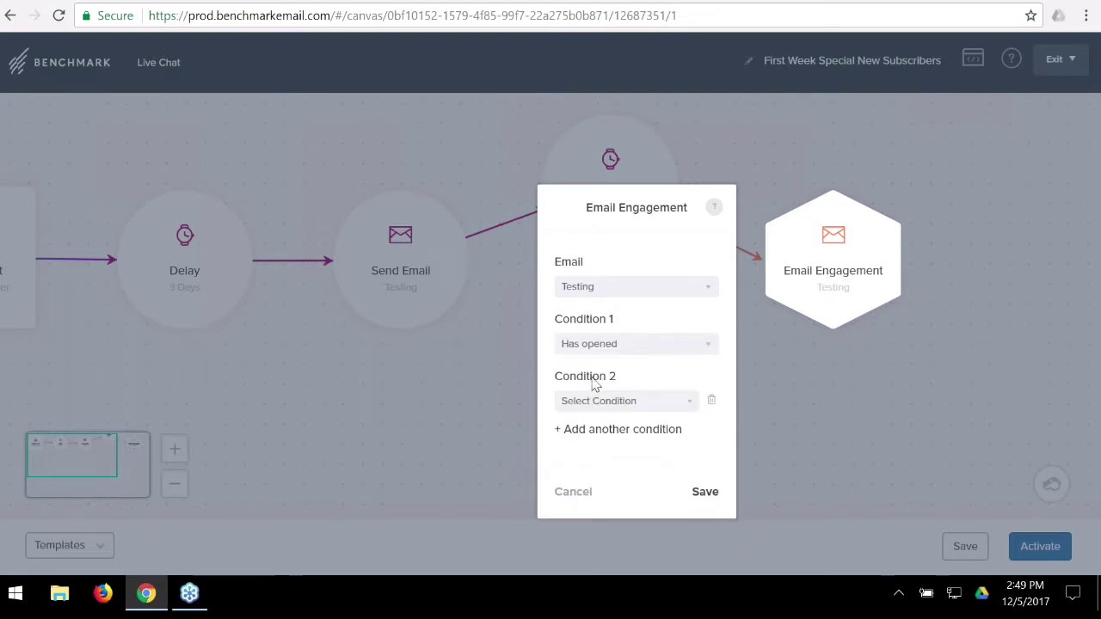
{"action": "left_click", "coordinate": [636, 405]}
{"action": "left_click", "coordinate": [664, 483]}
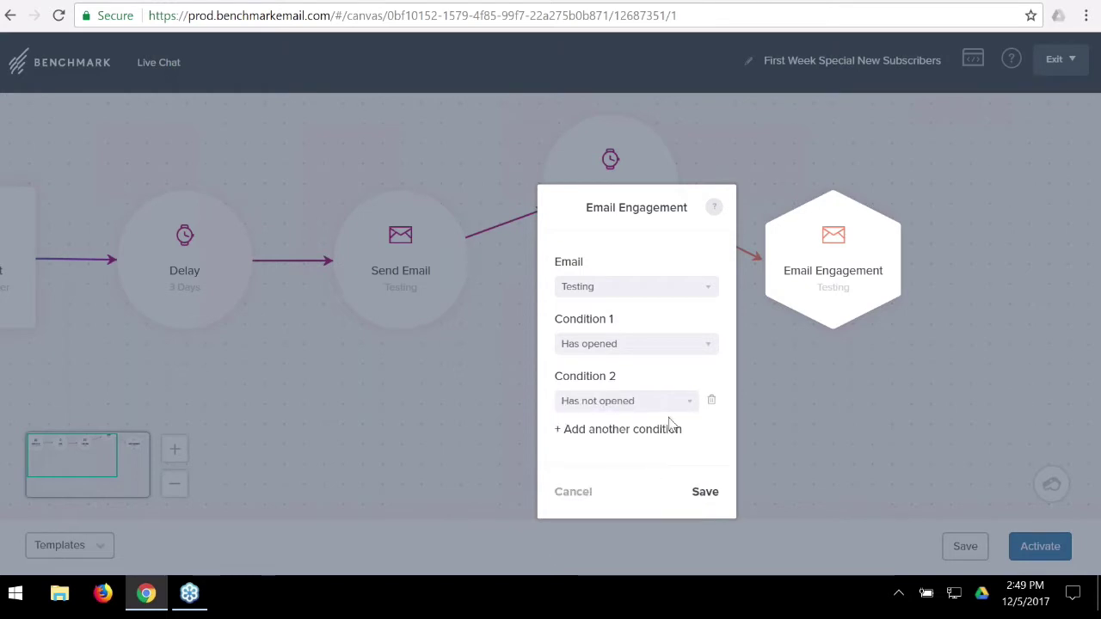
{"action": "left_click", "coordinate": [705, 492]}
Arrange the 2-day delay and Has opened node in line with the flow, and place Has not opened directly below Email Engagement.
{"action": "left_click_drag", "start_coordinate": [621, 217], "coordinate": [616, 275]}
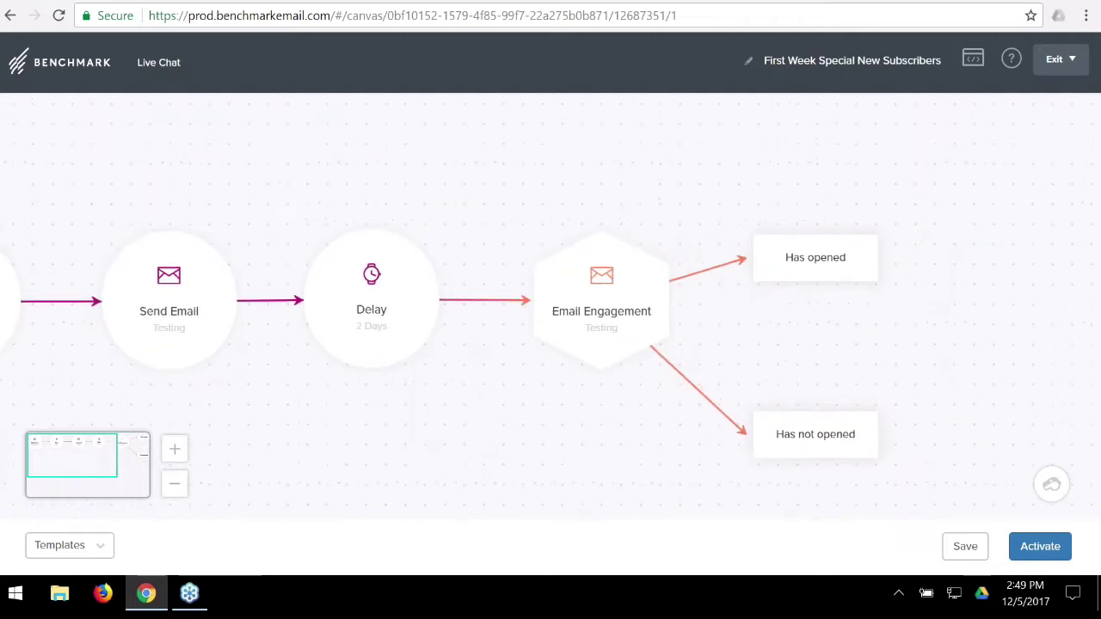
{"action": "mouse_move", "coordinate": [827, 272]}
{"action": "left_click_drag", "start_coordinate": [827, 272], "coordinate": [821, 310]}
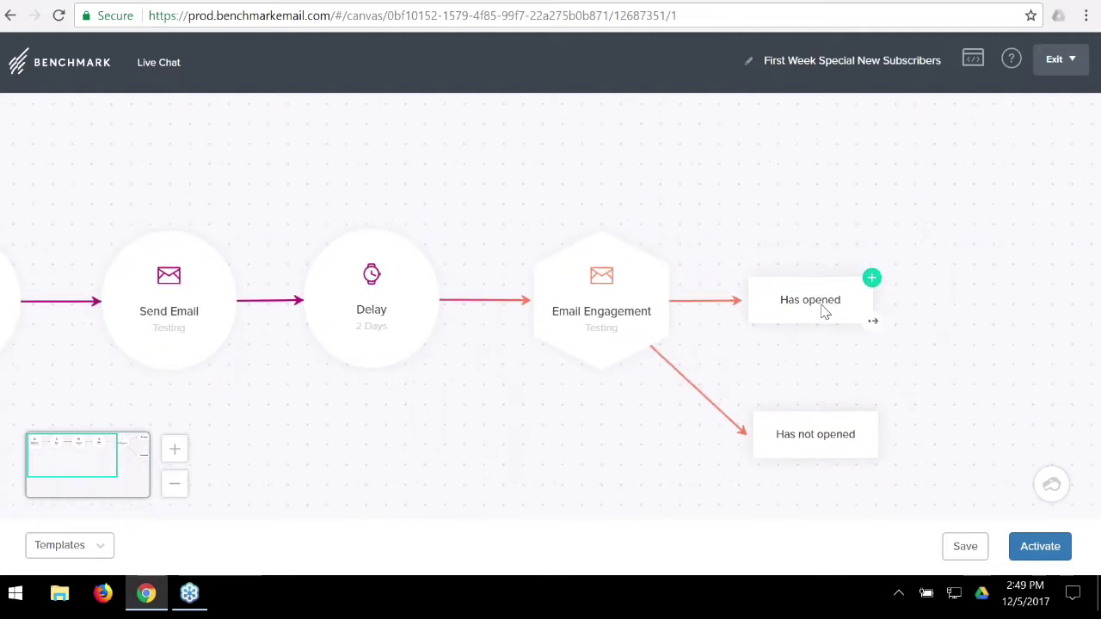
{"action": "mouse_move", "coordinate": [819, 456]}
{"action": "left_click_drag", "start_coordinate": [820, 456], "coordinate": [598, 486]}
{"action": "left_click", "coordinate": [174, 484]}
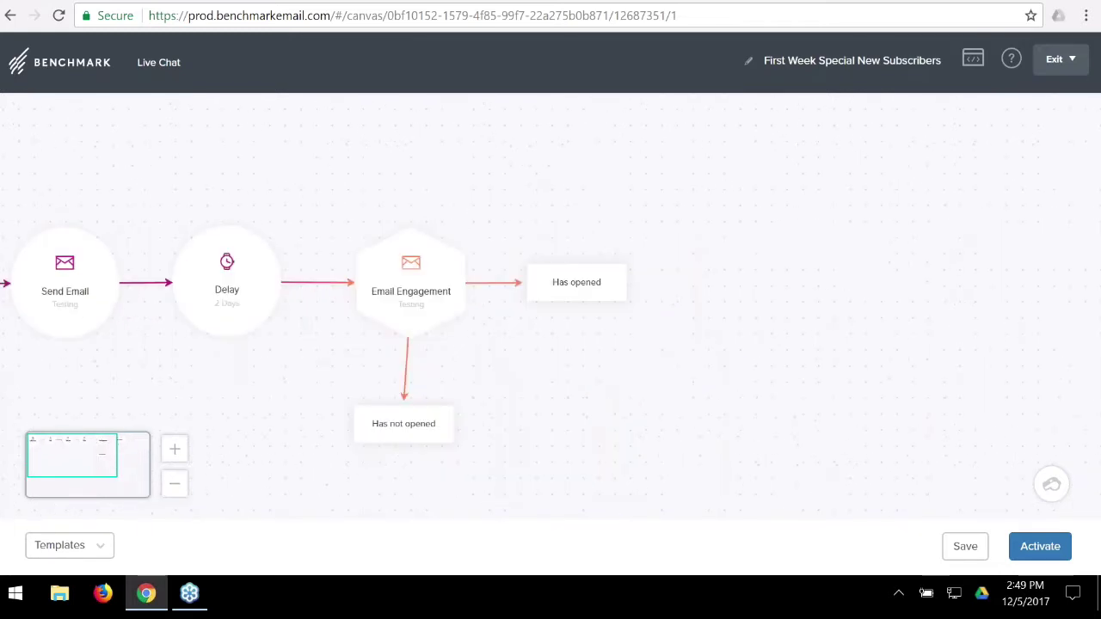
{"action": "left_click_drag", "start_coordinate": [173, 371], "coordinate": [476, 345]}
{"action": "mouse_move", "coordinate": [689, 403]}
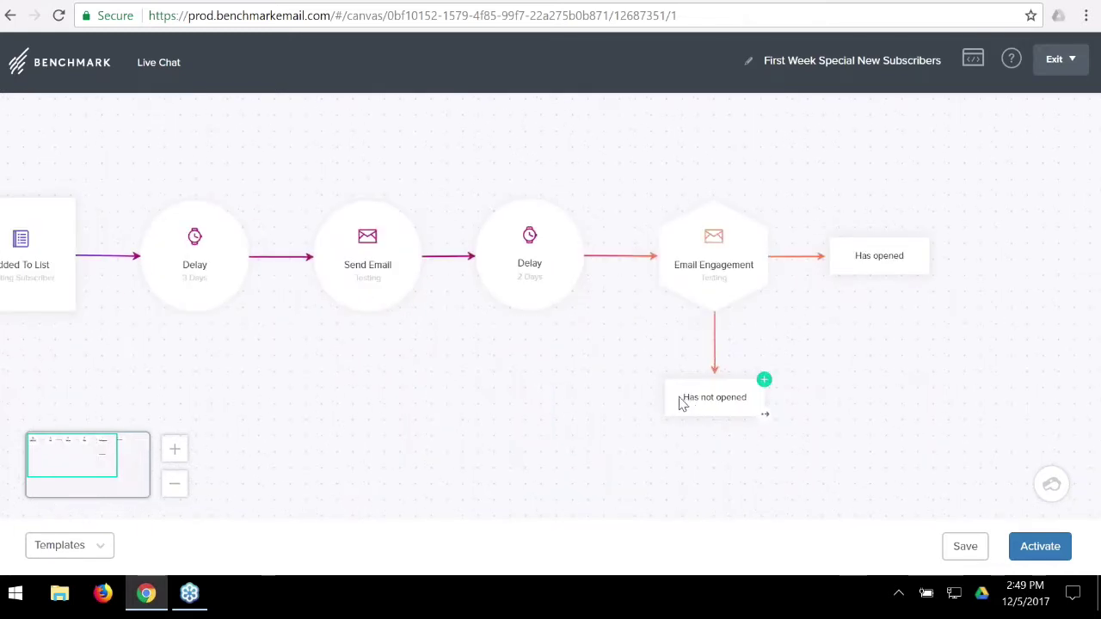
Review the whole automation flow from the Added To List trigger to the Has opened and Has not opened branches.
{"action": "left_click_drag", "start_coordinate": [26, 344], "coordinate": [118, 342]}
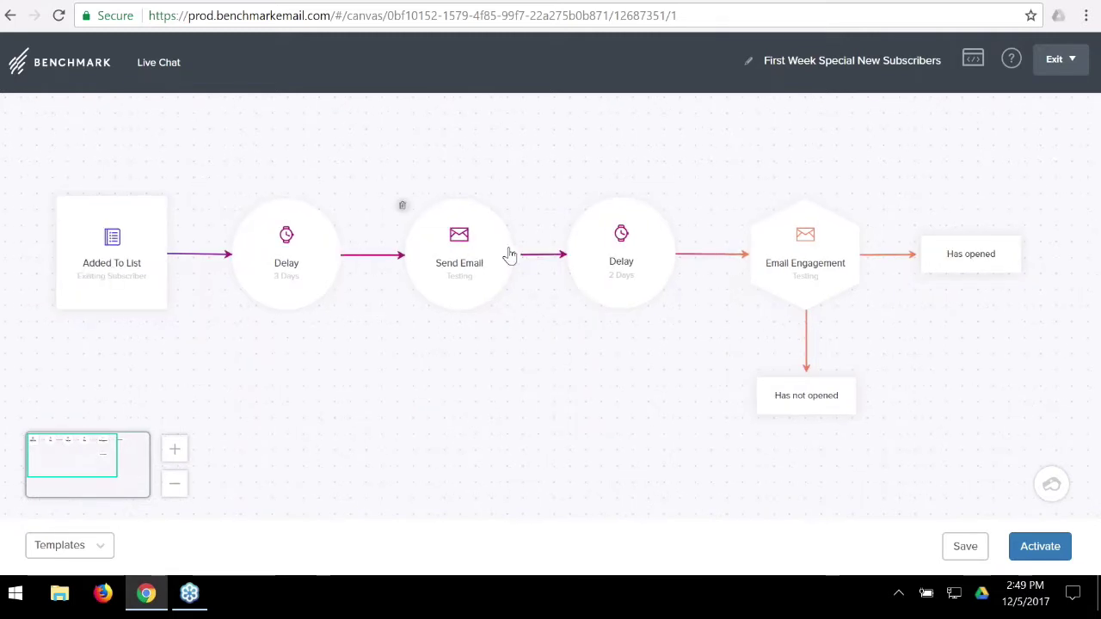
{"action": "left_click_drag", "start_coordinate": [585, 359], "coordinate": [578, 362]}
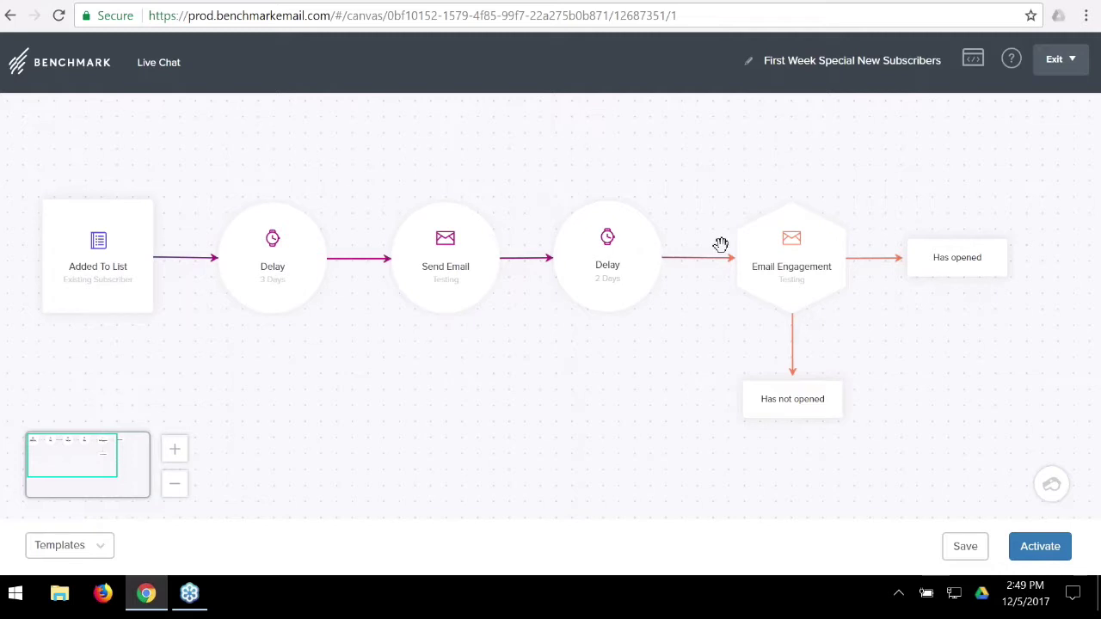
{"action": "mouse_move", "coordinate": [1007, 274]}
{"action": "left_click_drag", "start_coordinate": [641, 392], "coordinate": [590, 330]}
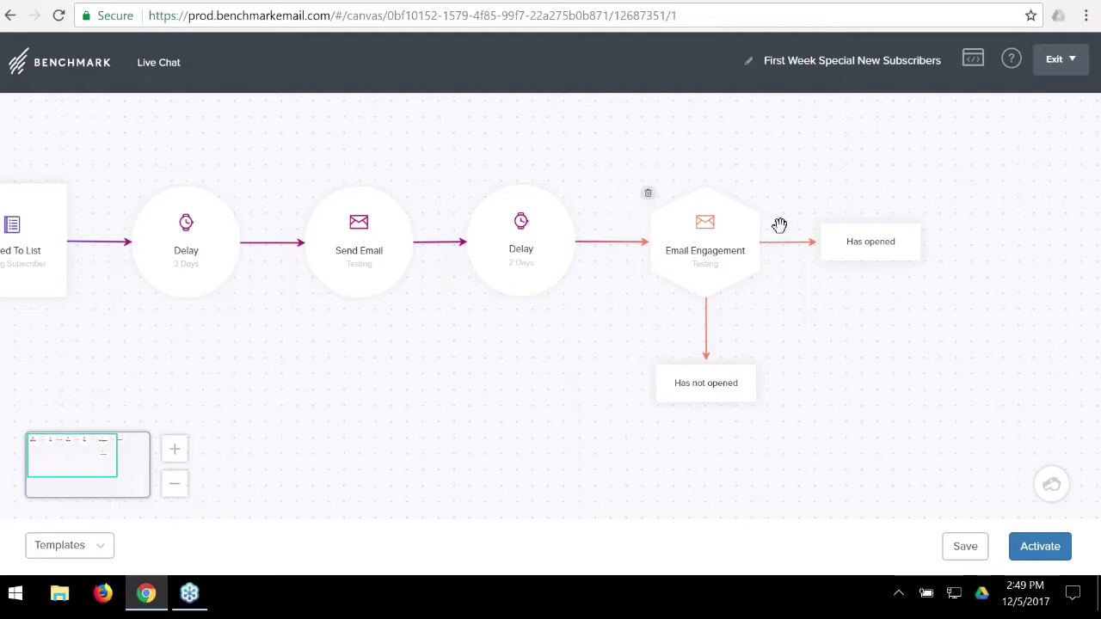
{"action": "mouse_move", "coordinate": [920, 258]}
{"action": "mouse_move", "coordinate": [756, 399]}
{"action": "left_click_drag", "start_coordinate": [568, 433], "coordinate": [564, 435]}
{"action": "left_click_drag", "start_coordinate": [737, 253], "coordinate": [697, 255]}
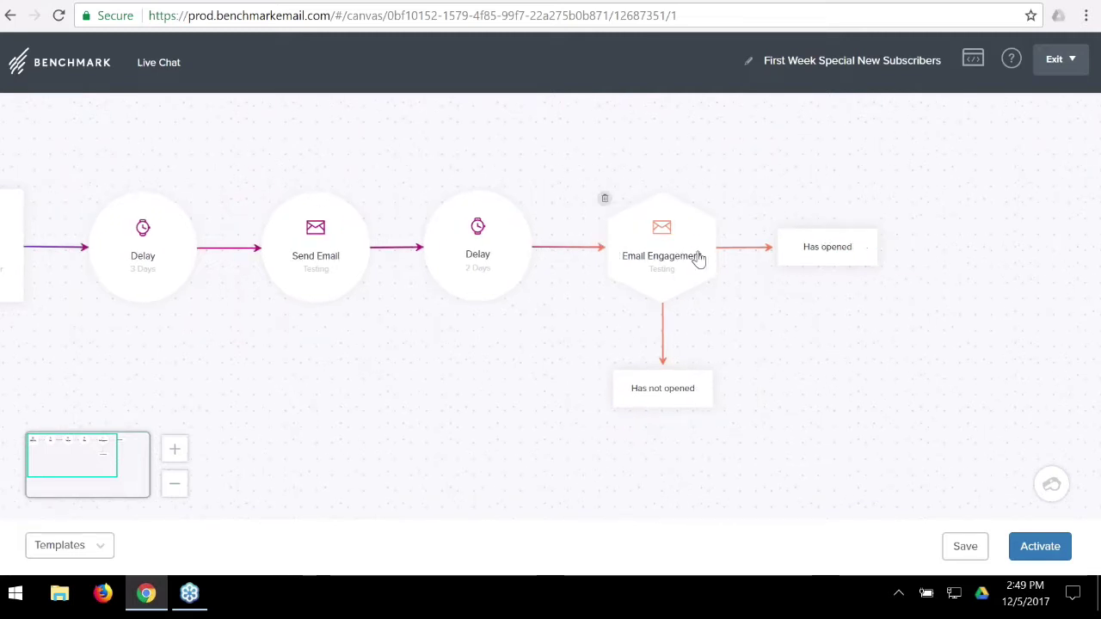
{"action": "mouse_move", "coordinate": [713, 405]}
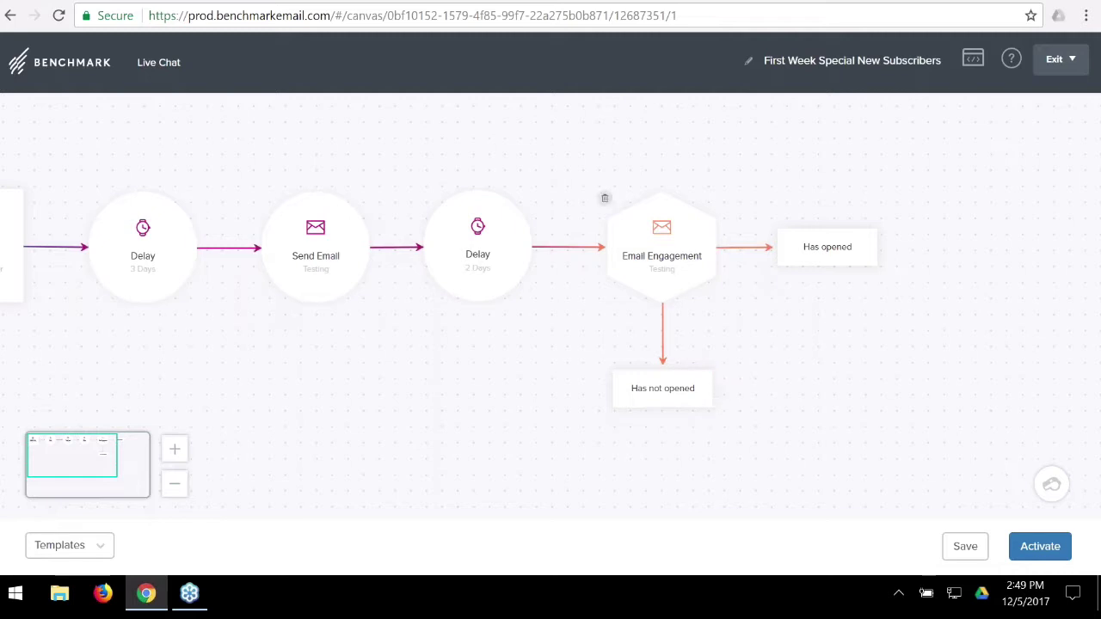
{"action": "left_click_drag", "start_coordinate": [645, 388], "coordinate": [648, 390]}
{"action": "left_click_drag", "start_coordinate": [527, 381], "coordinate": [582, 386]}
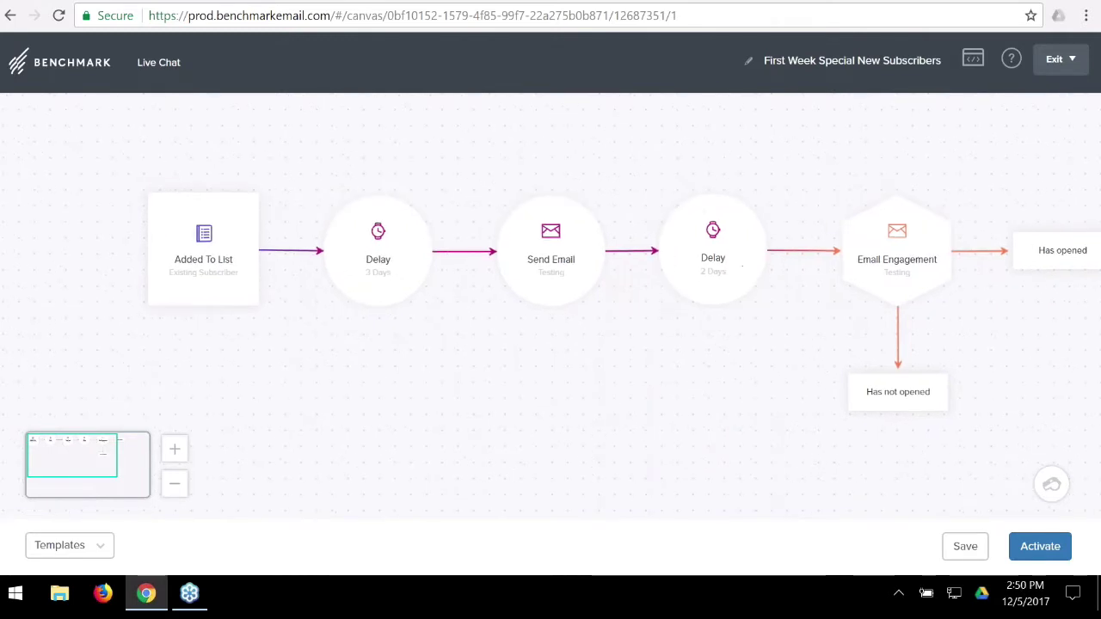
{"action": "left_click_drag", "start_coordinate": [744, 407], "coordinate": [774, 432]}
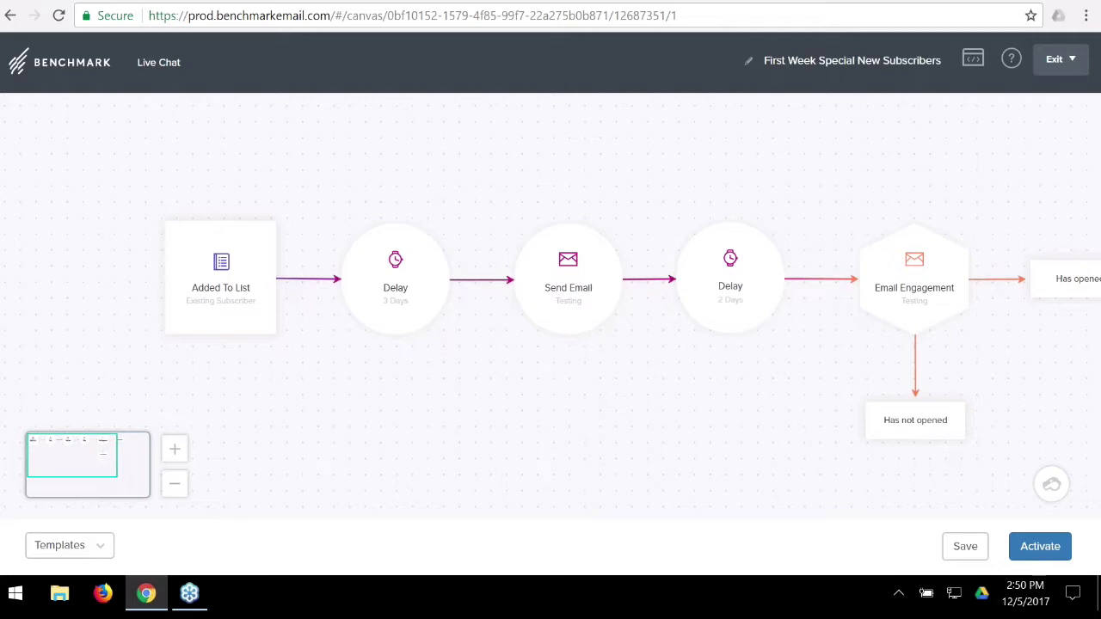
{"action": "left_click_drag", "start_coordinate": [742, 425], "coordinate": [745, 386]}
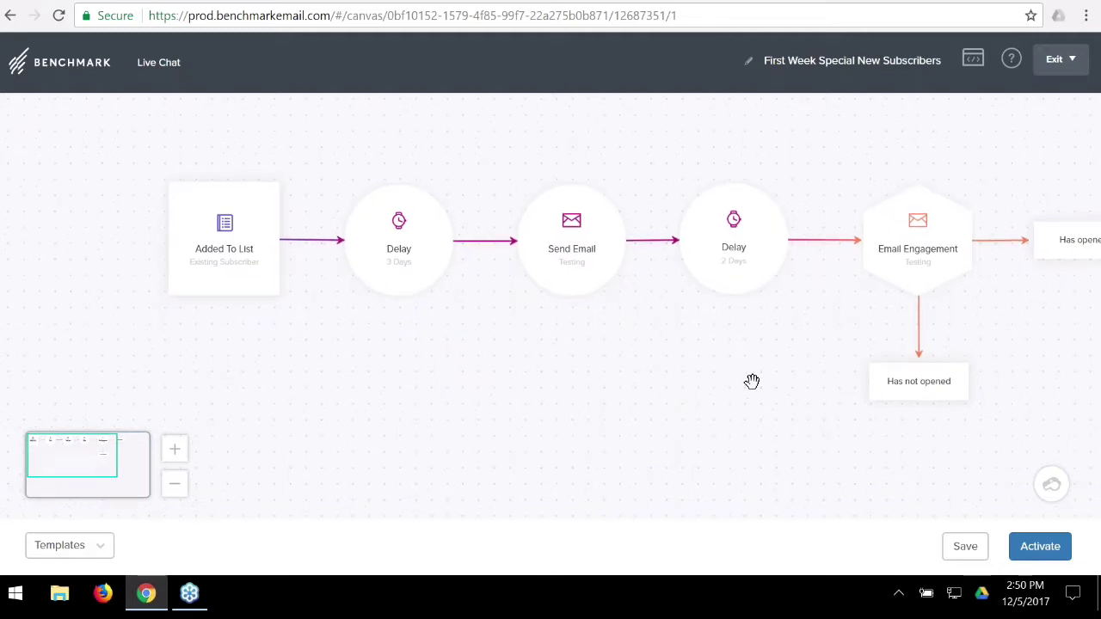
Delete the 2-day delay and connect the Send Email action directly to the Email Engagement condition.
{"action": "left_click", "coordinate": [677, 193]}
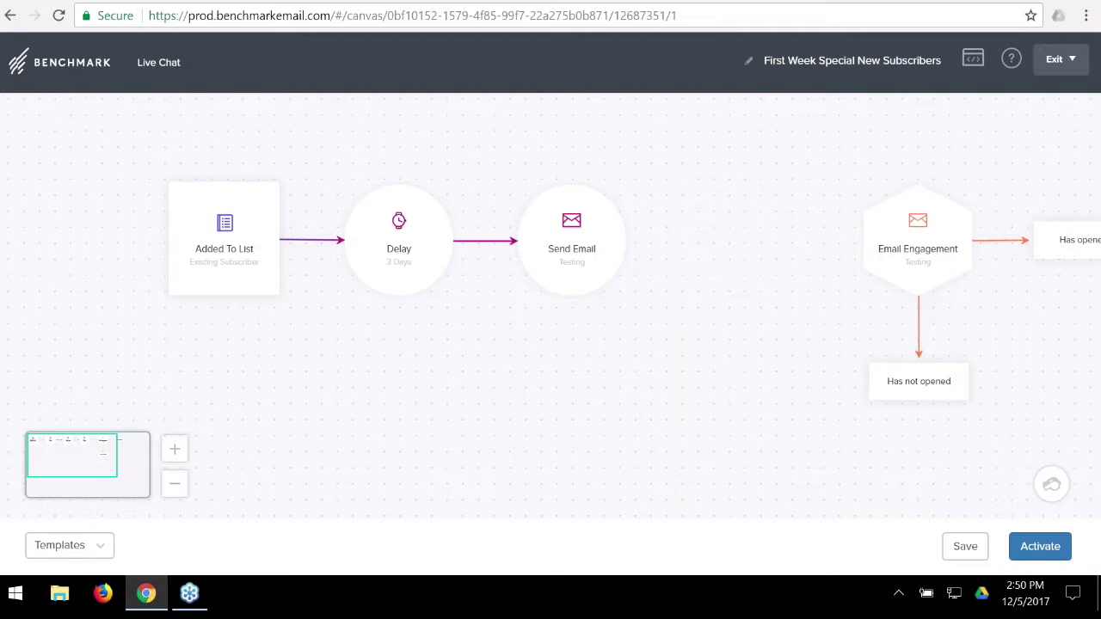
{"action": "left_click_drag", "start_coordinate": [629, 246], "coordinate": [959, 253]}
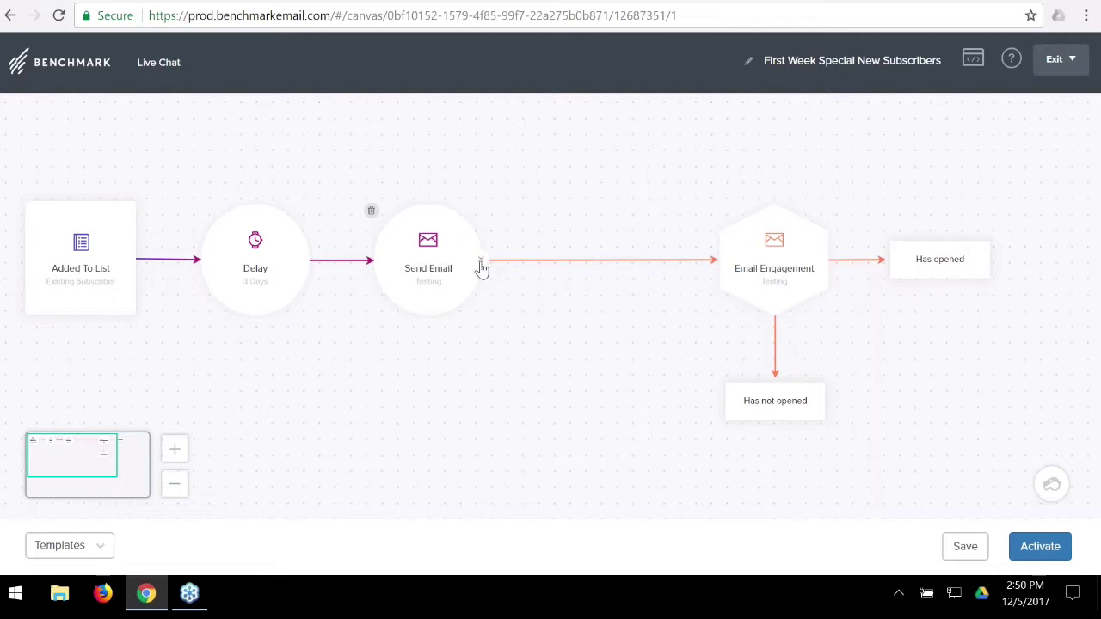
Replace the direct link between Send Email and Email Engagement with a 2-day delay connected to both.
{"action": "left_click", "coordinate": [481, 259]}
{"action": "left_click", "coordinate": [484, 232]}
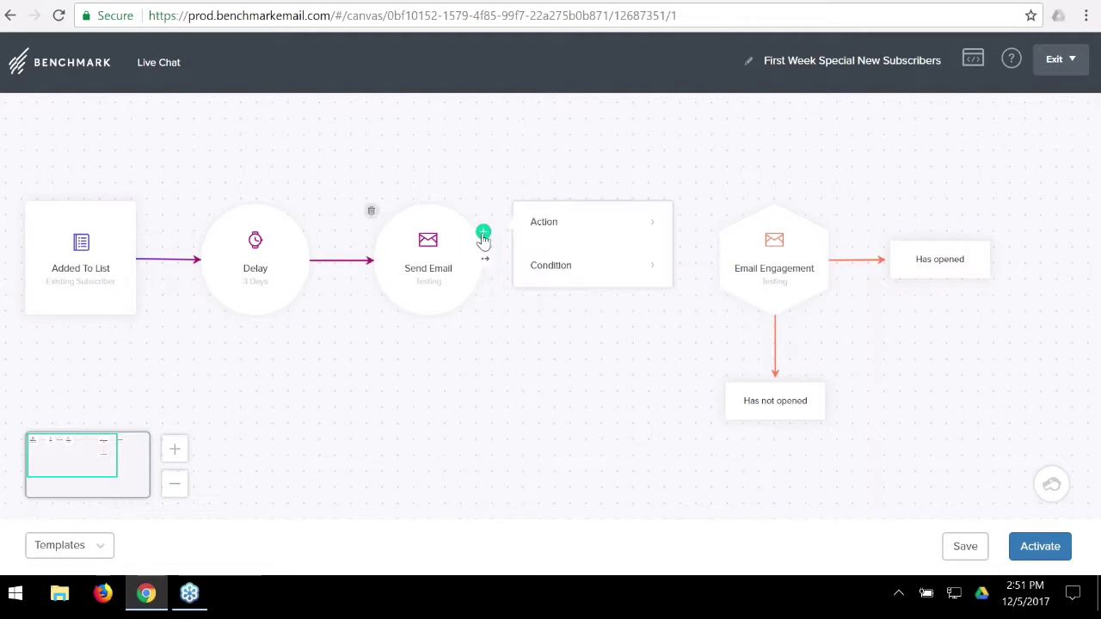
{"action": "left_click", "coordinate": [566, 227]}
{"action": "left_click", "coordinate": [584, 261]}
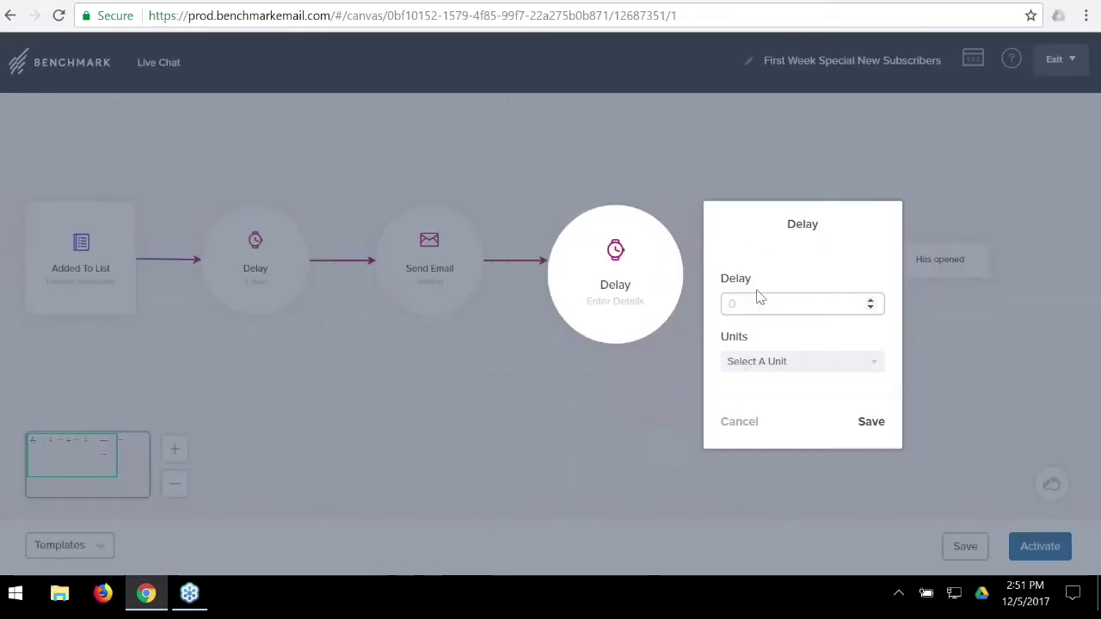
{"action": "left_click", "coordinate": [830, 362]}
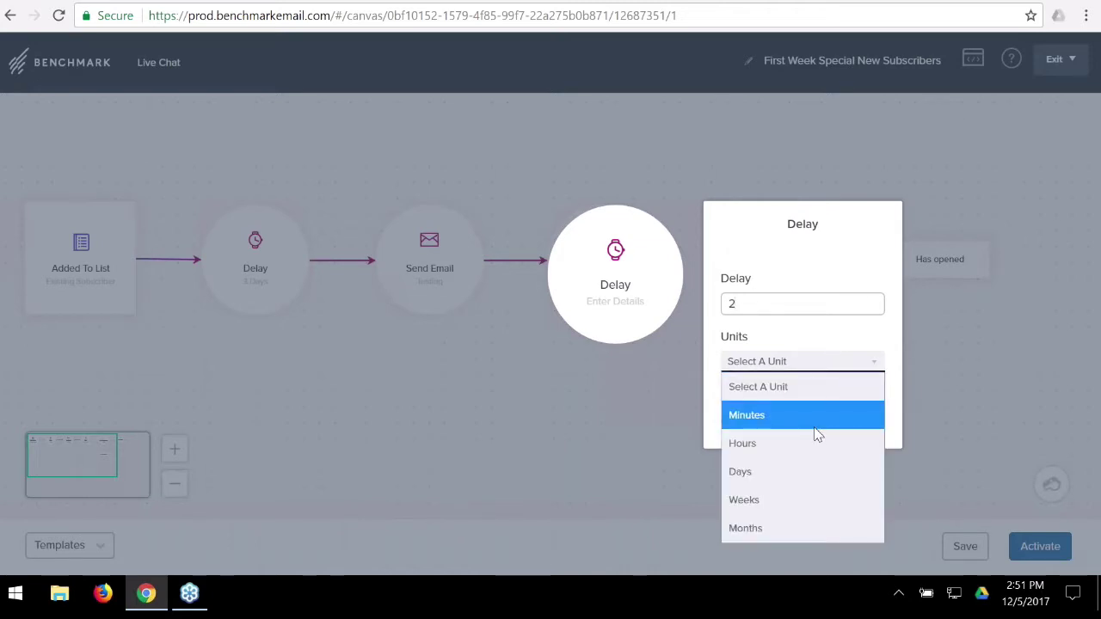
{"action": "left_click", "coordinate": [826, 462]}
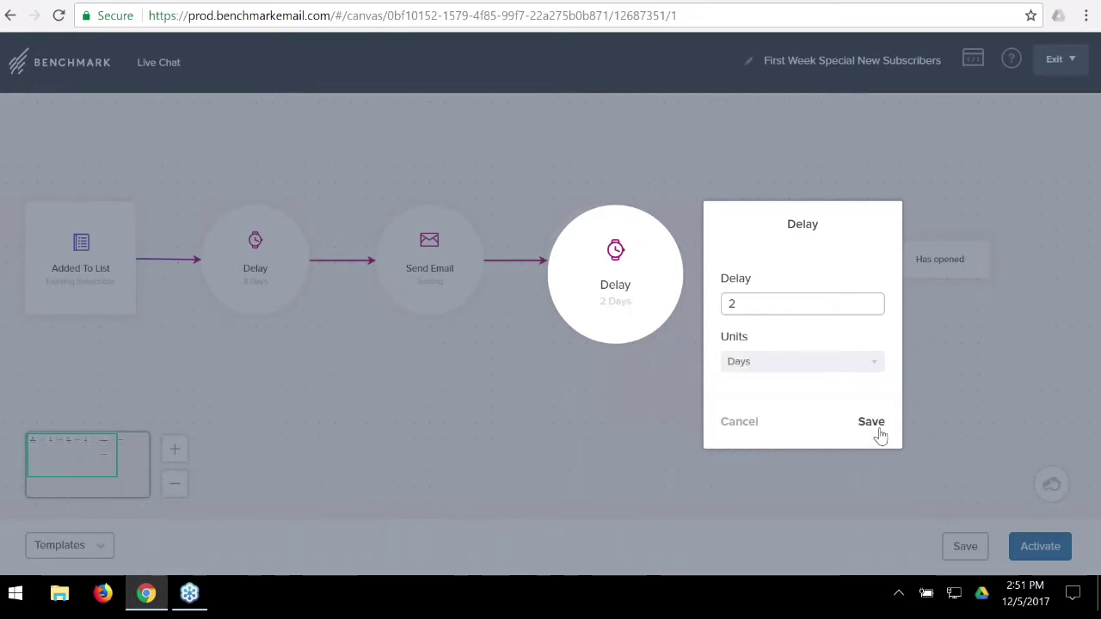
{"action": "left_click", "coordinate": [872, 422]}
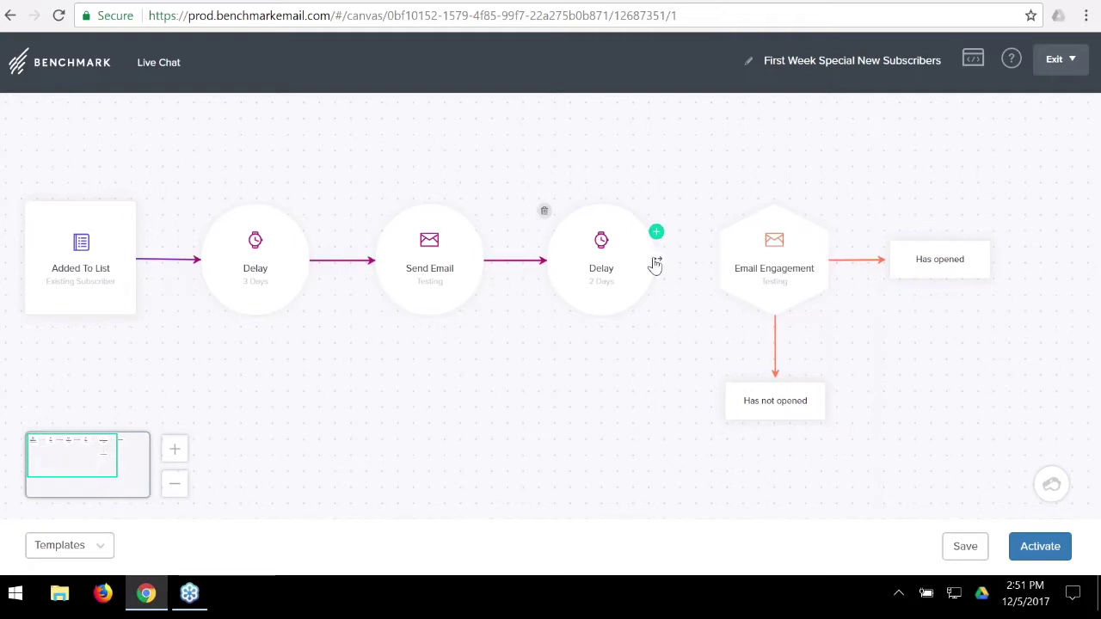
{"action": "left_click_drag", "start_coordinate": [654, 266], "coordinate": [804, 270]}
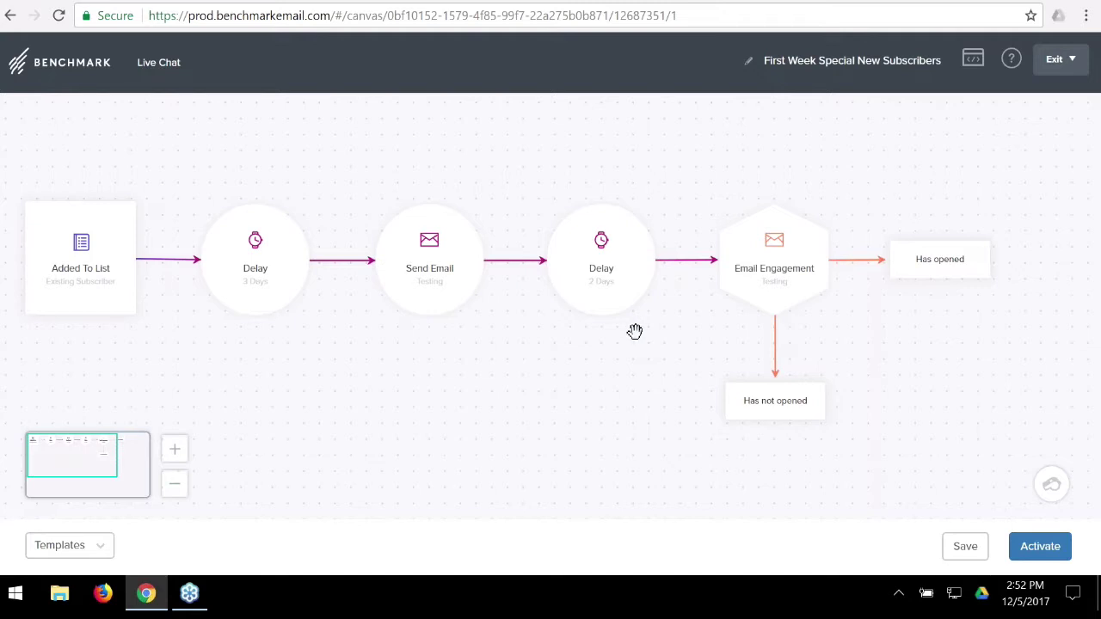
Change the email name in the Send Email action's details to Promotional Email and save the email options.
{"action": "mouse_move", "coordinate": [654, 305]}
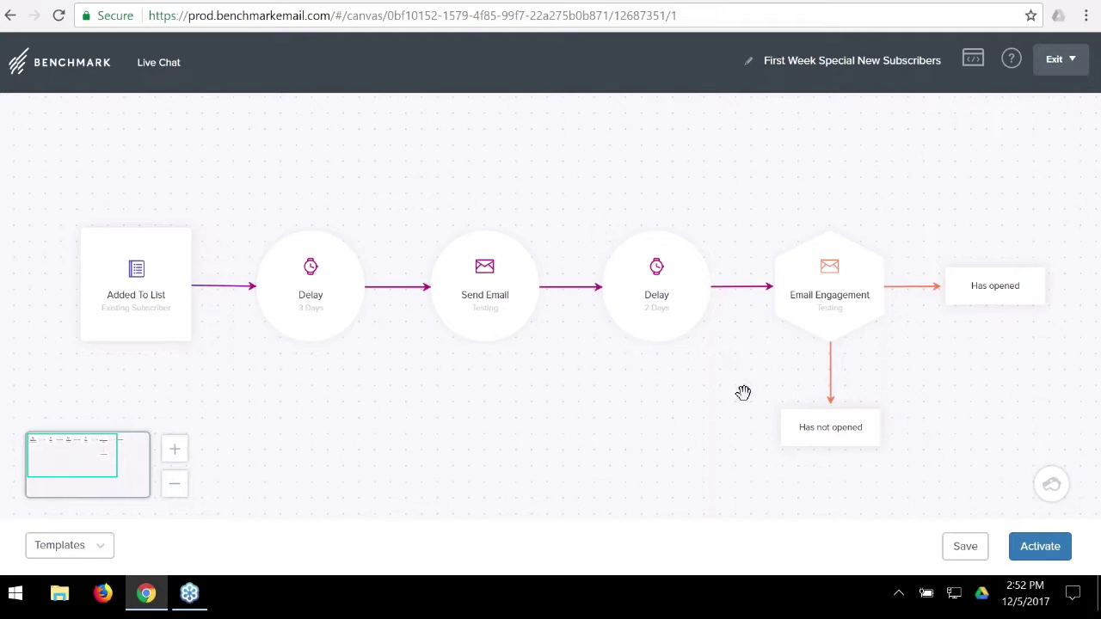
{"action": "left_click_drag", "start_coordinate": [706, 399], "coordinate": [693, 404]}
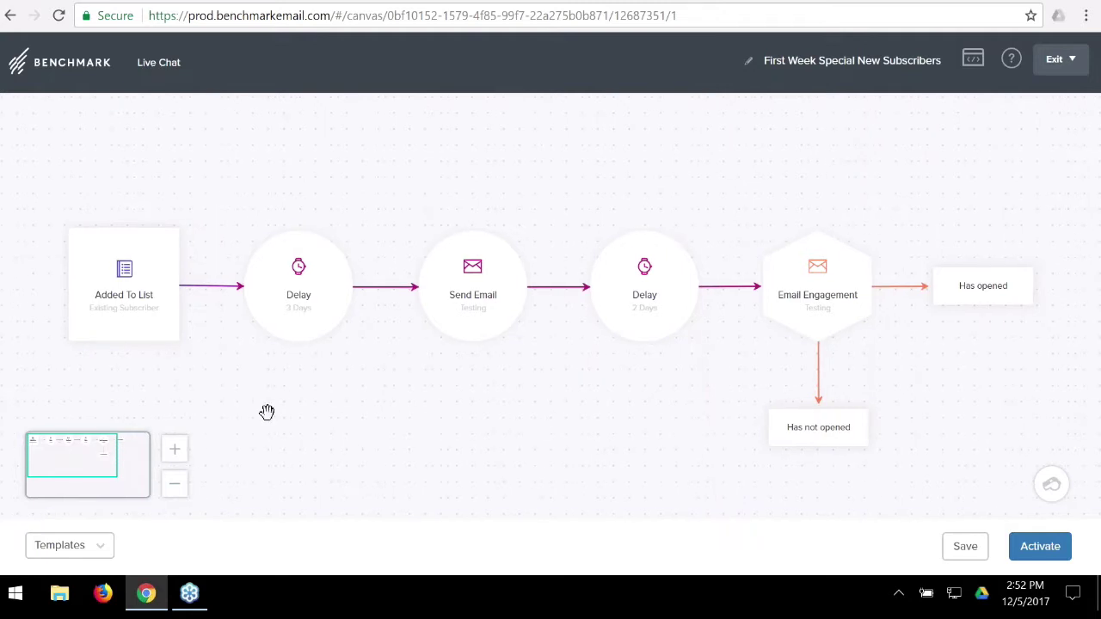
{"action": "mouse_move", "coordinate": [443, 300]}
{"action": "left_click", "coordinate": [460, 303]}
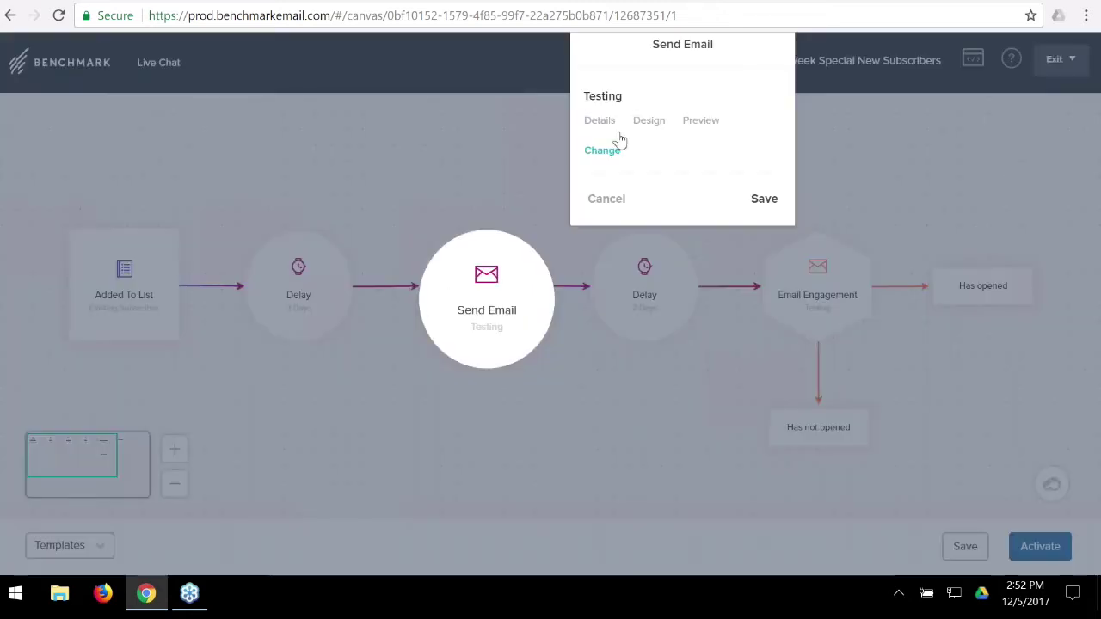
{"action": "left_click", "coordinate": [602, 125]}
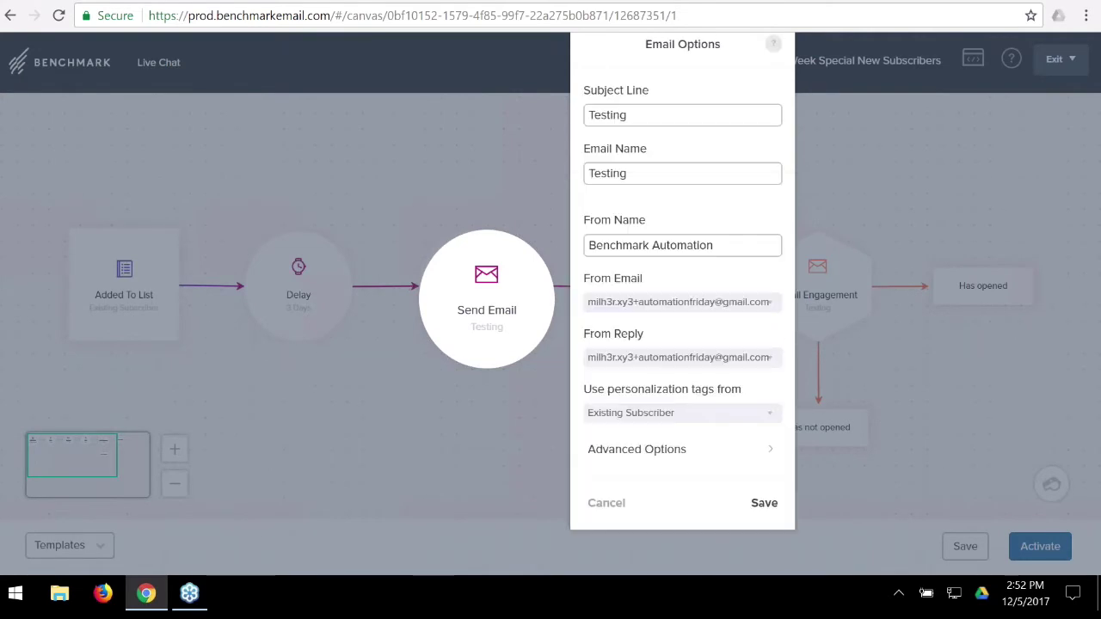
{"action": "double_click", "coordinate": [649, 114]}
{"action": "double_click", "coordinate": [647, 173]}
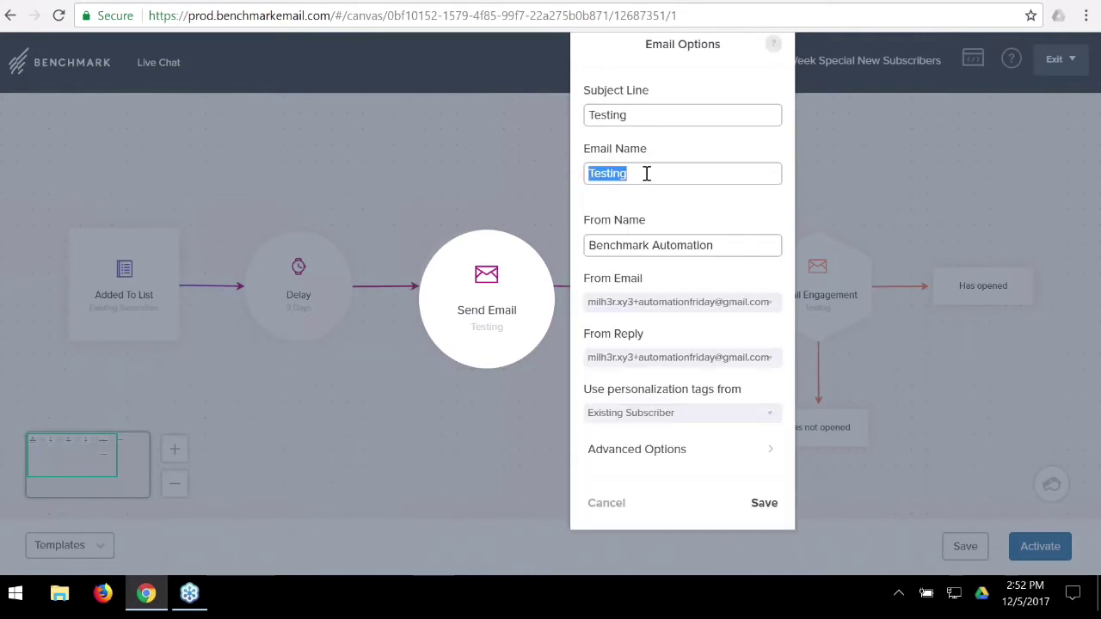
{"action": "type", "text": "Promotiona"}
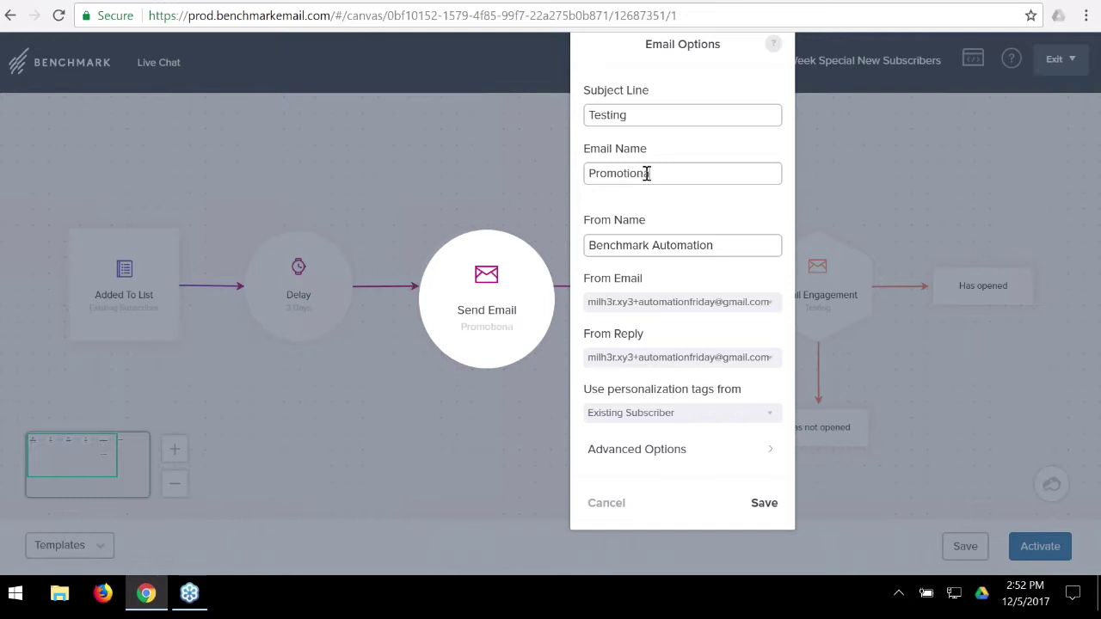
{"action": "type", "text": "l Email"}
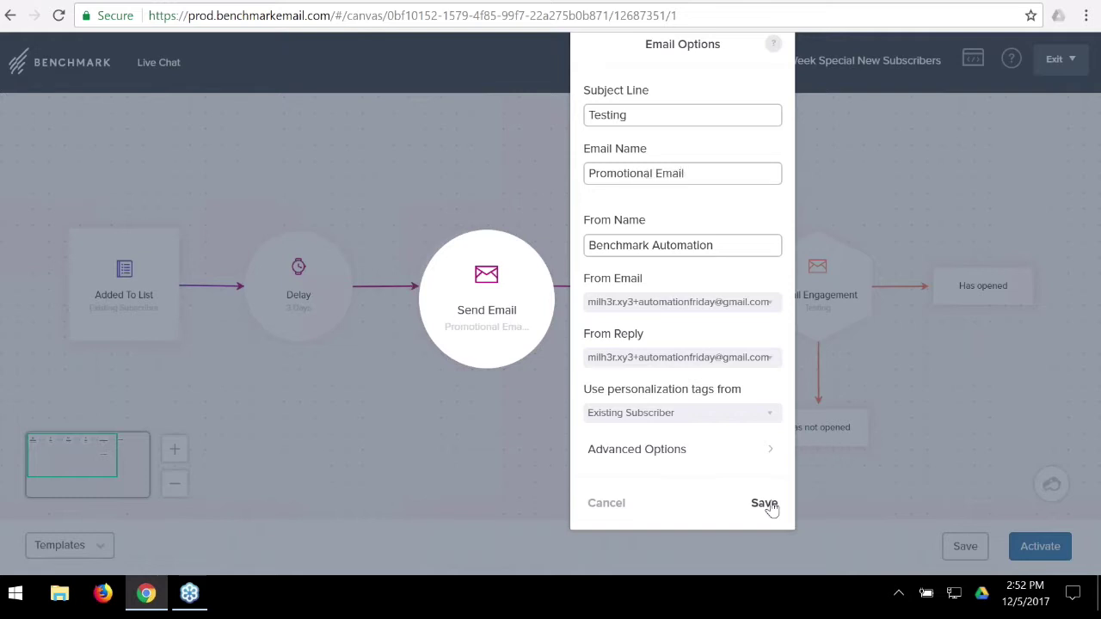
{"action": "left_click", "coordinate": [768, 505]}
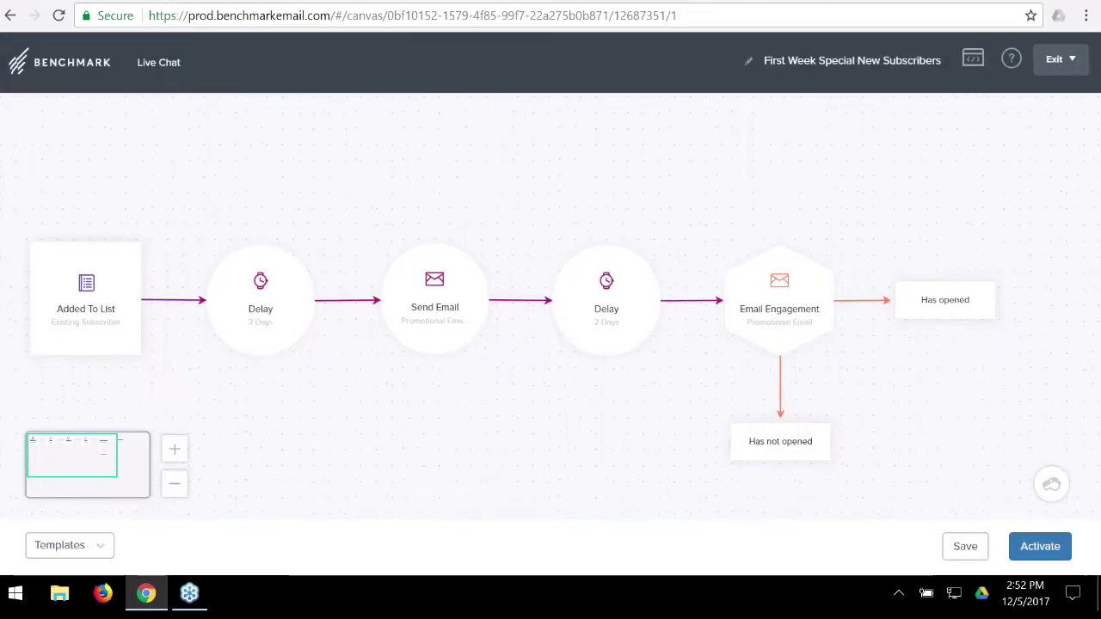
Set the email name in the Send Email action's details to First Week Special and save the email options.
{"action": "left_click", "coordinate": [438, 315]}
{"action": "left_click", "coordinate": [567, 131]}
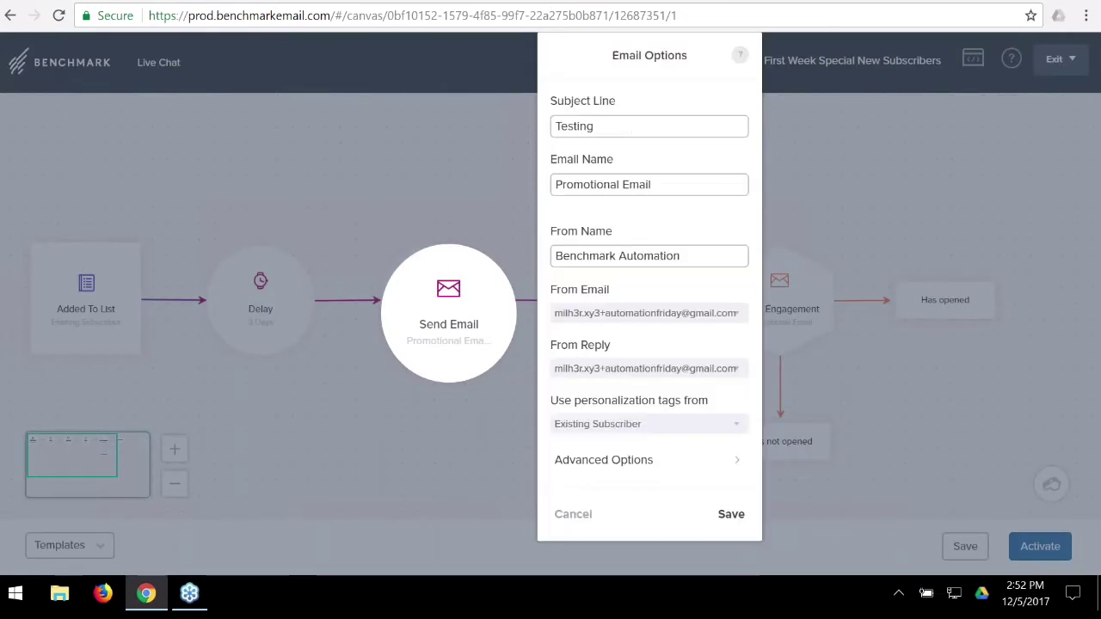
{"action": "triple_click", "coordinate": [663, 184]}
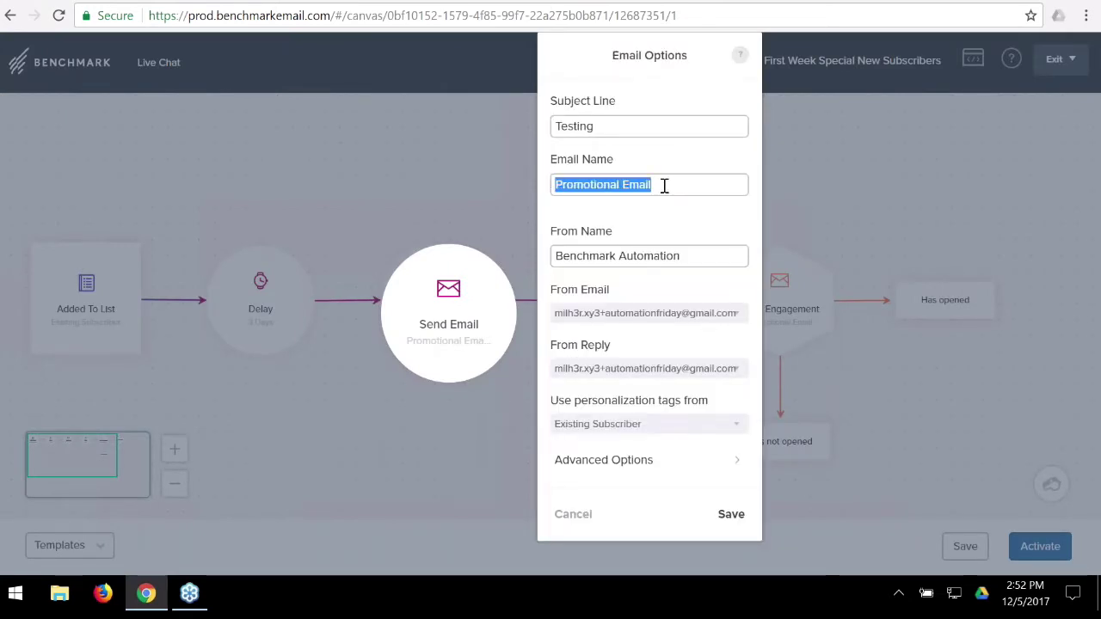
{"action": "type", "text": "First Week Special"}
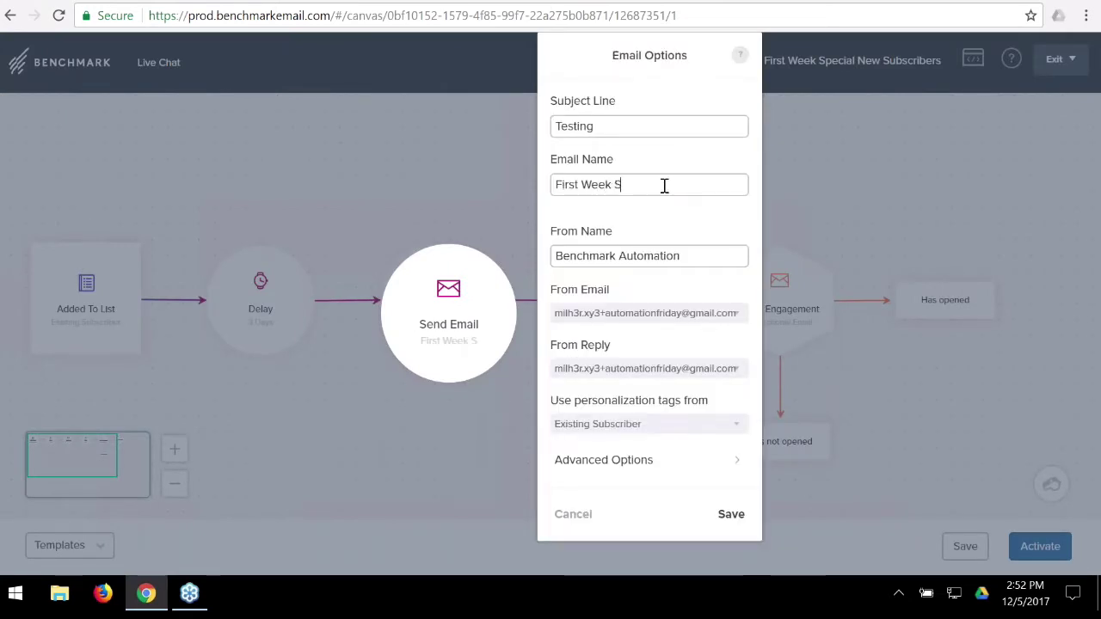
{"action": "left_click", "coordinate": [728, 514]}
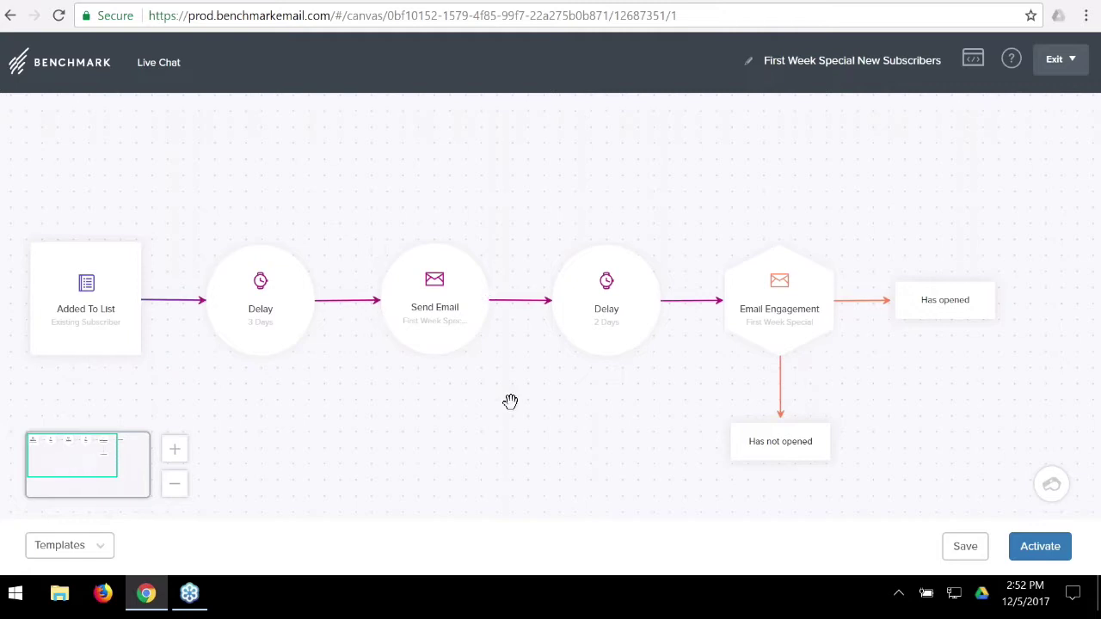
Attach an Add To List action to the Has opened branch and open its list selection.
{"action": "left_click_drag", "start_coordinate": [511, 401], "coordinate": [426, 387]}
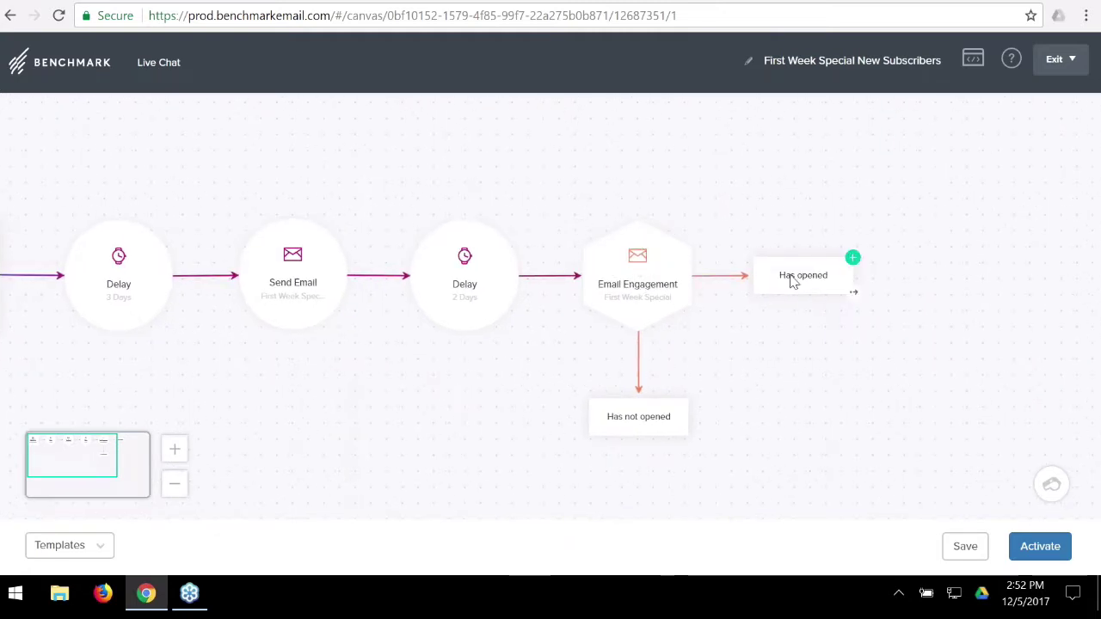
{"action": "mouse_move", "coordinate": [647, 419]}
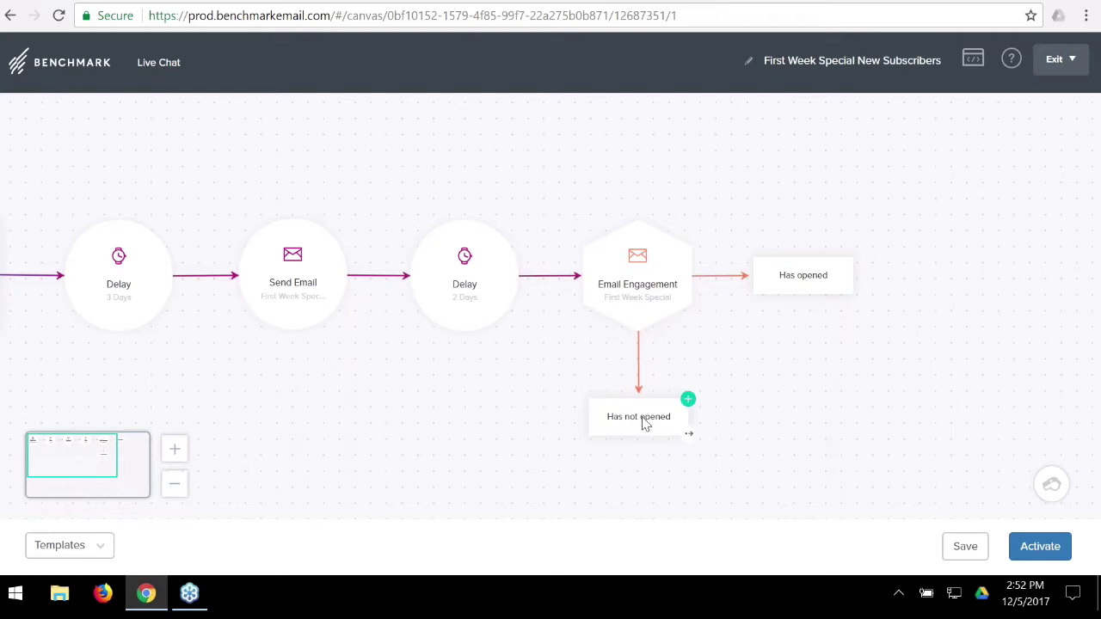
{"action": "left_click_drag", "start_coordinate": [831, 388], "coordinate": [765, 348]}
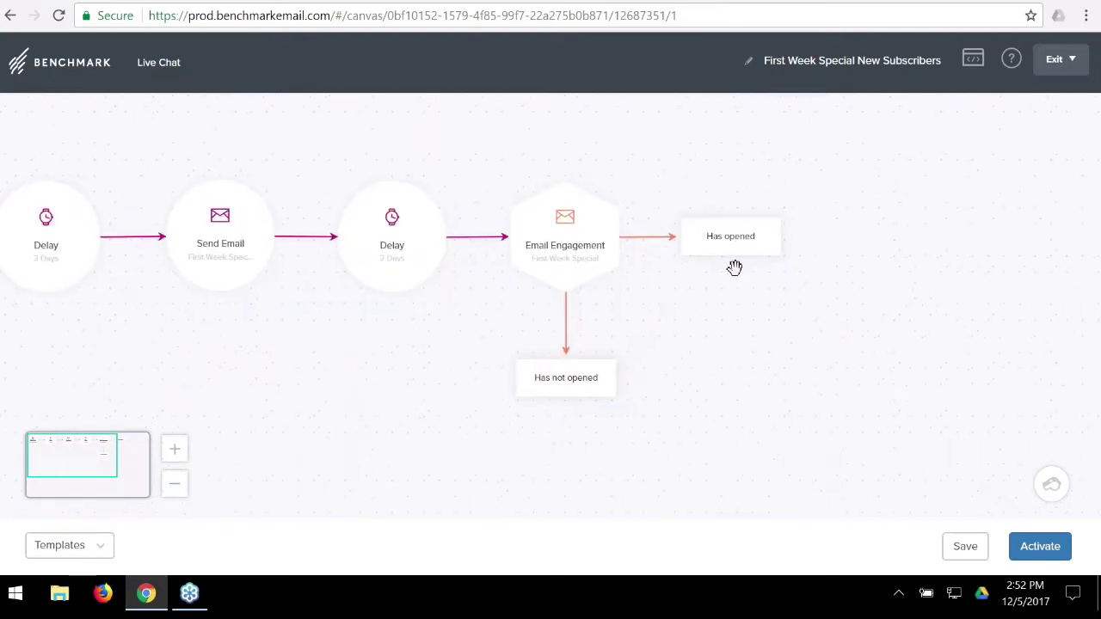
{"action": "mouse_move", "coordinate": [760, 251]}
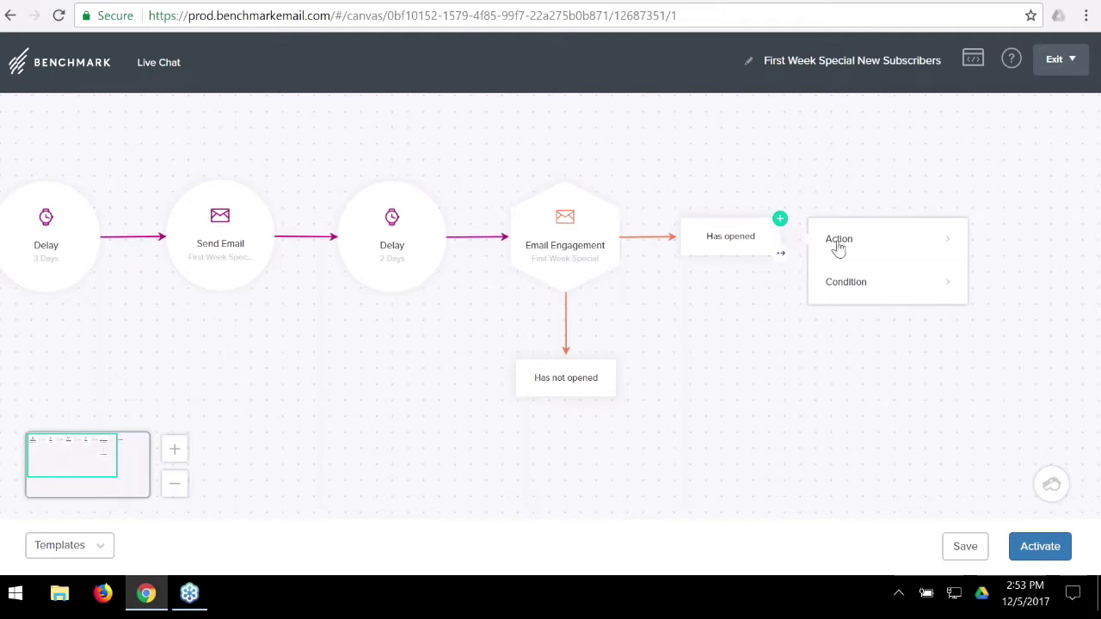
{"action": "left_click", "coordinate": [876, 239]}
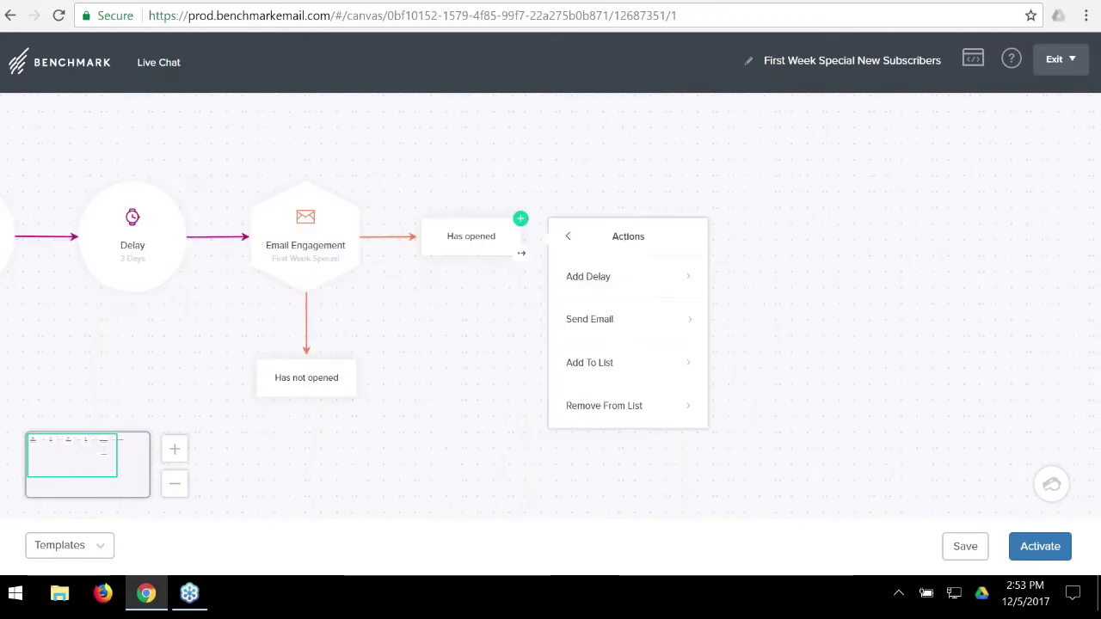
{"action": "left_click", "coordinate": [625, 371]}
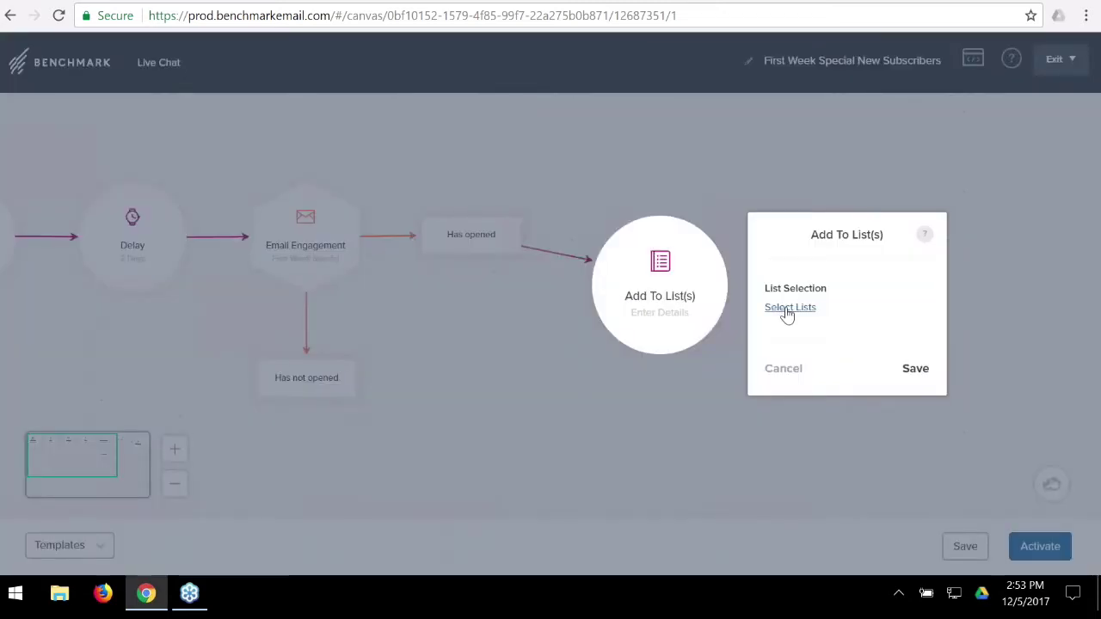
{"action": "left_click", "coordinate": [788, 308]}
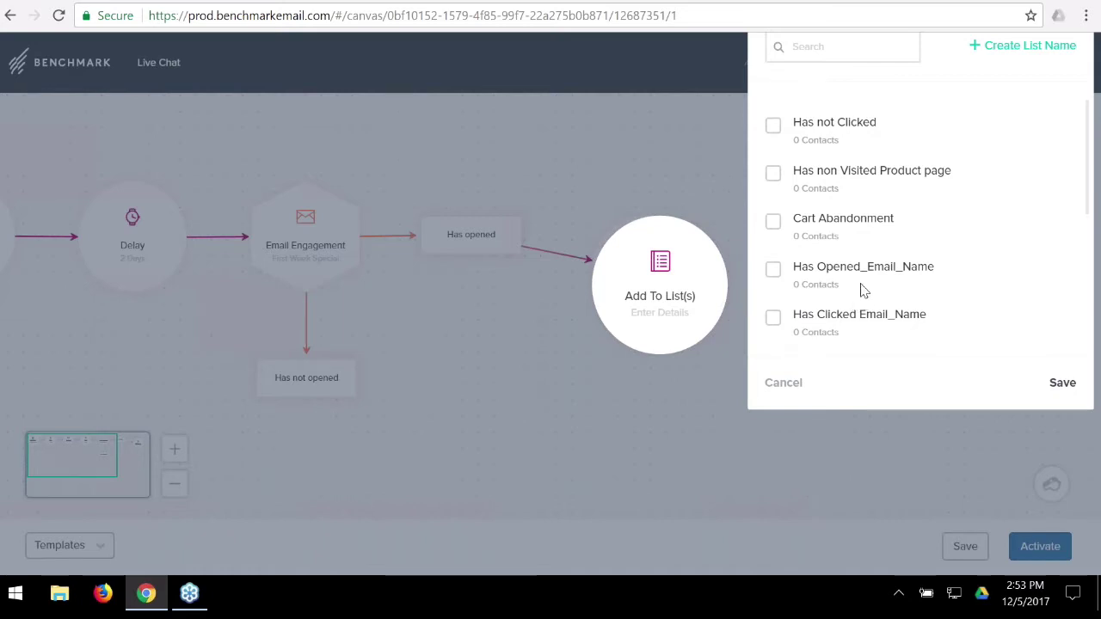
Search the existing lists for "wee" and clear the search.
{"action": "left_click", "coordinate": [832, 53]}
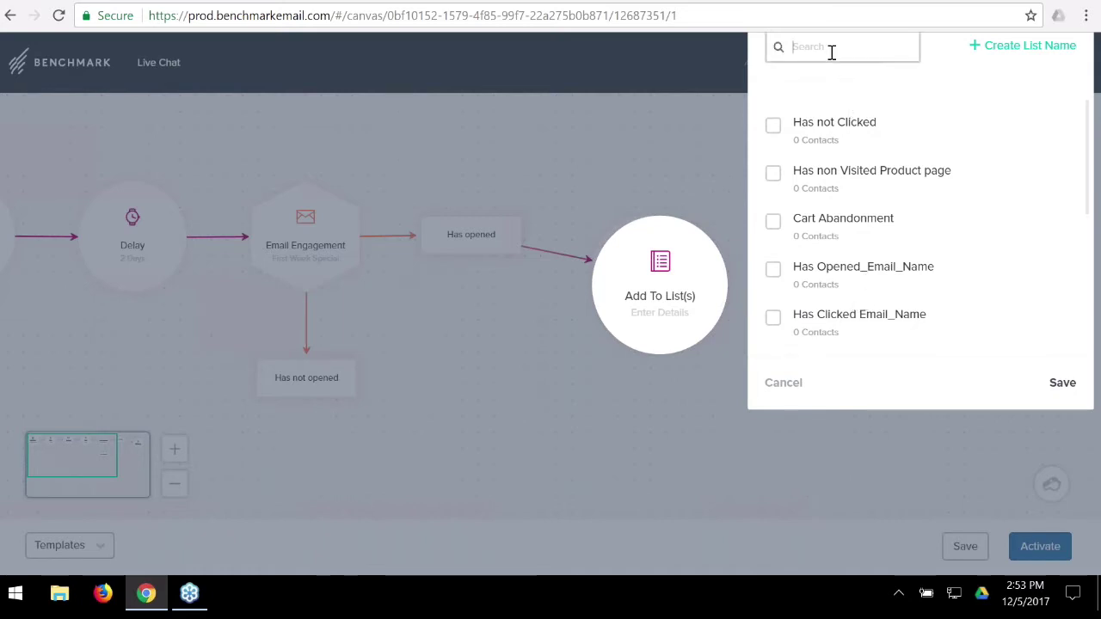
{"action": "type", "text": "wee"}
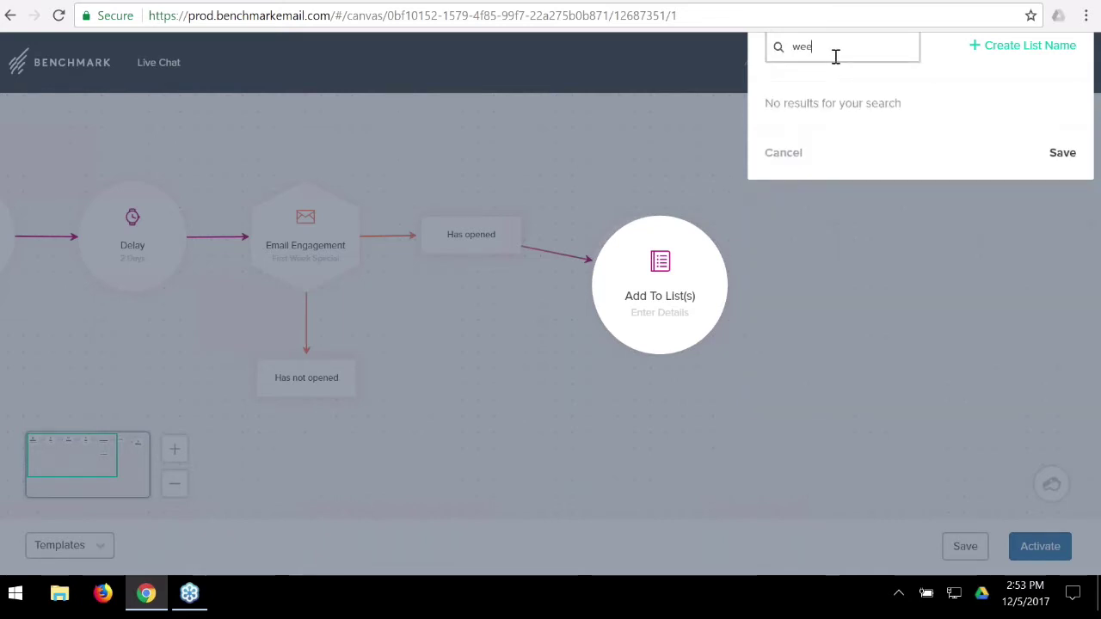
{"action": "double_click", "coordinate": [849, 51]}
{"action": "key", "text": "BackSpace"}
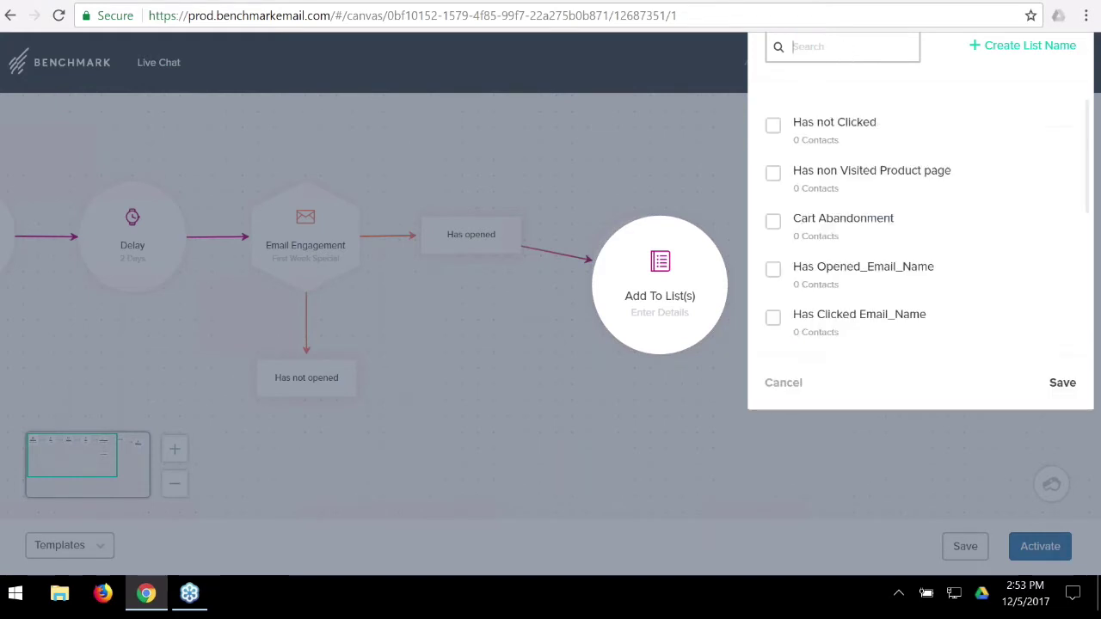
Create a new list named First_Week_Special_Opens and save it as the Add To List action's target.
{"action": "left_click", "coordinate": [1020, 47]}
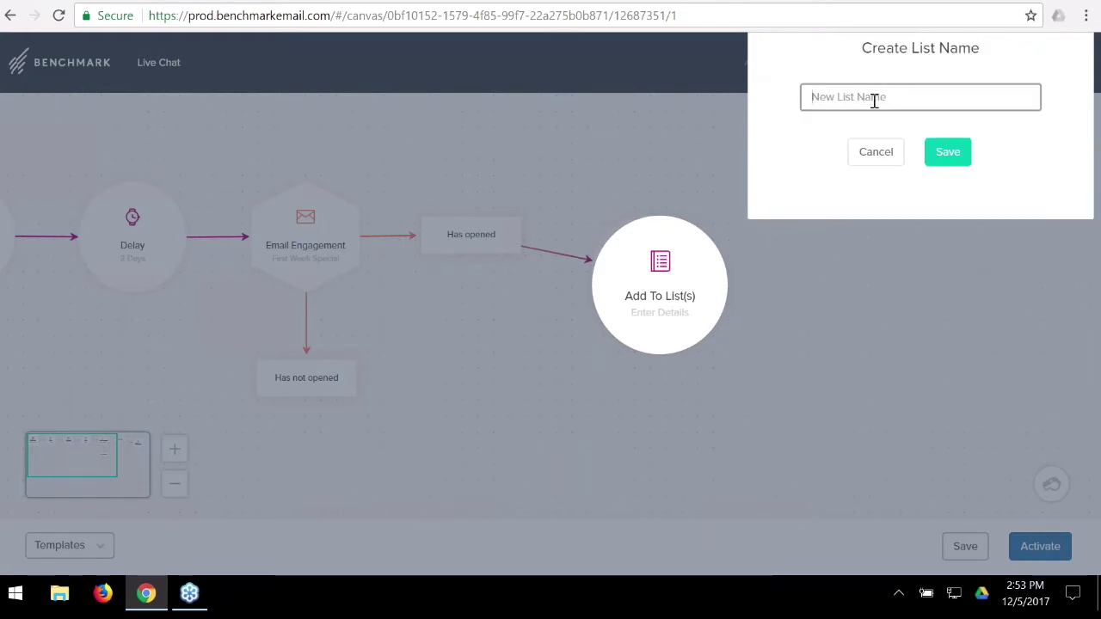
{"action": "type", "text": "First"}
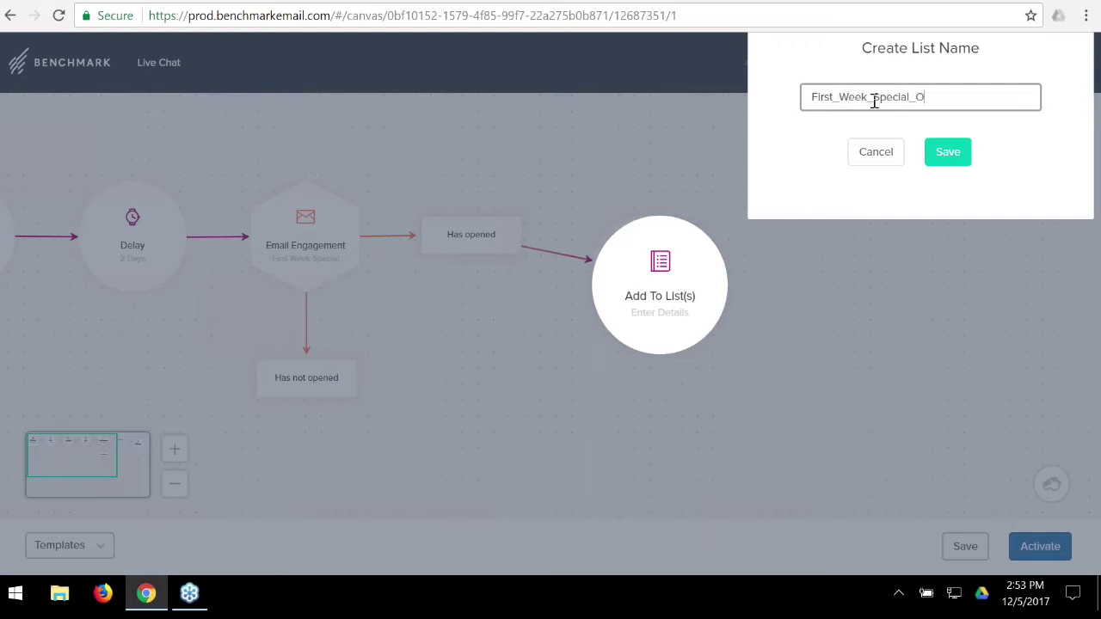
{"action": "left_click", "coordinate": [948, 151]}
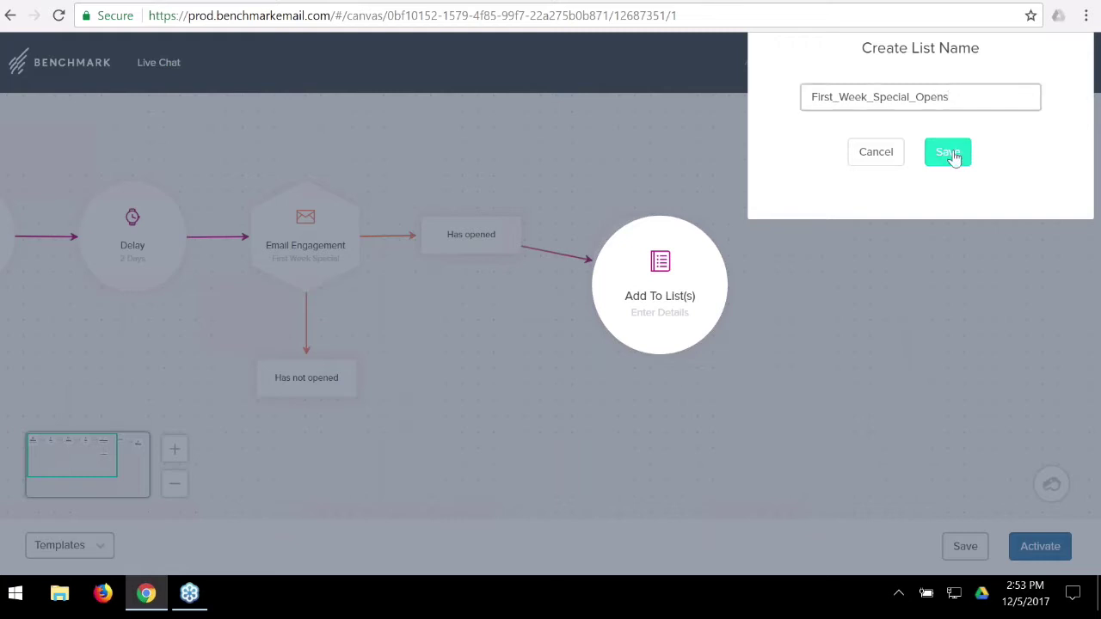
{"action": "left_click", "coordinate": [1064, 384]}
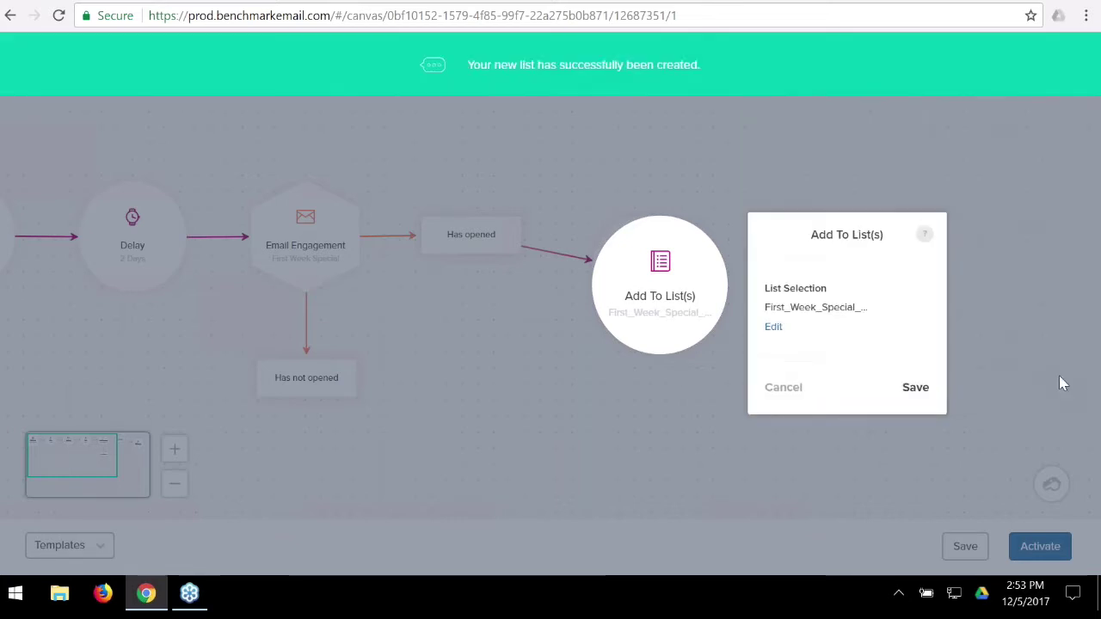
{"action": "left_click", "coordinate": [917, 387]}
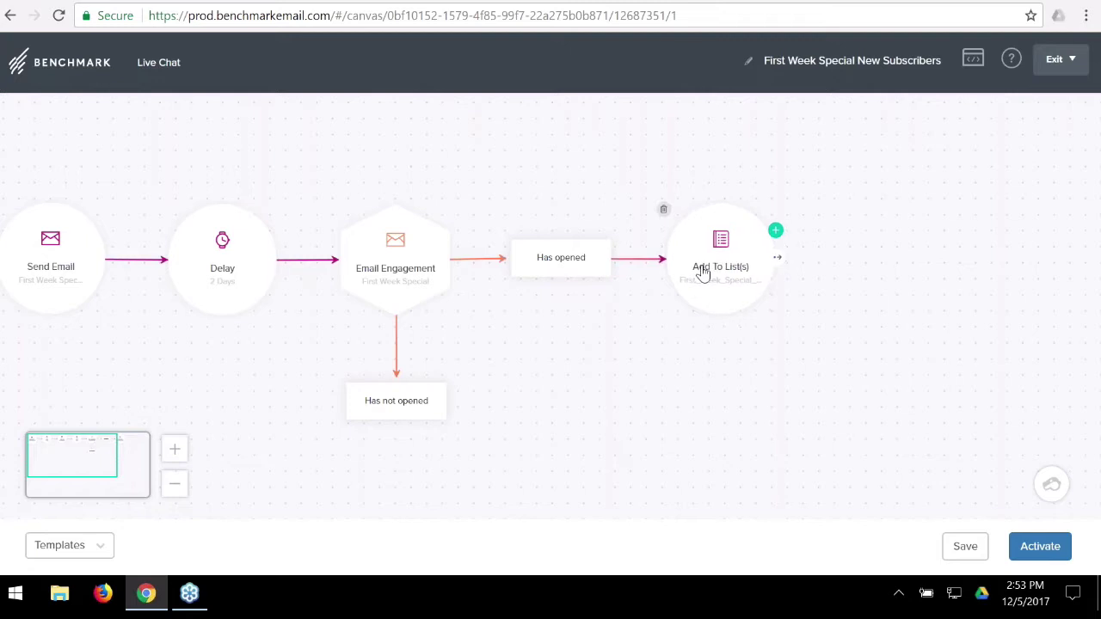
{"action": "left_click_drag", "start_coordinate": [611, 361], "coordinate": [683, 336]}
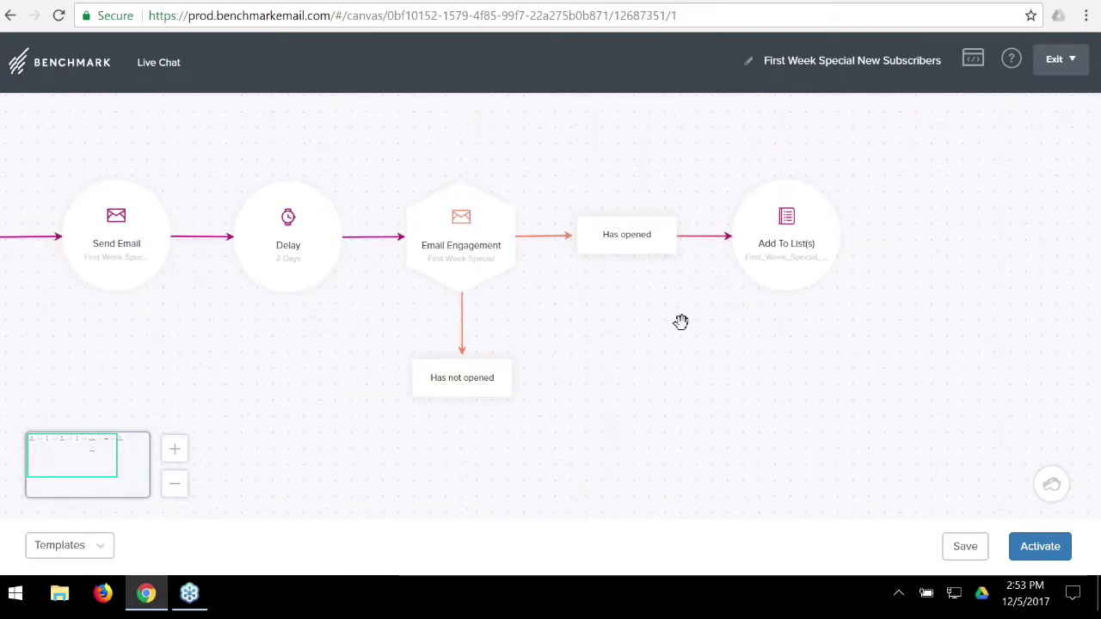
{"action": "left_click_drag", "start_coordinate": [680, 319], "coordinate": [941, 337]}
{"action": "left_click_drag", "start_coordinate": [462, 372], "coordinate": [582, 373]}
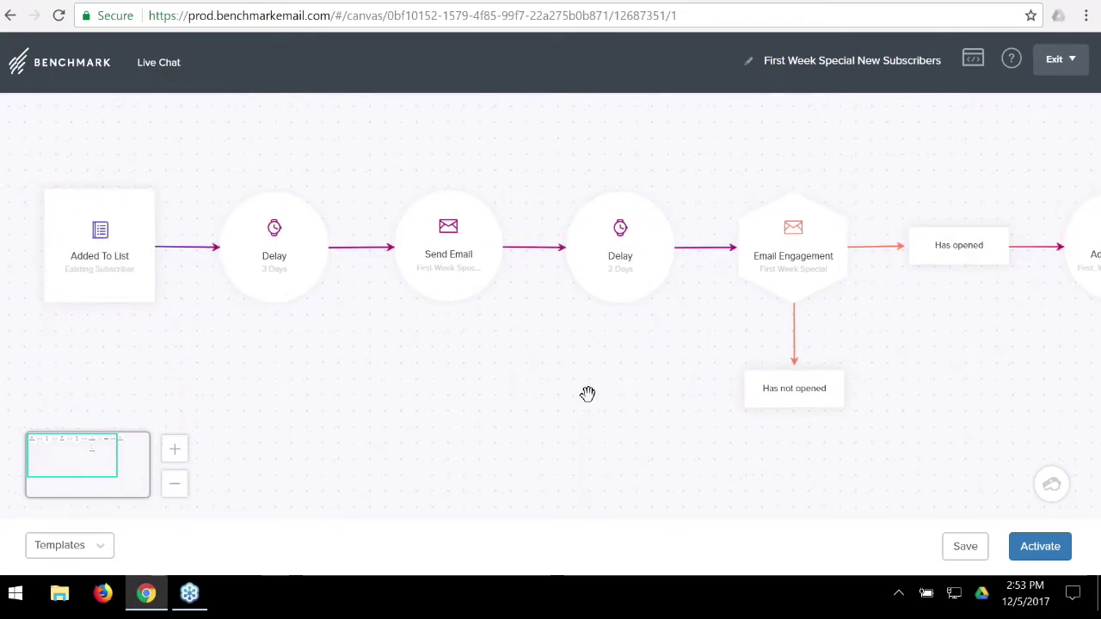
Review the whole automation flow from the Added To List trigger to the Add To List action on the Has opened branch.
{"action": "left_click_drag", "start_coordinate": [588, 393], "coordinate": [574, 391]}
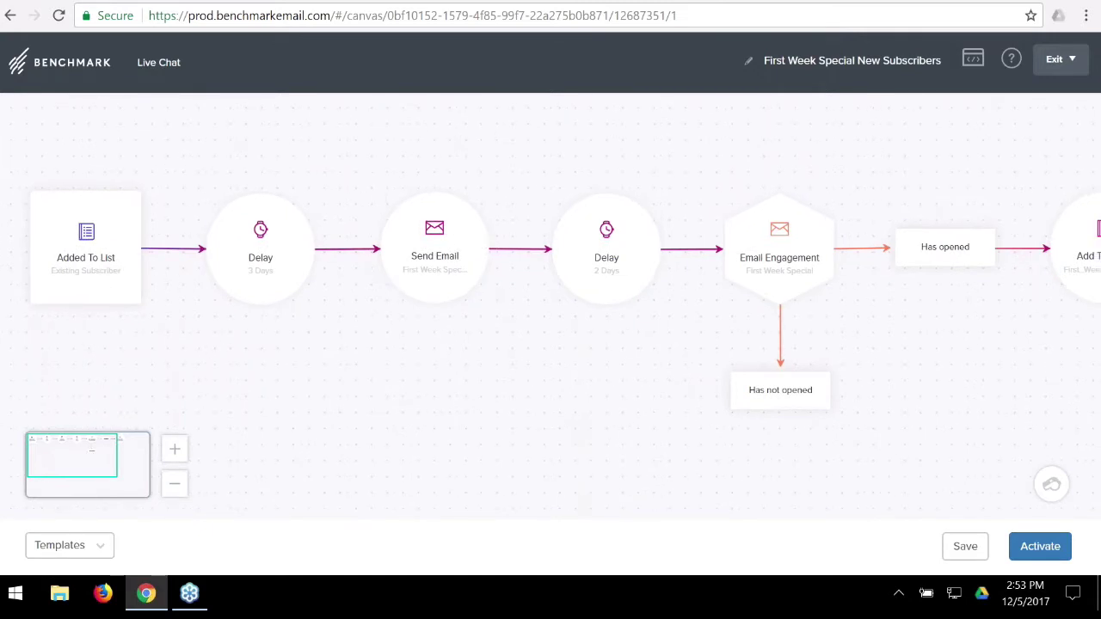
{"action": "scroll", "coordinate": [425, 373], "scroll_direction": "right", "scroll_amount": 3}
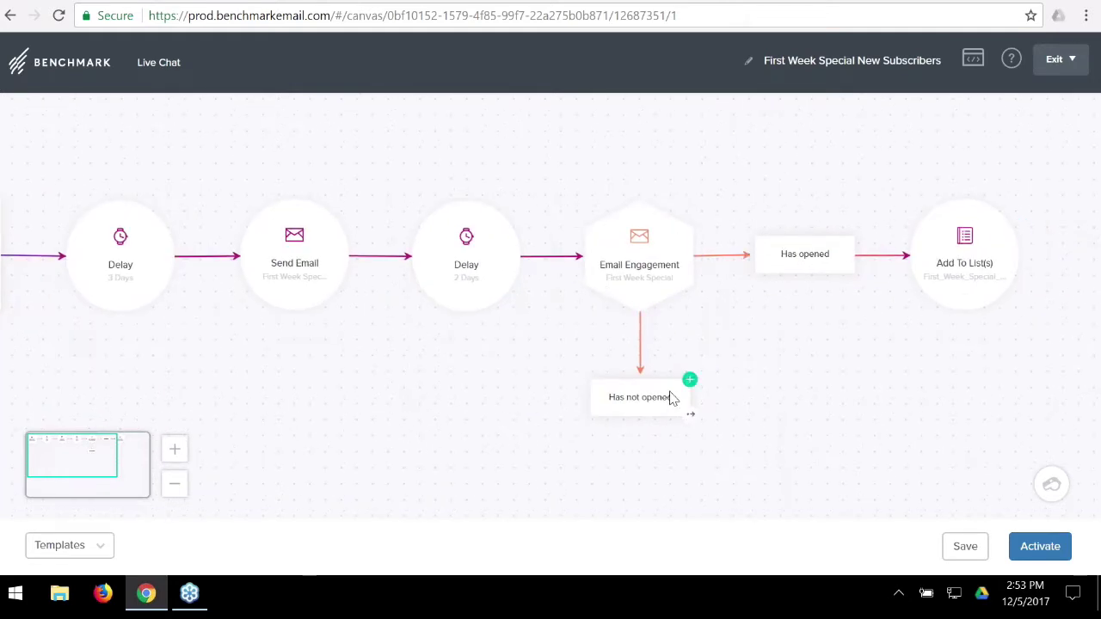
{"action": "left_click_drag", "start_coordinate": [818, 381], "coordinate": [720, 384]}
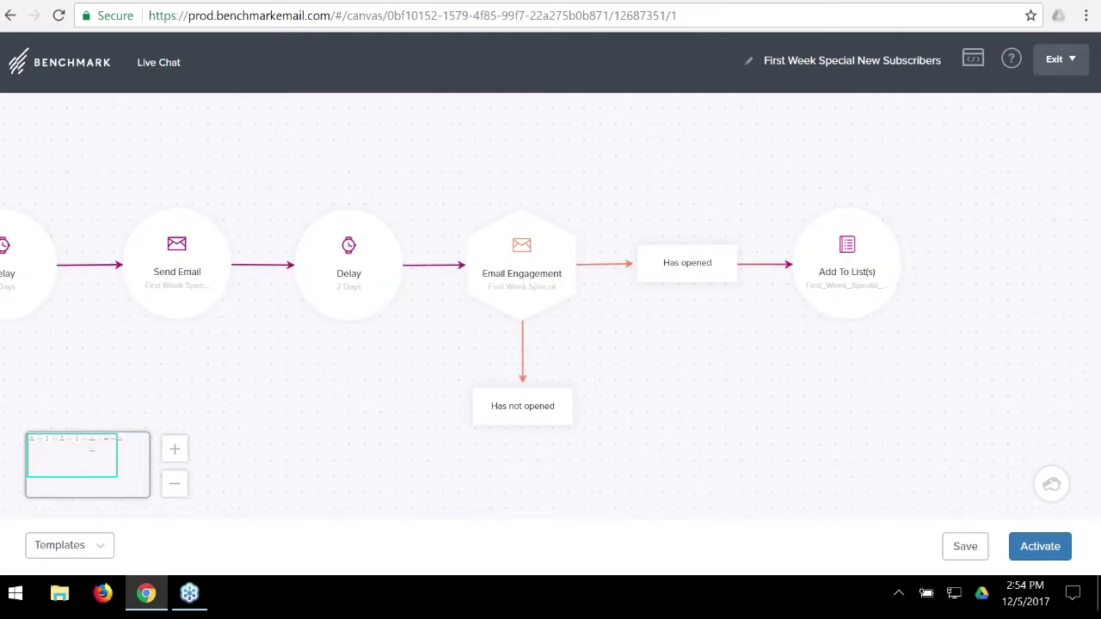
{"action": "left_click_drag", "start_coordinate": [748, 382], "coordinate": [953, 339]}
{"action": "left_click_drag", "start_coordinate": [573, 359], "coordinate": [671, 358]}
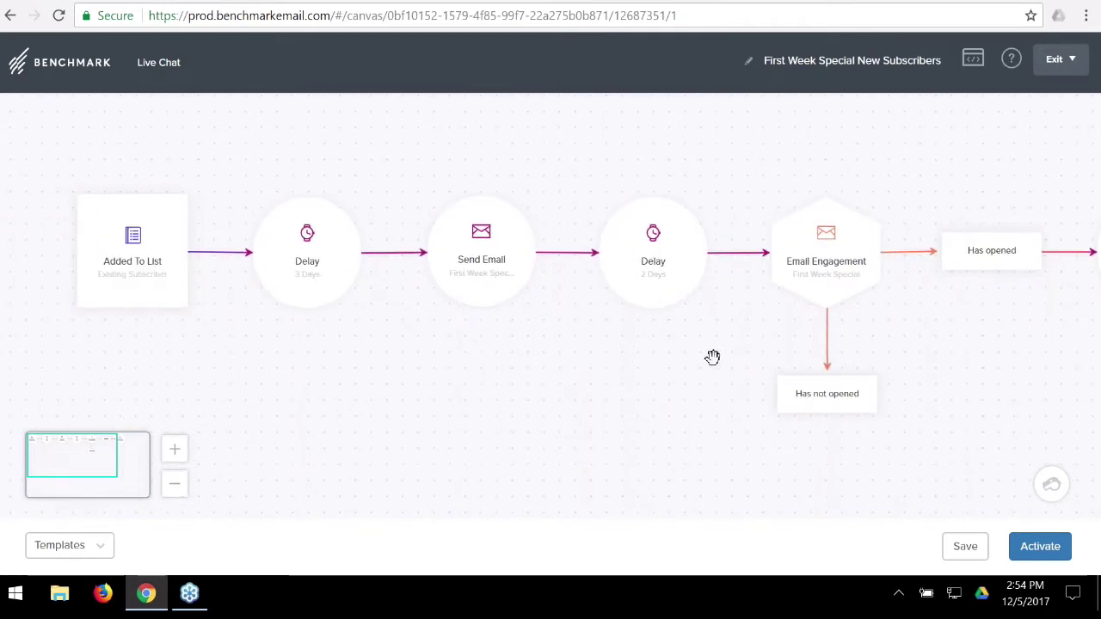
{"action": "mouse_move", "coordinate": [964, 346]}
{"action": "left_mouse_down"}
{"action": "mouse_move", "coordinate": [818, 339]}
{"action": "mouse_move", "coordinate": [958, 357]}
{"action": "left_mouse_up"}
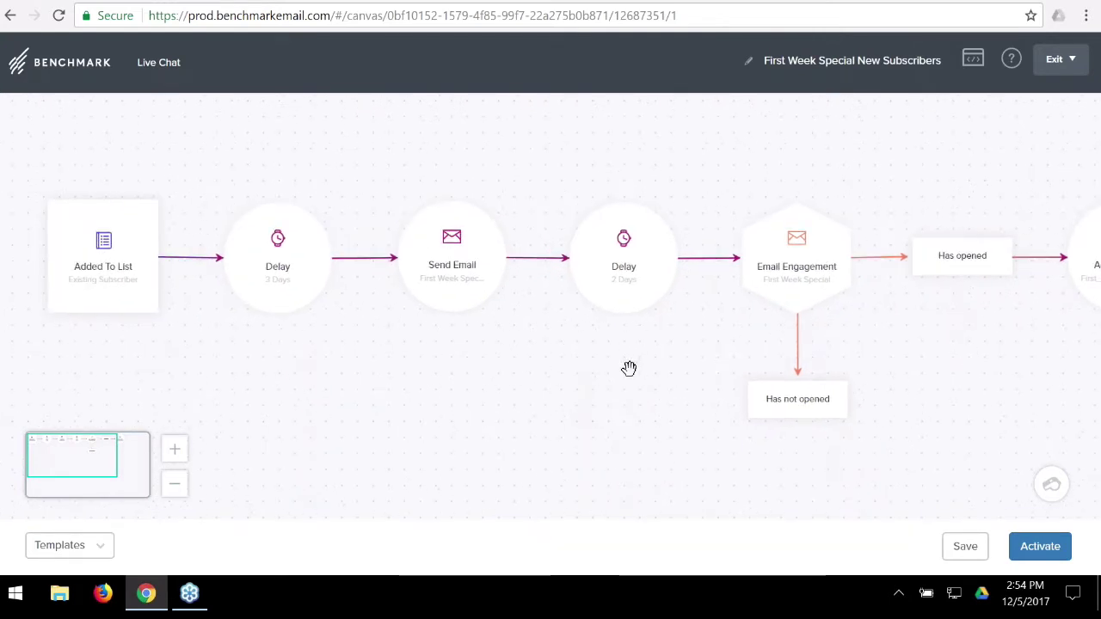
{"action": "left_click_drag", "start_coordinate": [629, 368], "coordinate": [676, 375]}
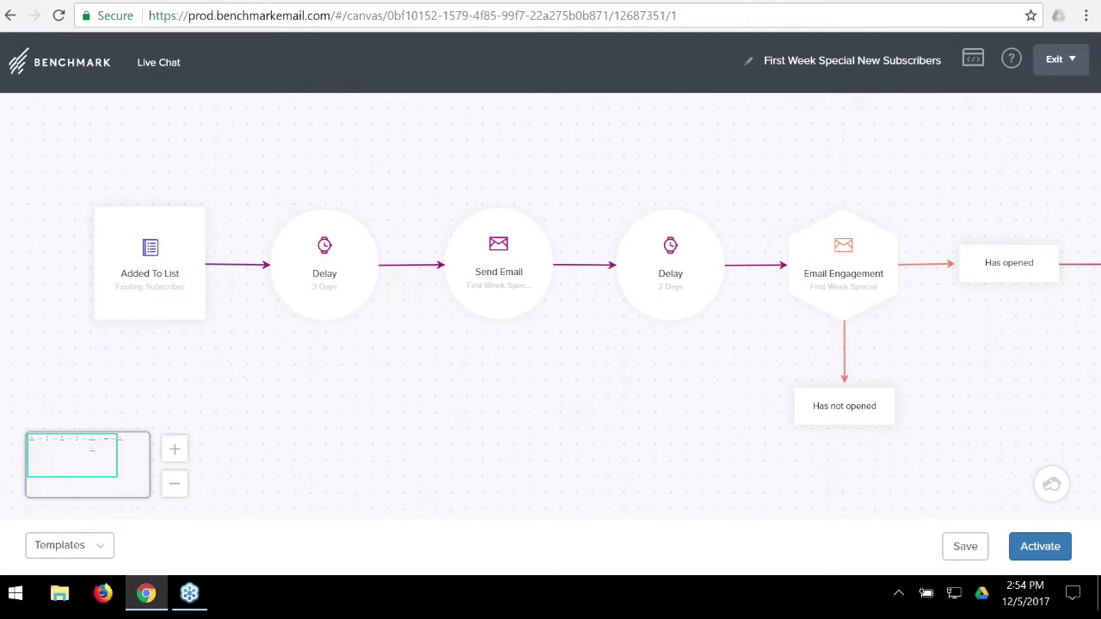
{"action": "left_click_drag", "start_coordinate": [780, 281], "coordinate": [551, 258]}
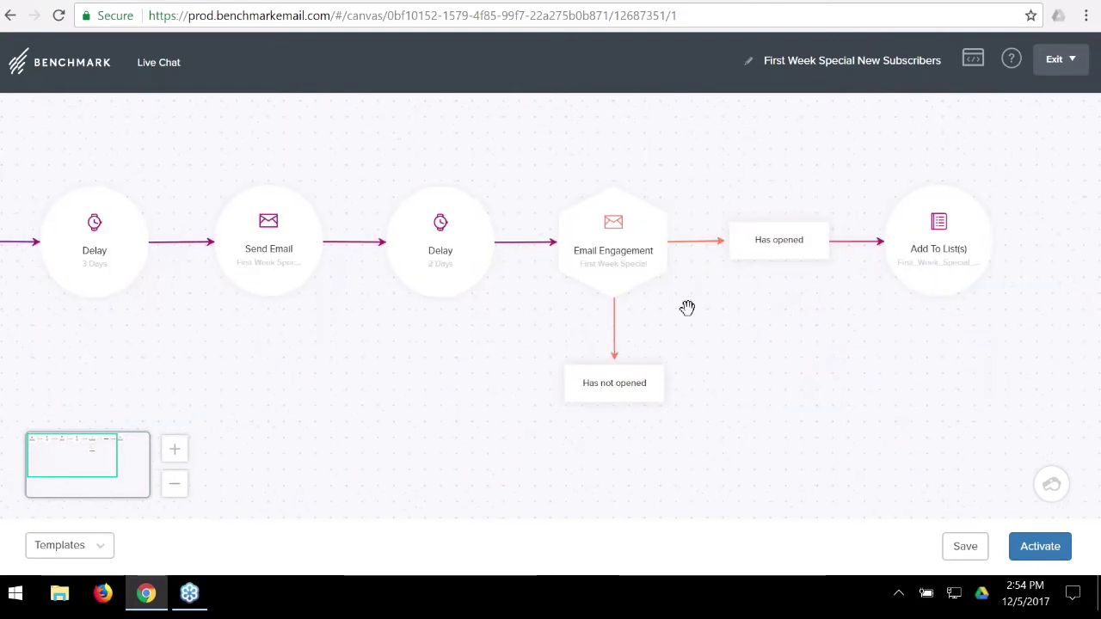
{"action": "left_click", "coordinate": [174, 483]}
{"action": "left_click", "coordinate": [174, 483]}
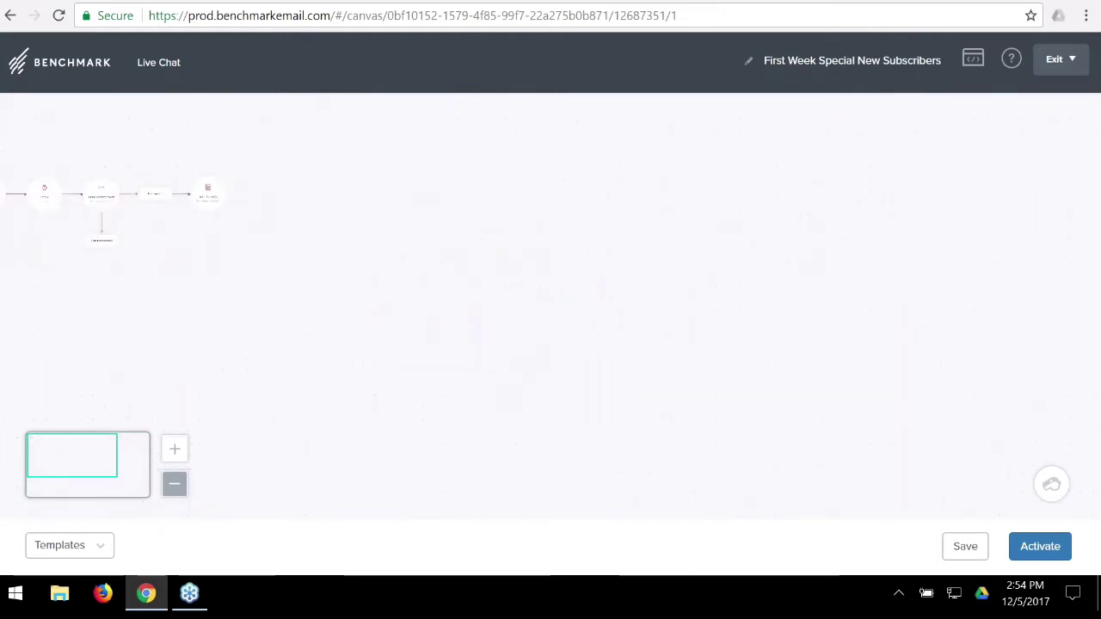
{"action": "left_click", "coordinate": [175, 484]}
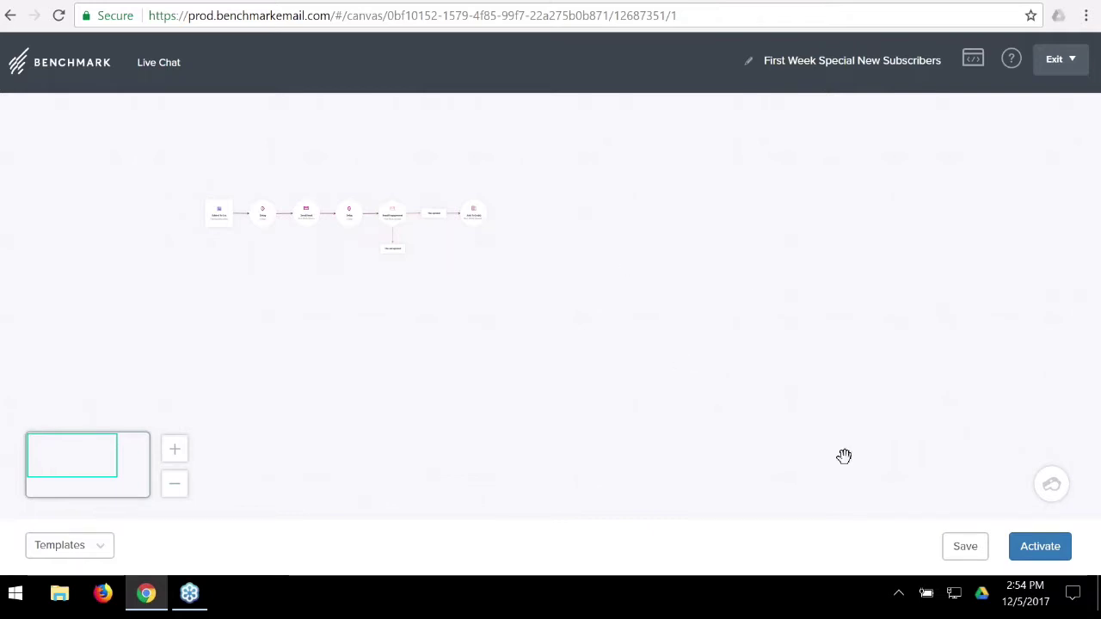
{"action": "left_click", "coordinate": [174, 448]}
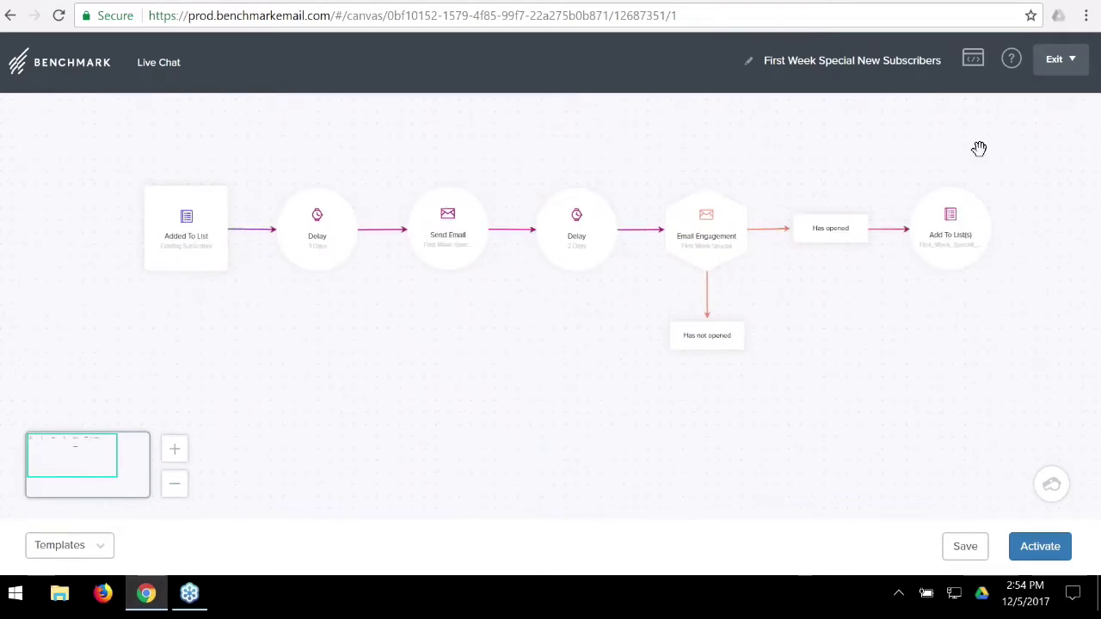
{"action": "mouse_move", "coordinate": [989, 236]}
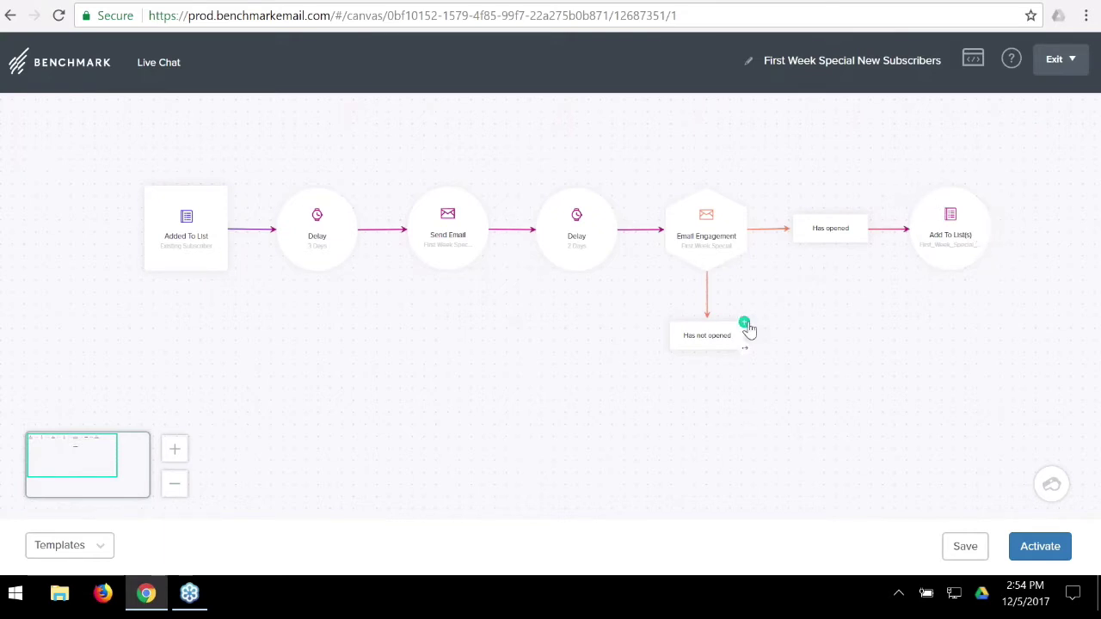
Attach an Add To List action to the Has not opened branch and open its list selection.
{"action": "left_click", "coordinate": [746, 324]}
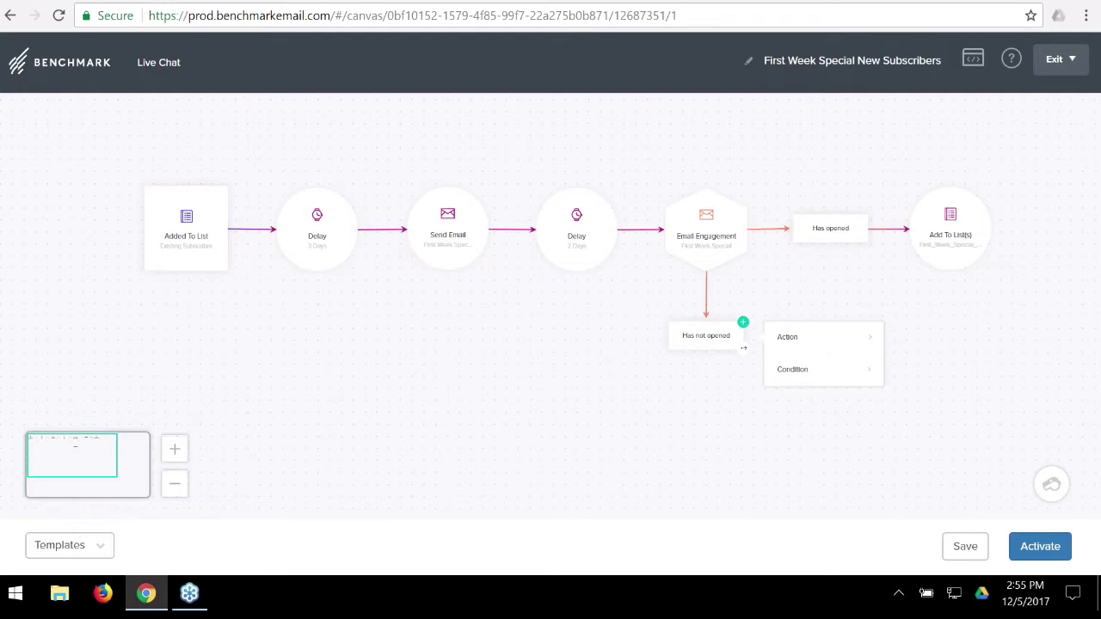
{"action": "mouse_move", "coordinate": [145, 195]}
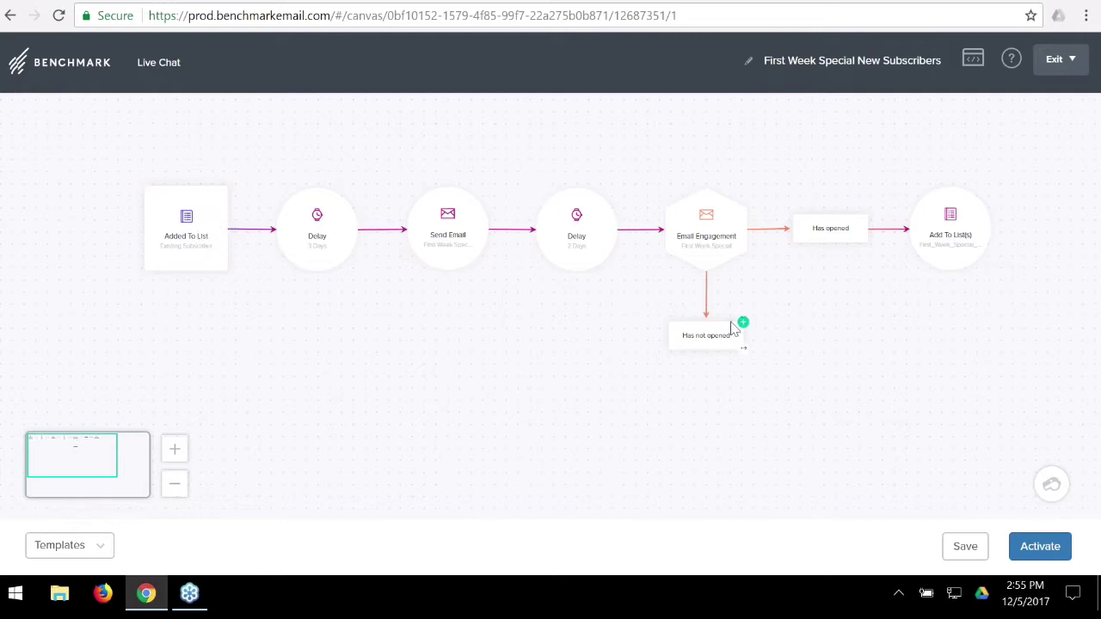
{"action": "left_click", "coordinate": [744, 323]}
{"action": "left_click", "coordinate": [815, 338]}
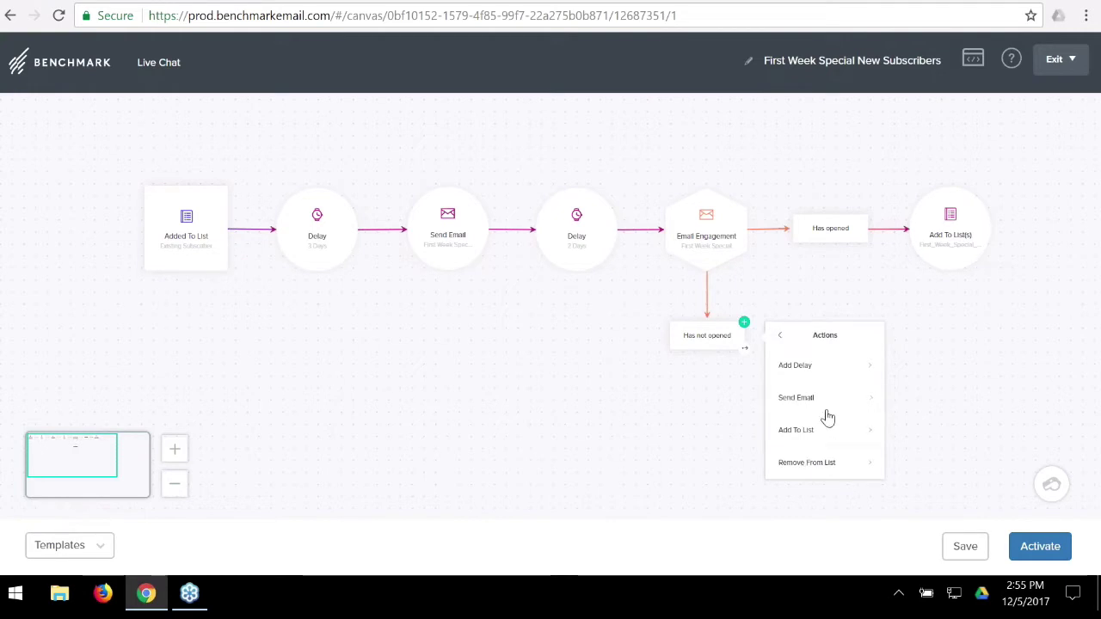
{"action": "left_click", "coordinate": [826, 435]}
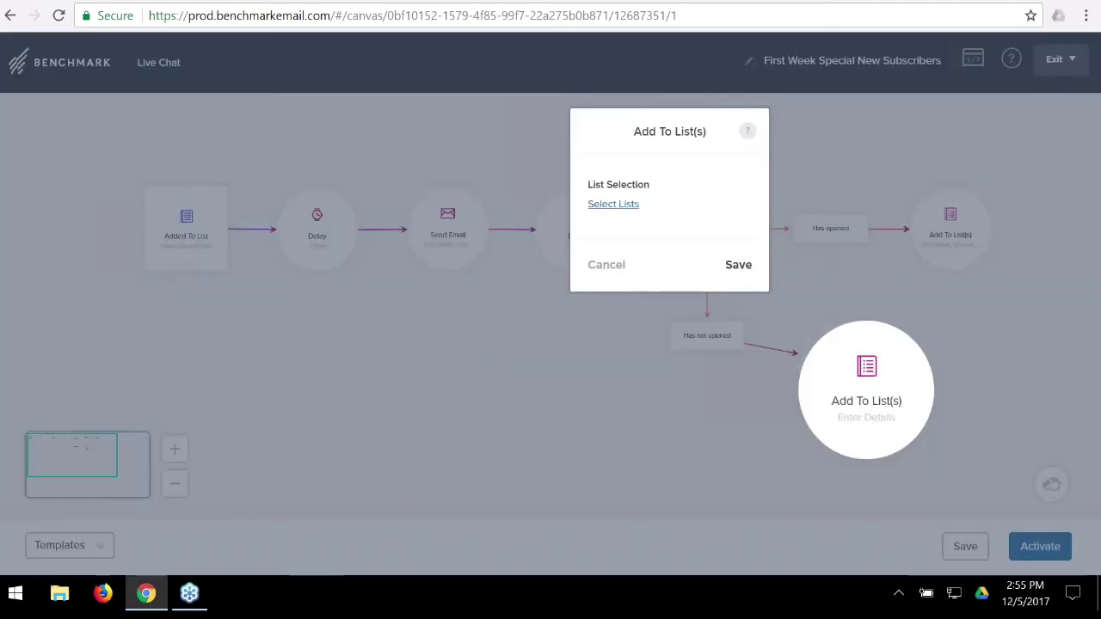
{"action": "left_click", "coordinate": [613, 204]}
Search the existing lists for First_week_Special_NotOpened.
{"action": "left_click", "coordinate": [696, 184]}
{"action": "type", "text": "F"}
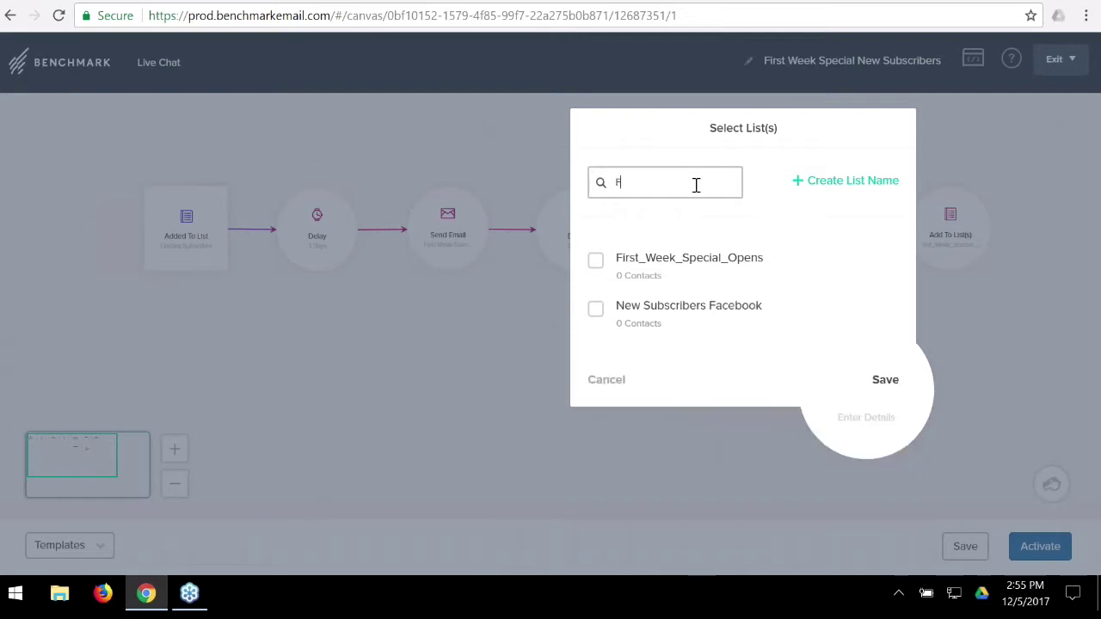
{"action": "type", "text": "irst_week_Spec"}
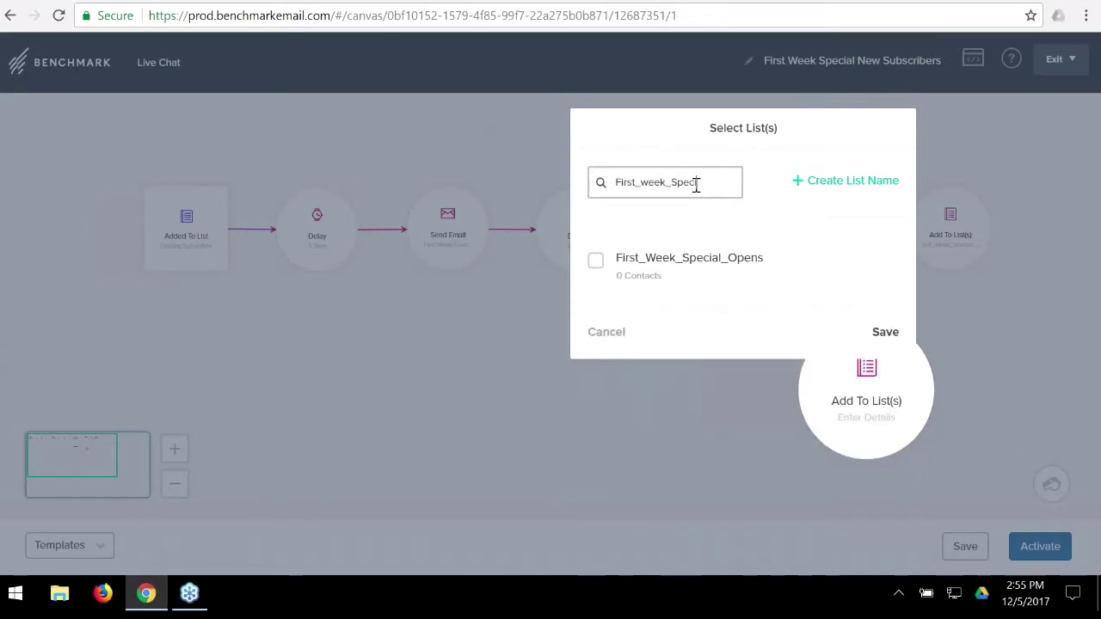
{"action": "type", "text": "ial_Not"}
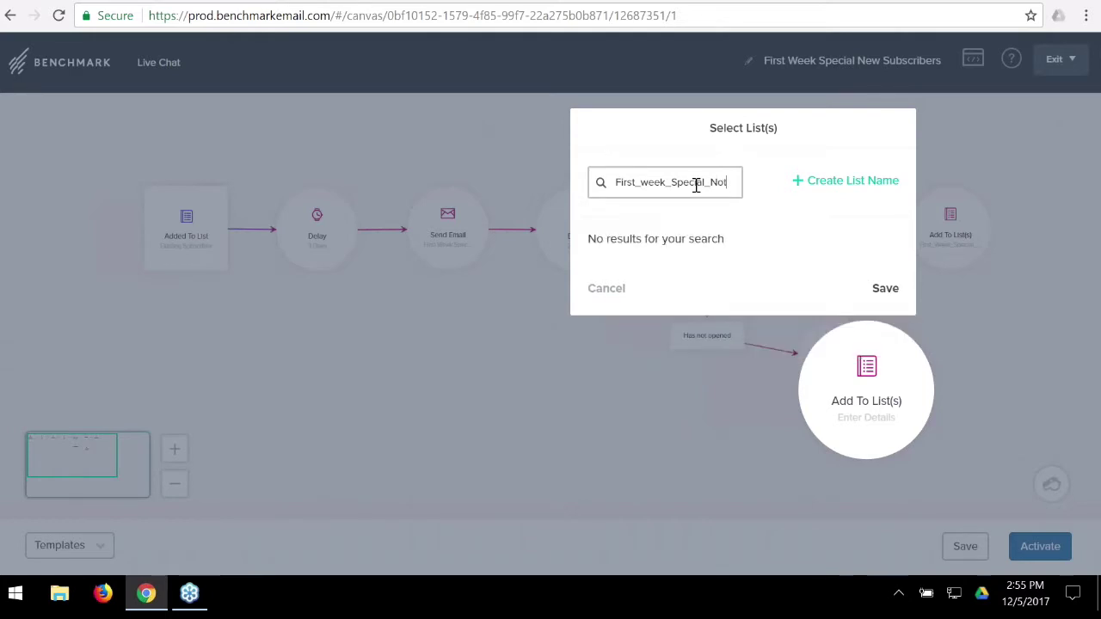
{"action": "type", "text": "_Opened"}
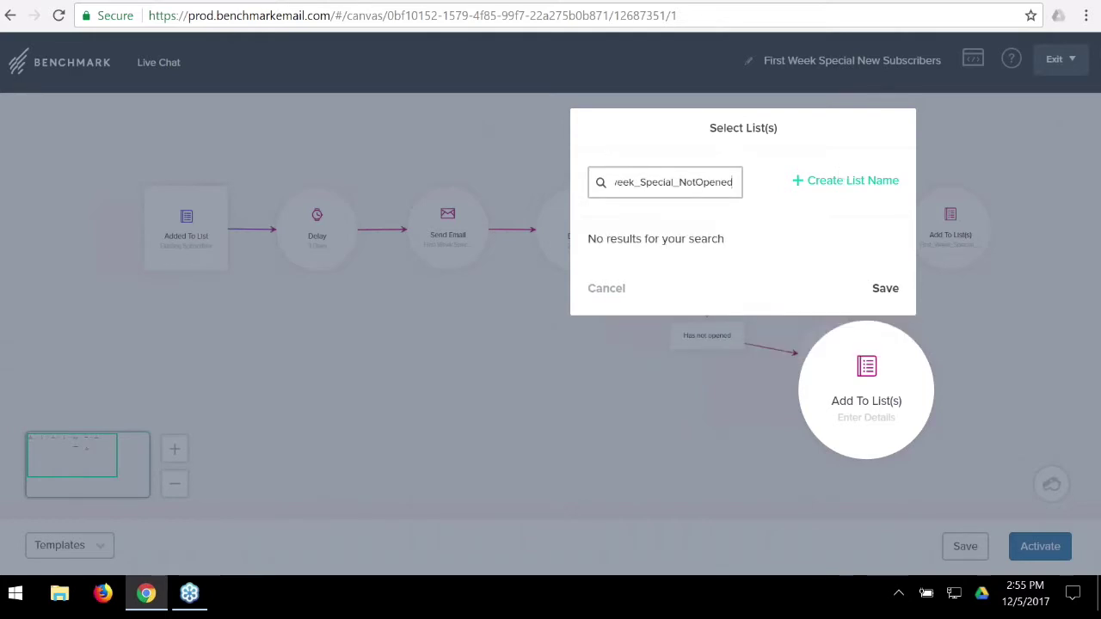
{"action": "double_click", "coordinate": [715, 172]}
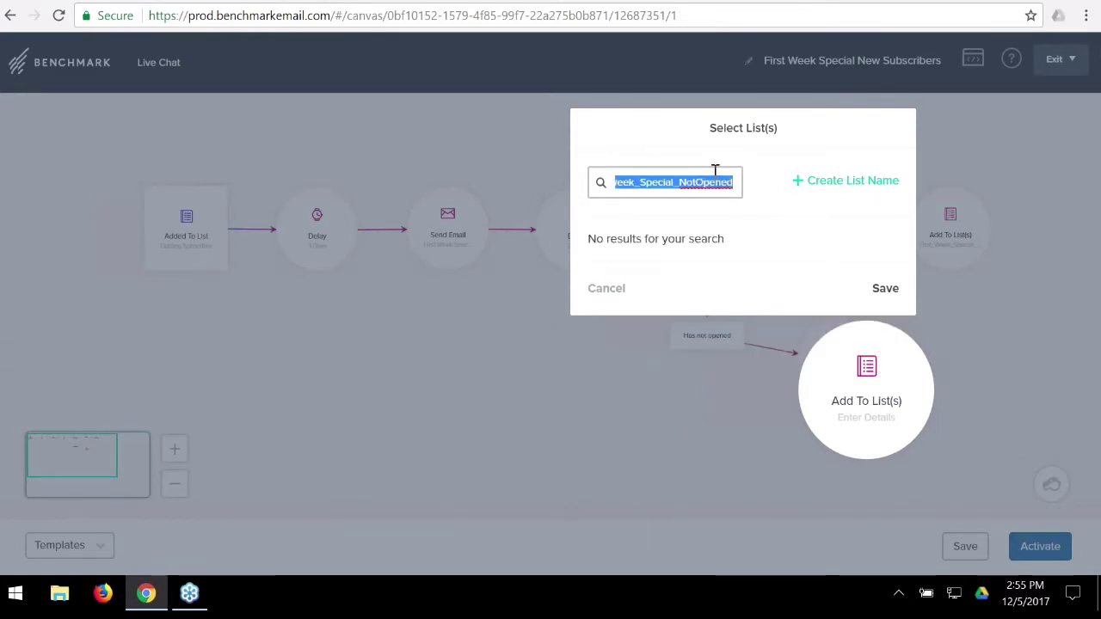
Create a new list named First_Week_Special_NotOpened and save it as the target of the Has not opened branch's Add To List action.
{"action": "left_click", "coordinate": [846, 181]}
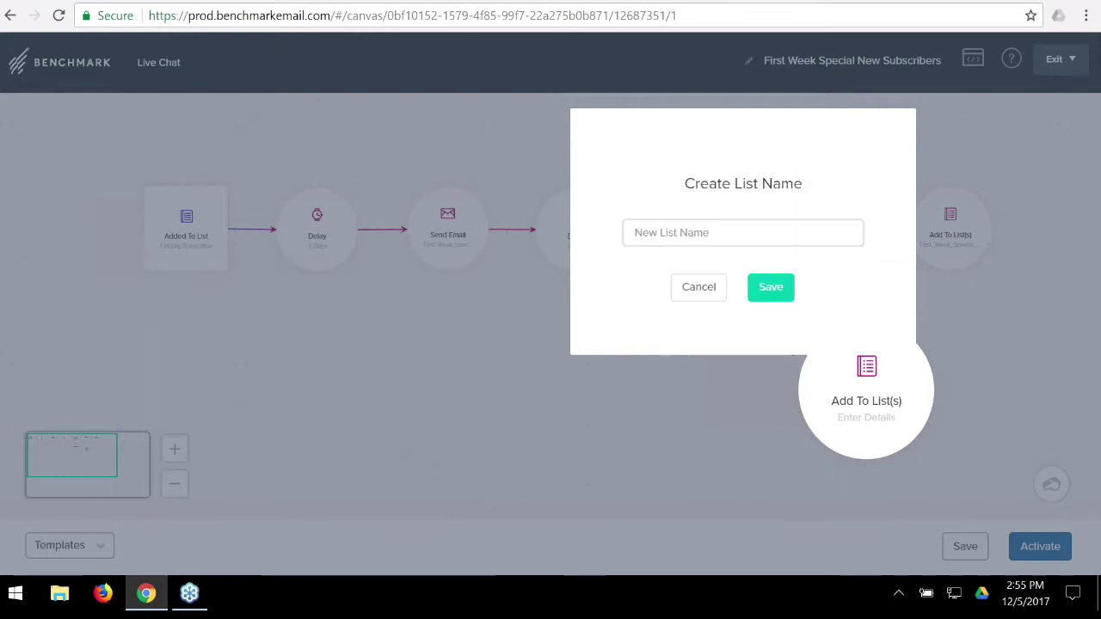
{"action": "left_click", "coordinate": [739, 238]}
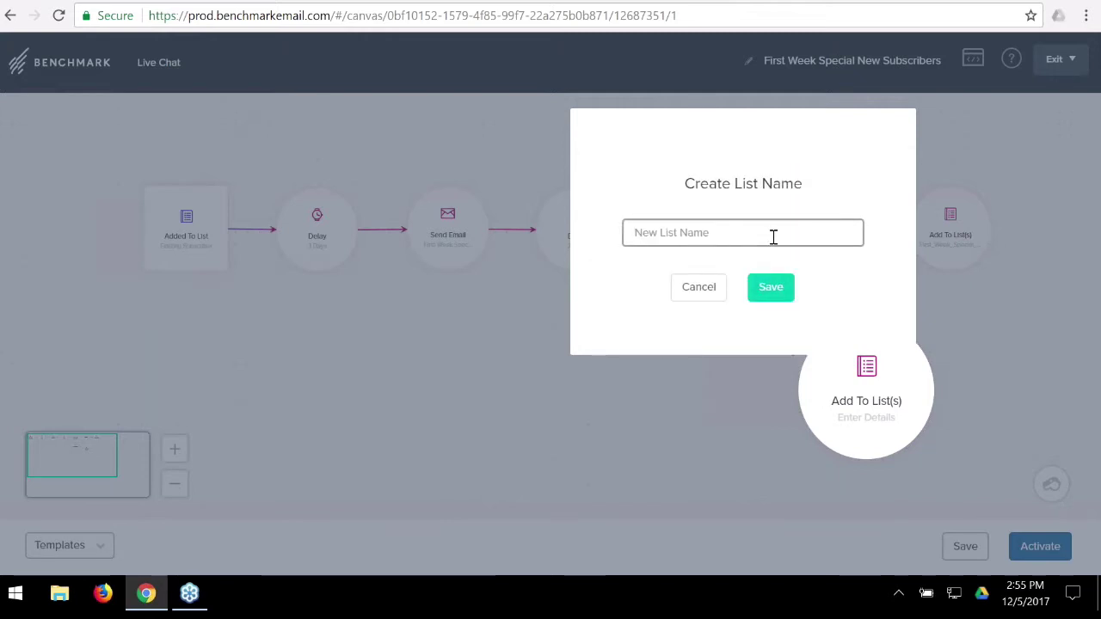
{"action": "type", "text": "First_Week_Special_NotOpened"}
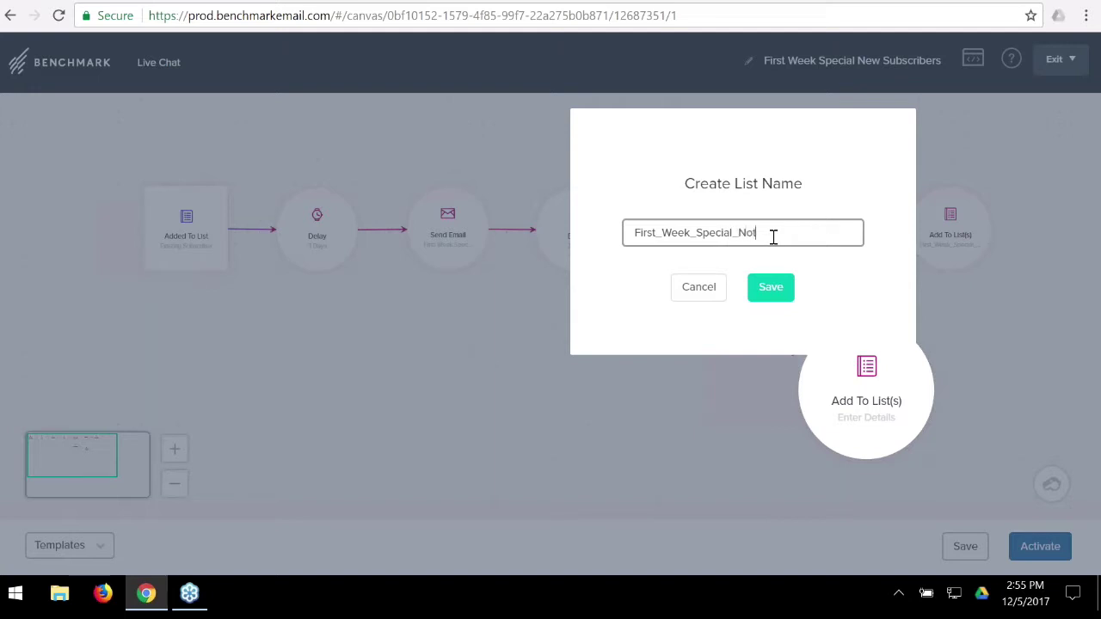
{"action": "left_click", "coordinate": [770, 288]}
{"action": "left_click", "coordinate": [883, 349]}
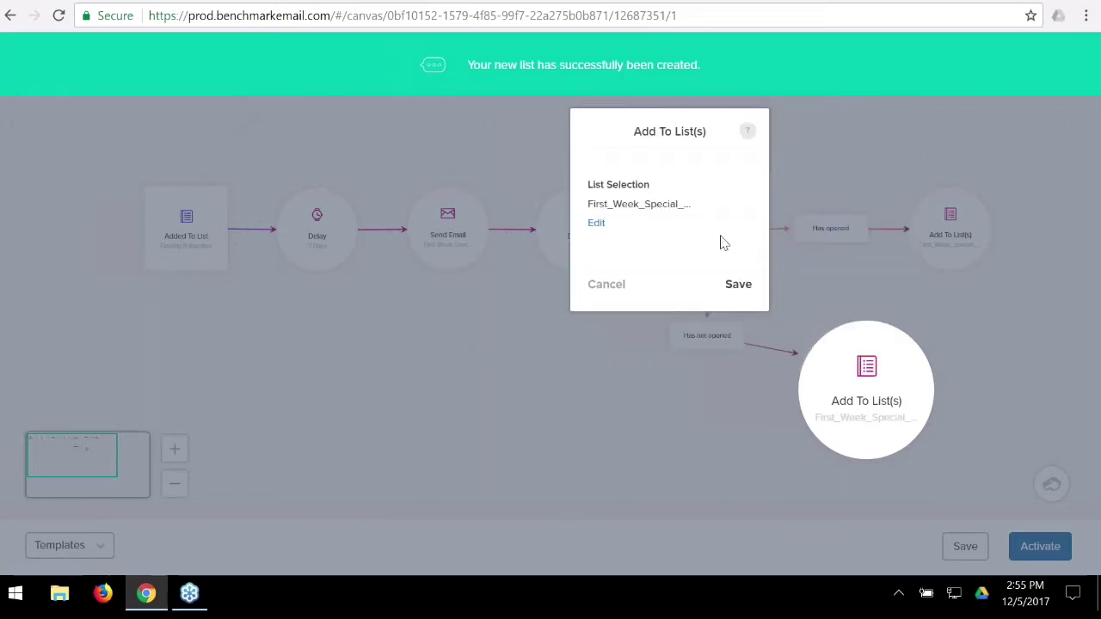
{"action": "left_click", "coordinate": [741, 286]}
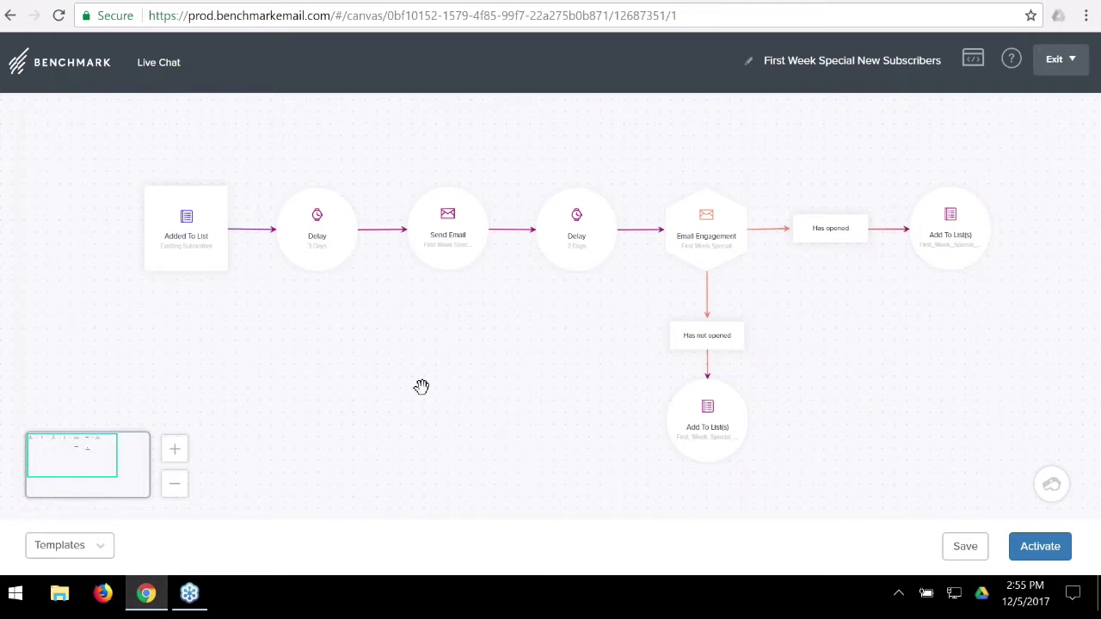
Examine the complete automation flow, including the Add To List actions on the Has opened and Has not opened branches.
{"action": "left_click_drag", "start_coordinate": [422, 387], "coordinate": [438, 379]}
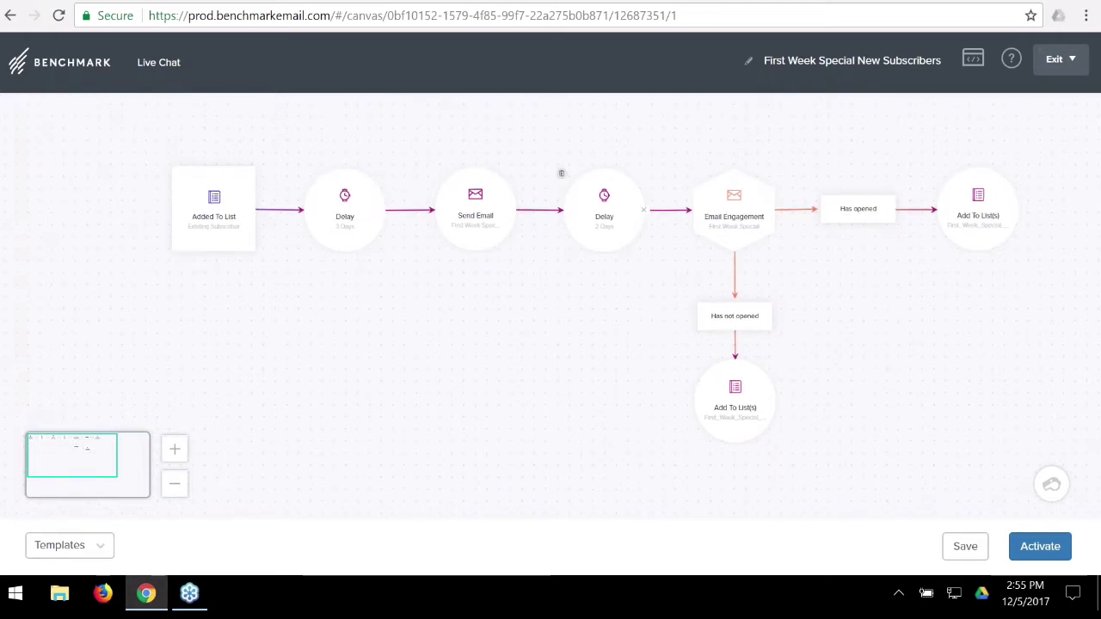
{"action": "mouse_move", "coordinate": [929, 332]}
{"action": "left_mouse_down"}
{"action": "mouse_move", "coordinate": [900, 336]}
{"action": "mouse_move", "coordinate": [915, 336]}
{"action": "left_mouse_up"}
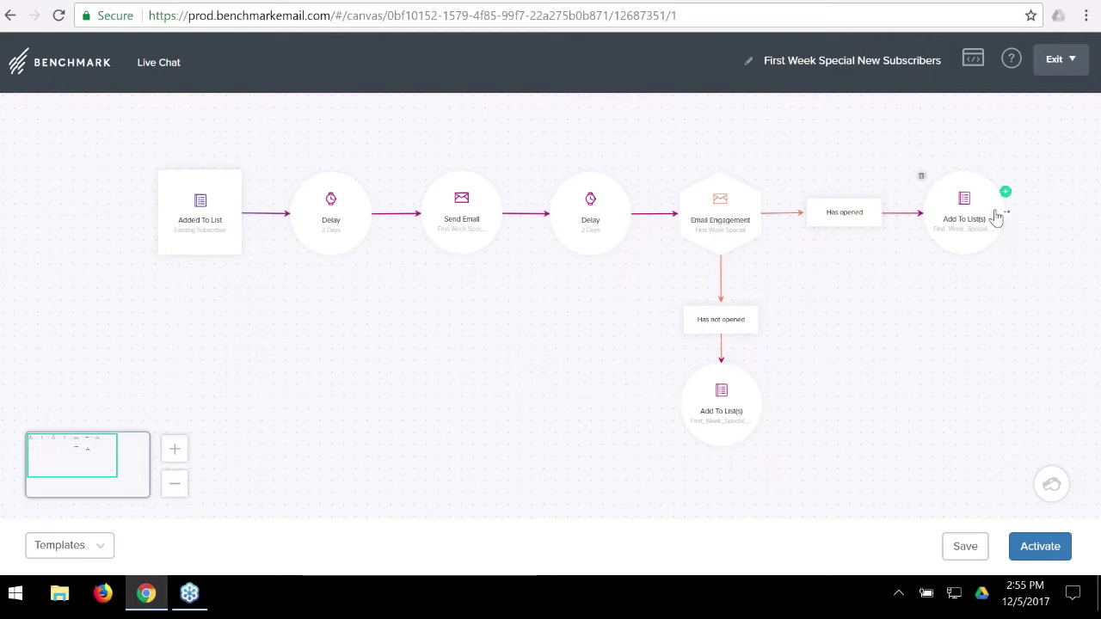
{"action": "mouse_move", "coordinate": [721, 405]}
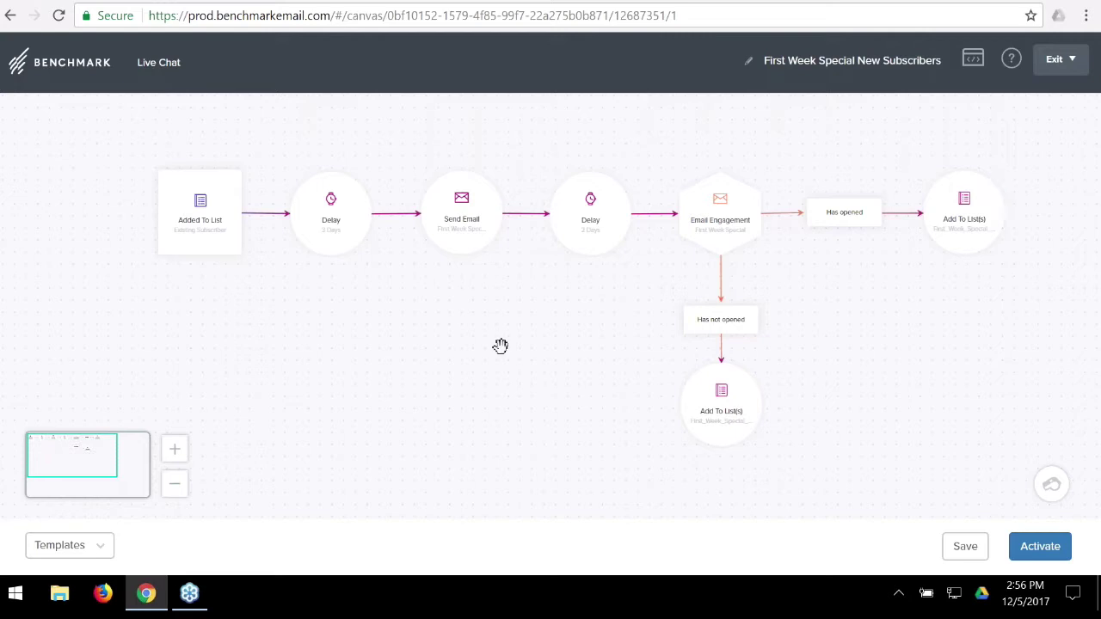
{"action": "left_click_drag", "start_coordinate": [499, 347], "coordinate": [585, 361]}
{"action": "left_click_drag", "start_coordinate": [664, 356], "coordinate": [619, 372]}
{"action": "right_click", "coordinate": [619, 373]}
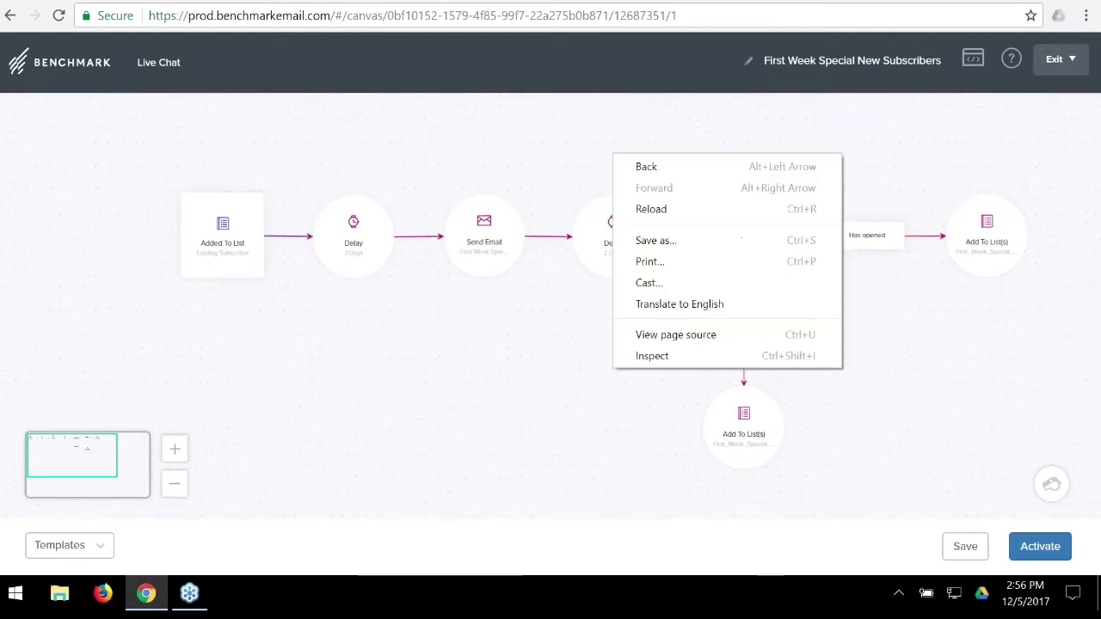
{"action": "left_click", "coordinate": [504, 352]}
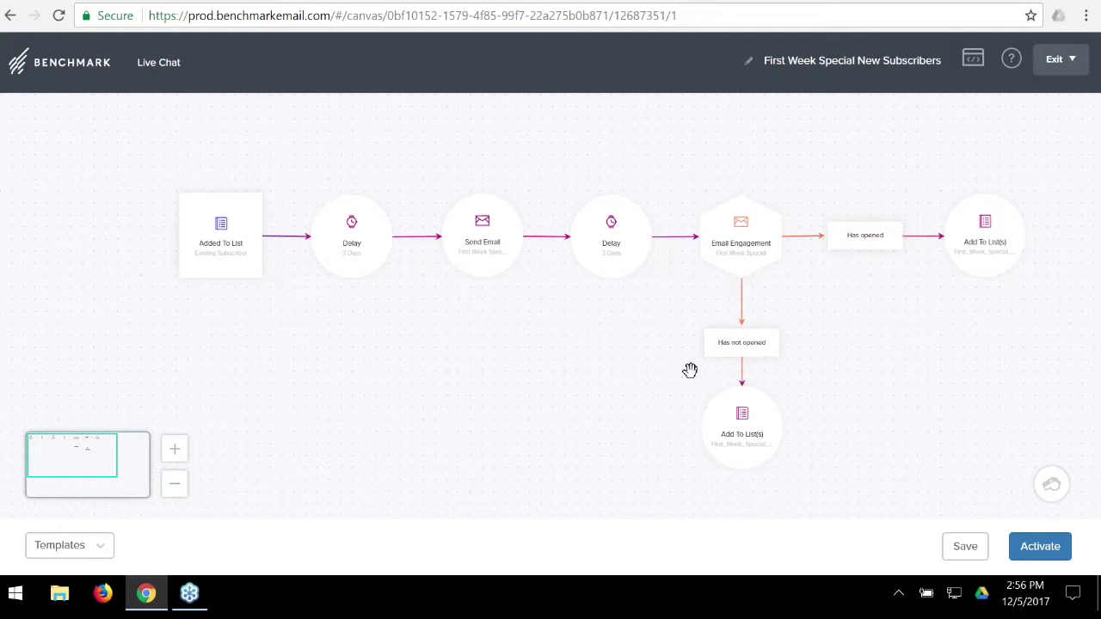
{"action": "mouse_move", "coordinate": [731, 404]}
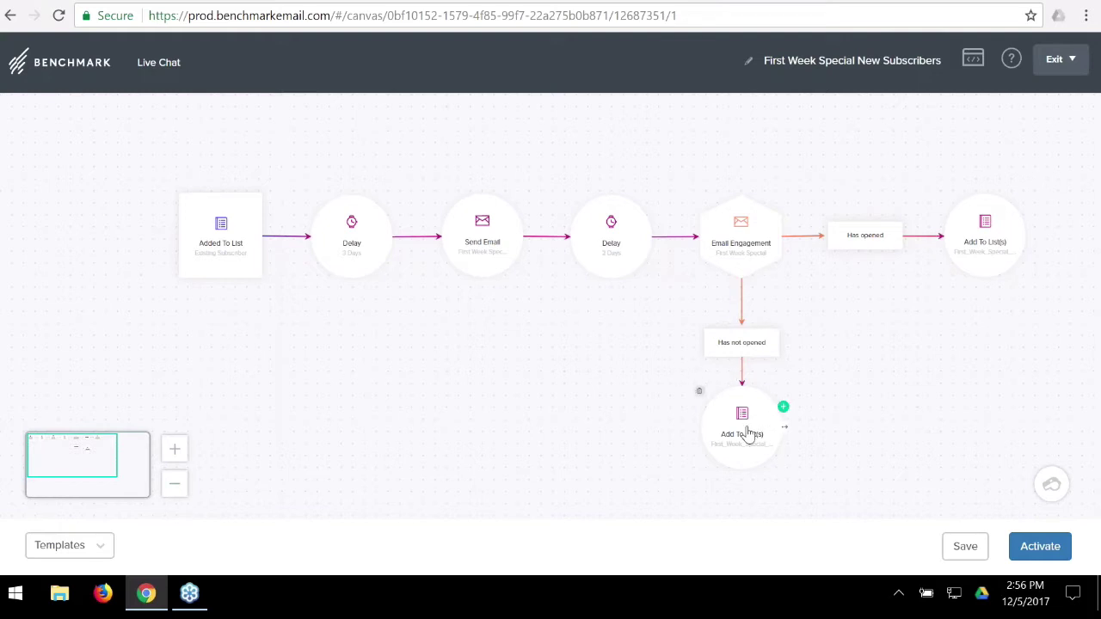
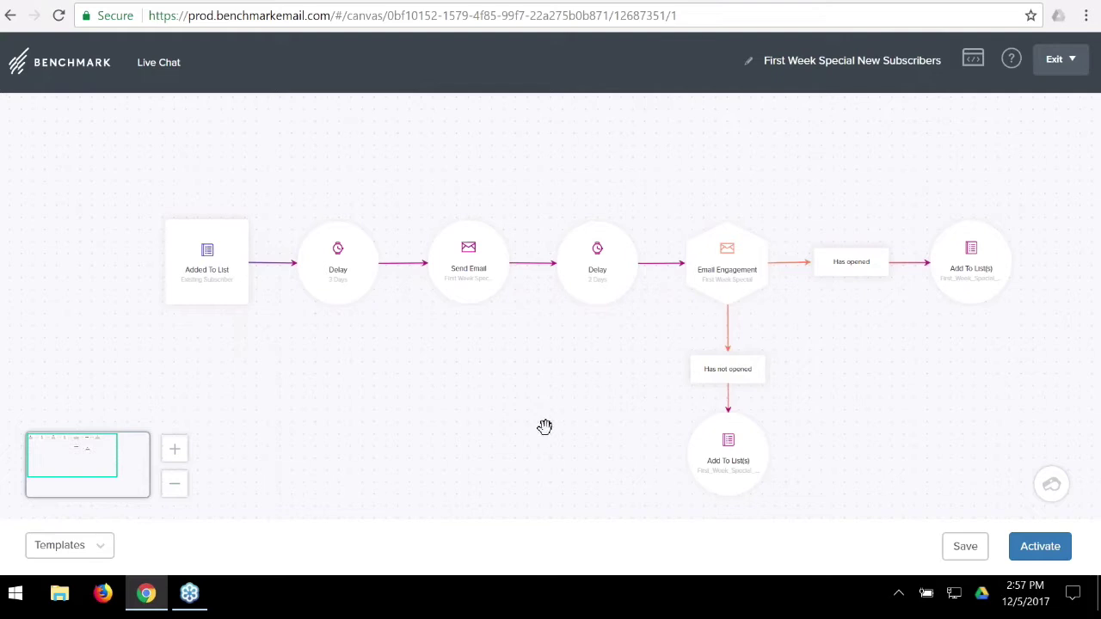
{"action": "left_click_drag", "start_coordinate": [582, 435], "coordinate": [582, 441]}
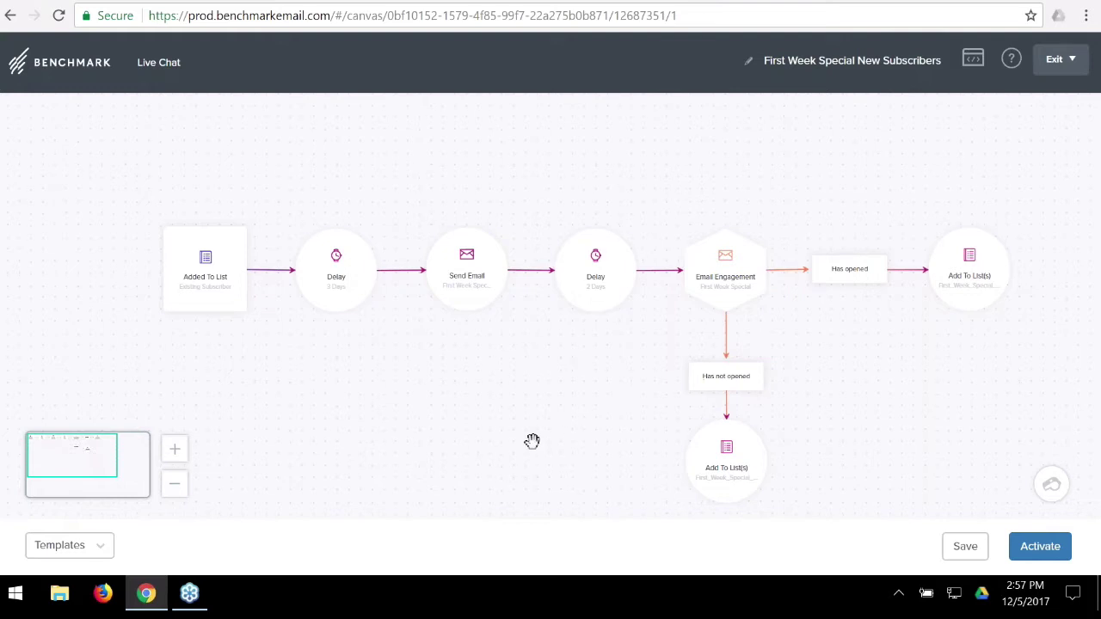
Delete the Email Engagement condition that follows the second delay.
{"action": "mouse_move", "coordinate": [737, 284]}
{"action": "left_click", "coordinate": [683, 234]}
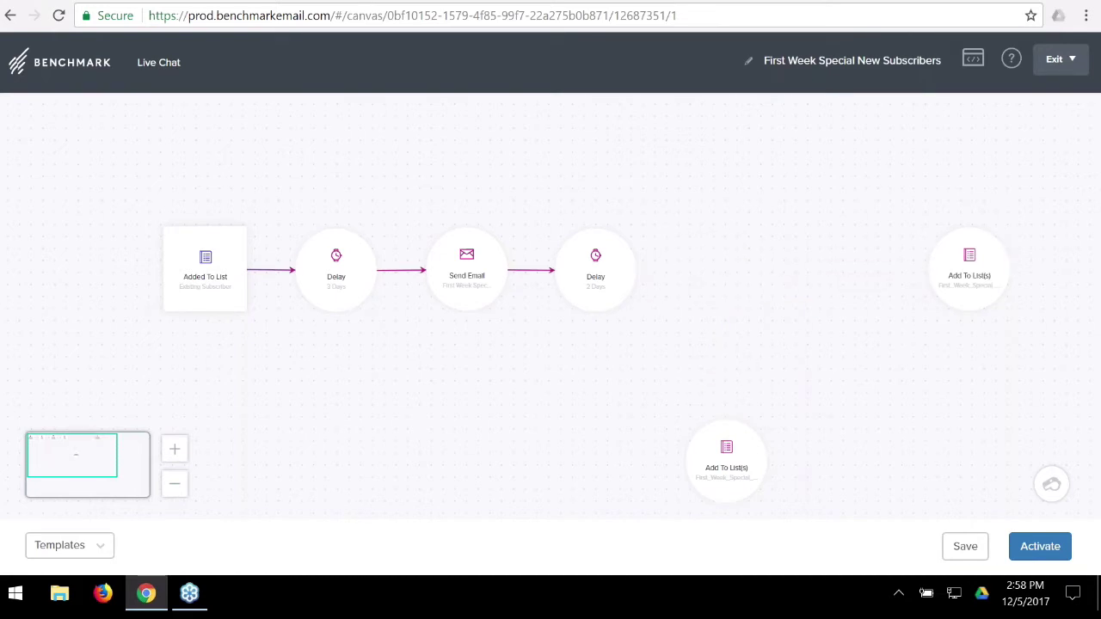
{"action": "mouse_move", "coordinate": [596, 277]}
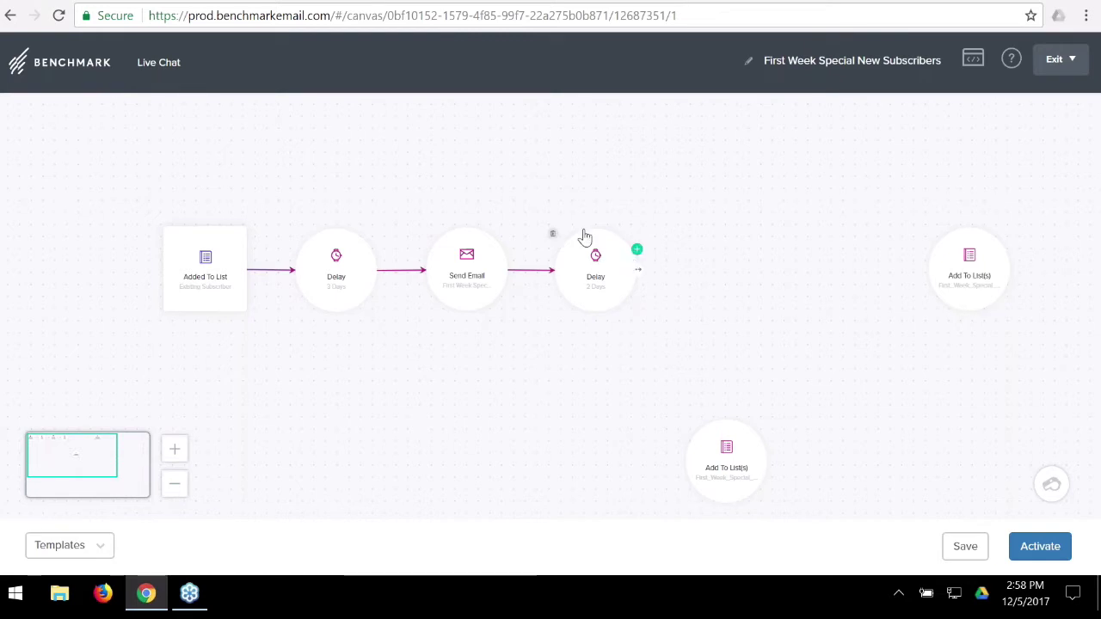
{"action": "mouse_move", "coordinate": [509, 272]}
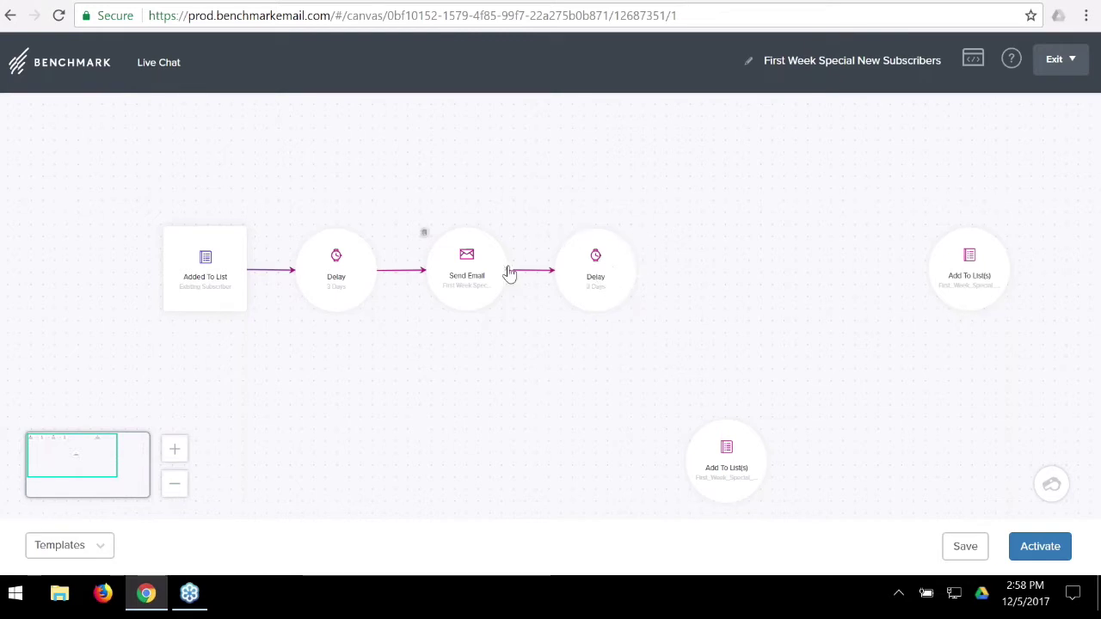
{"action": "left_click", "coordinate": [637, 251]}
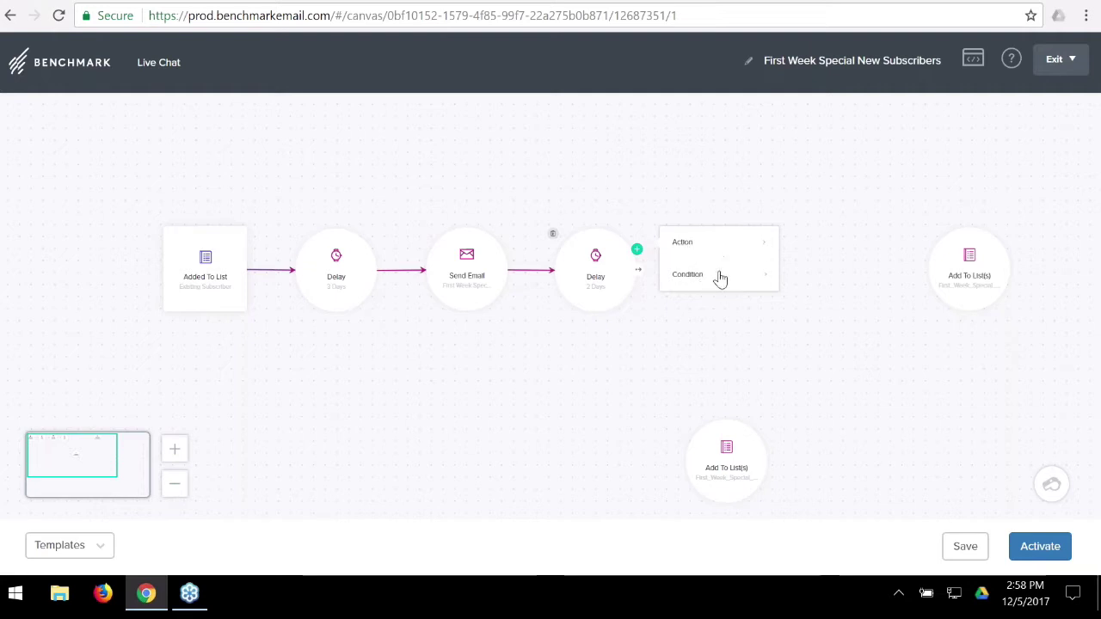
{"action": "left_click", "coordinate": [720, 278]}
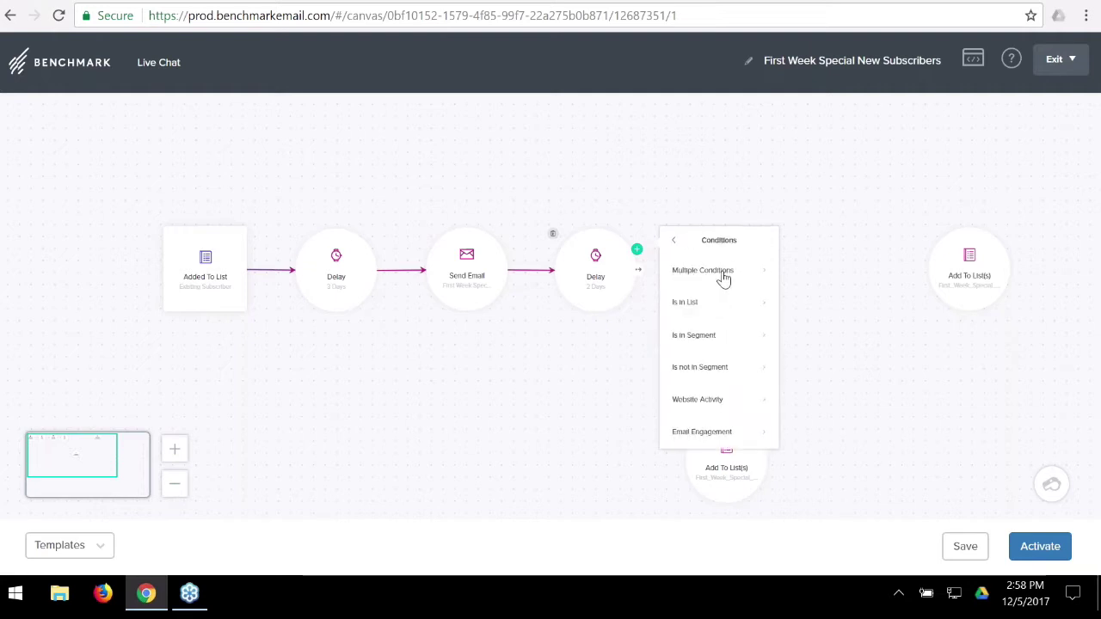
{"action": "left_click", "coordinate": [697, 402]}
{"action": "left_click", "coordinate": [866, 317]}
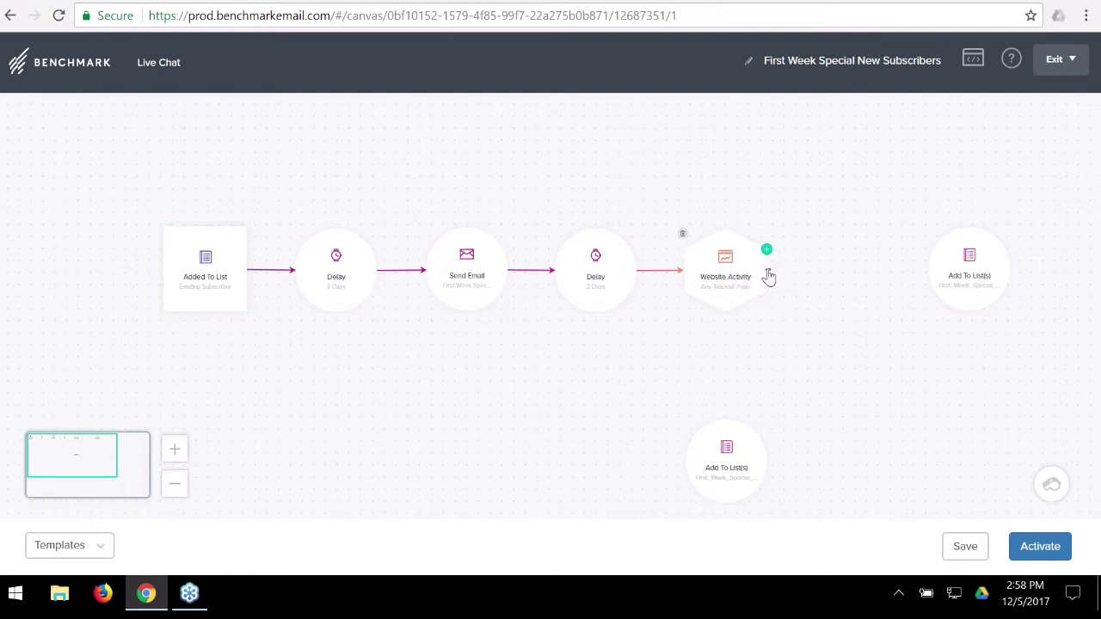
{"action": "left_click_drag", "start_coordinate": [774, 276], "coordinate": [856, 269]}
{"action": "mouse_move", "coordinate": [731, 280]}
{"action": "left_click", "coordinate": [682, 234]}
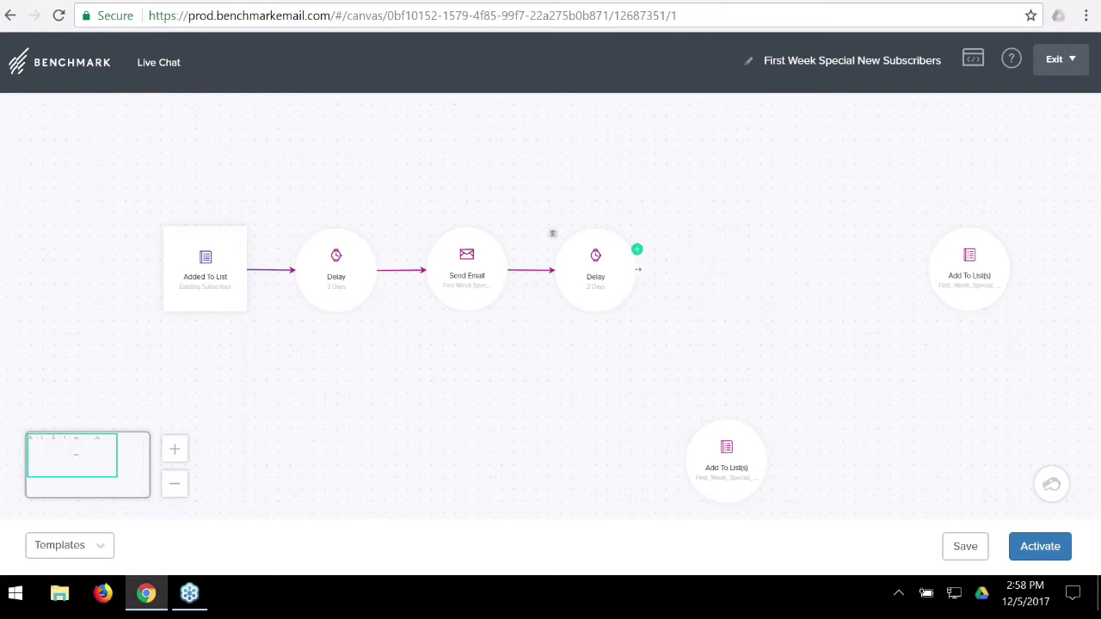
Add a Multiple Conditions node after the second delay and choose Has visited a URL as its condition.
{"action": "left_click", "coordinate": [637, 253]}
{"action": "left_click", "coordinate": [693, 278]}
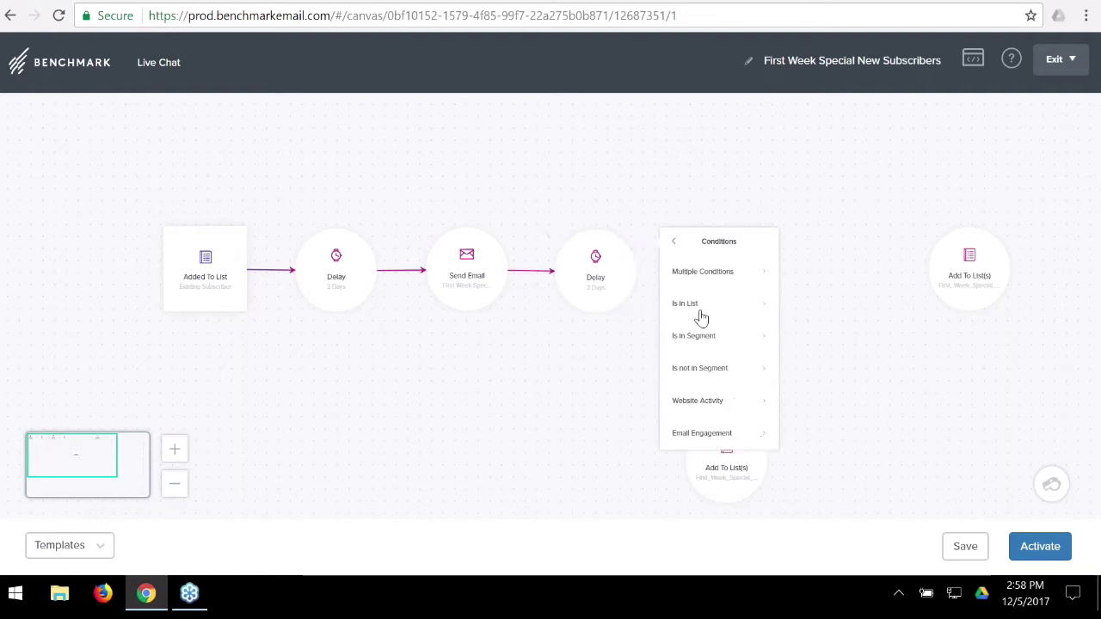
{"action": "left_click", "coordinate": [713, 271]}
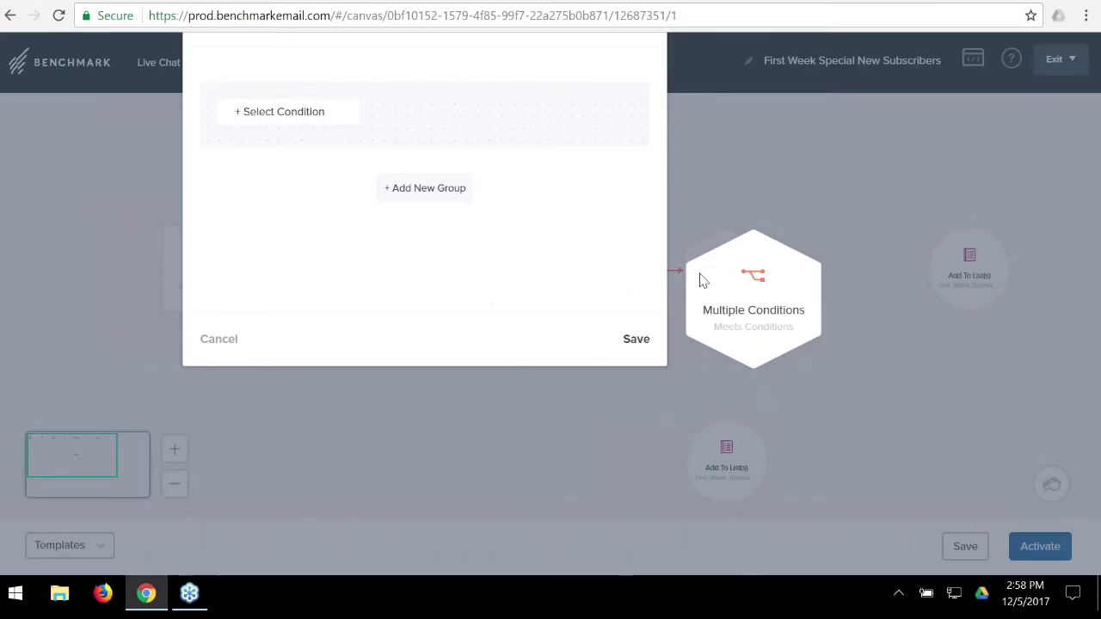
{"action": "left_click", "coordinate": [285, 120]}
{"action": "scroll", "coordinate": [418, 221], "scroll_direction": "down", "scroll_amount": 3}
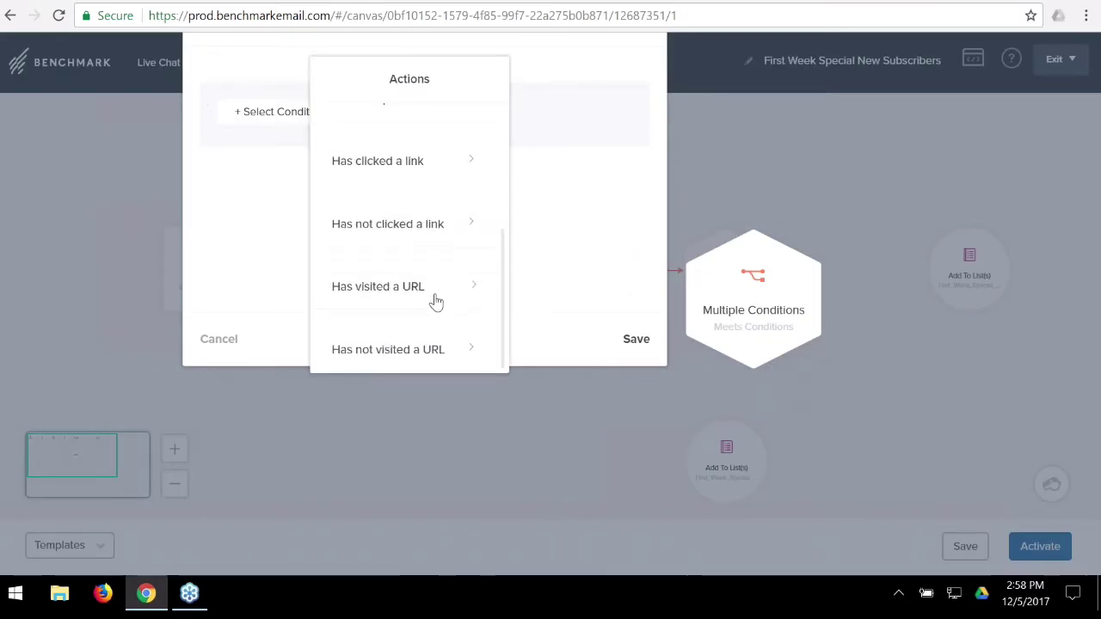
{"action": "left_click", "coordinate": [405, 298]}
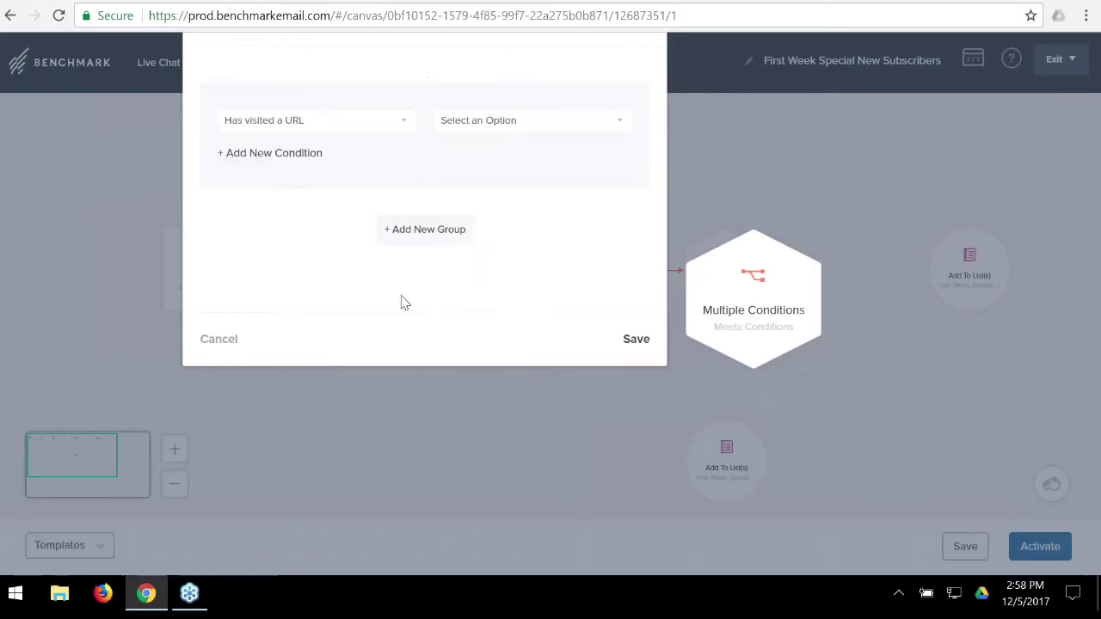
{"action": "left_click", "coordinate": [504, 128]}
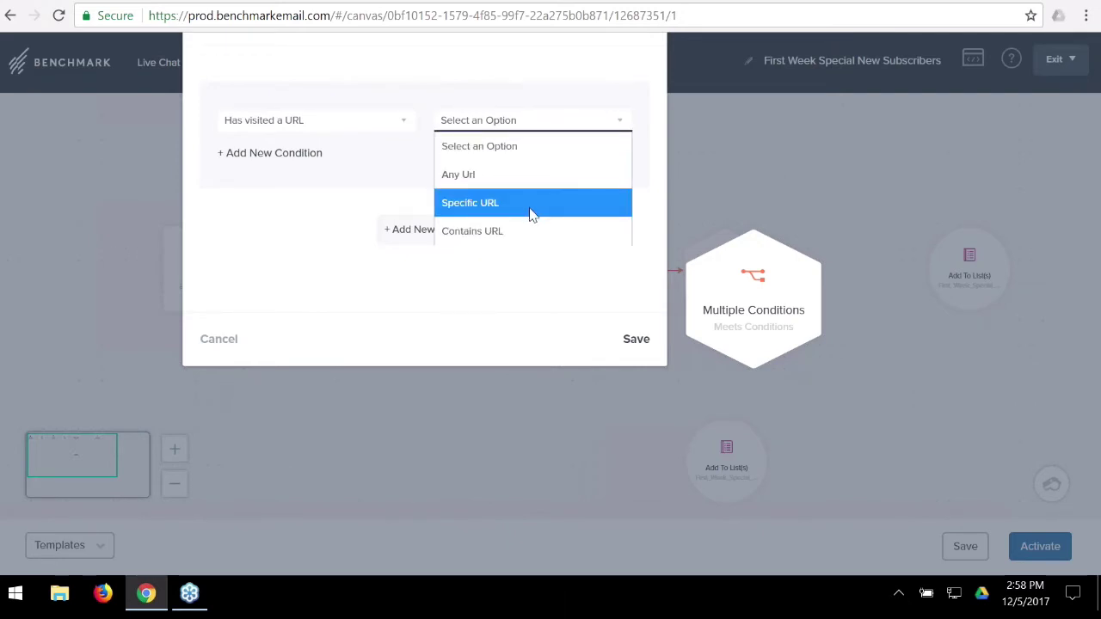
{"action": "left_click", "coordinate": [531, 203]}
{"action": "left_click", "coordinate": [511, 146]}
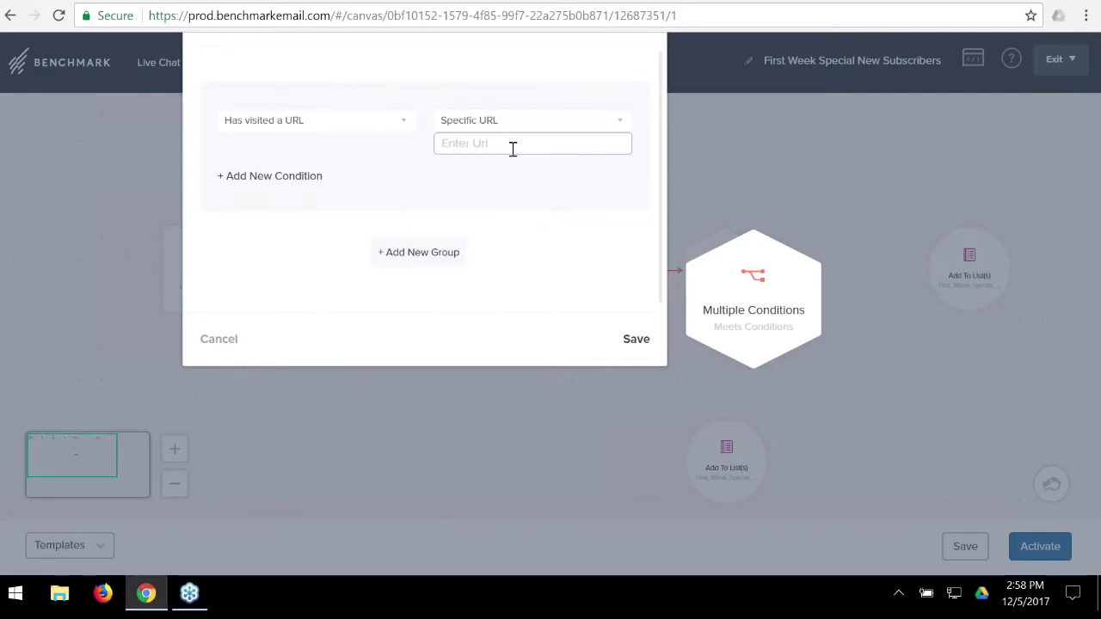
{"action": "type", "text": "http://www."}
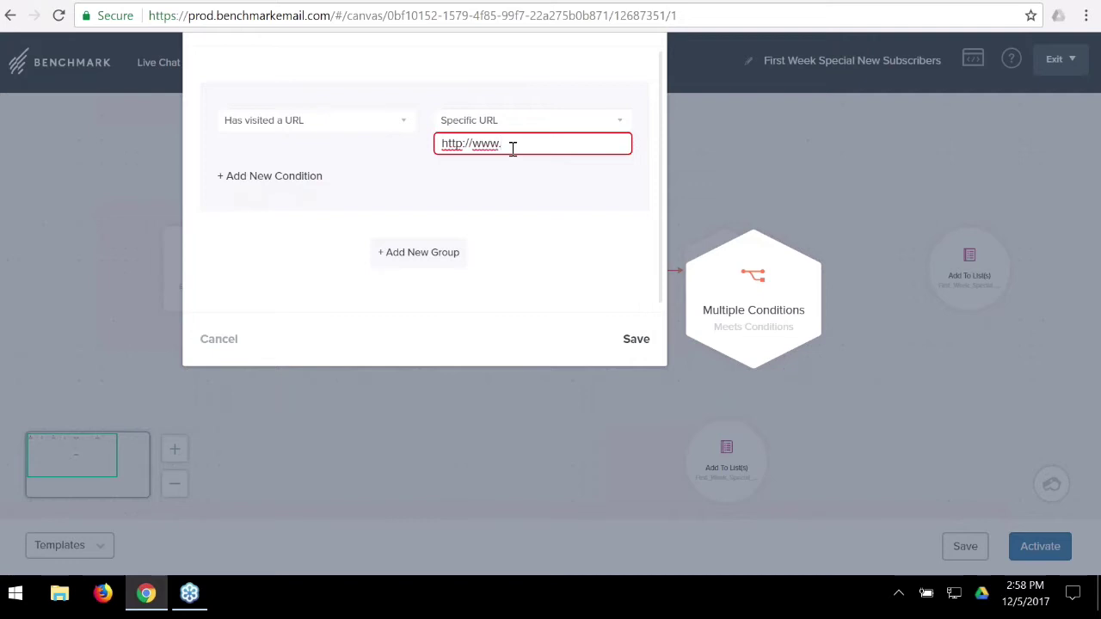
{"action": "type", "text": "product.com"}
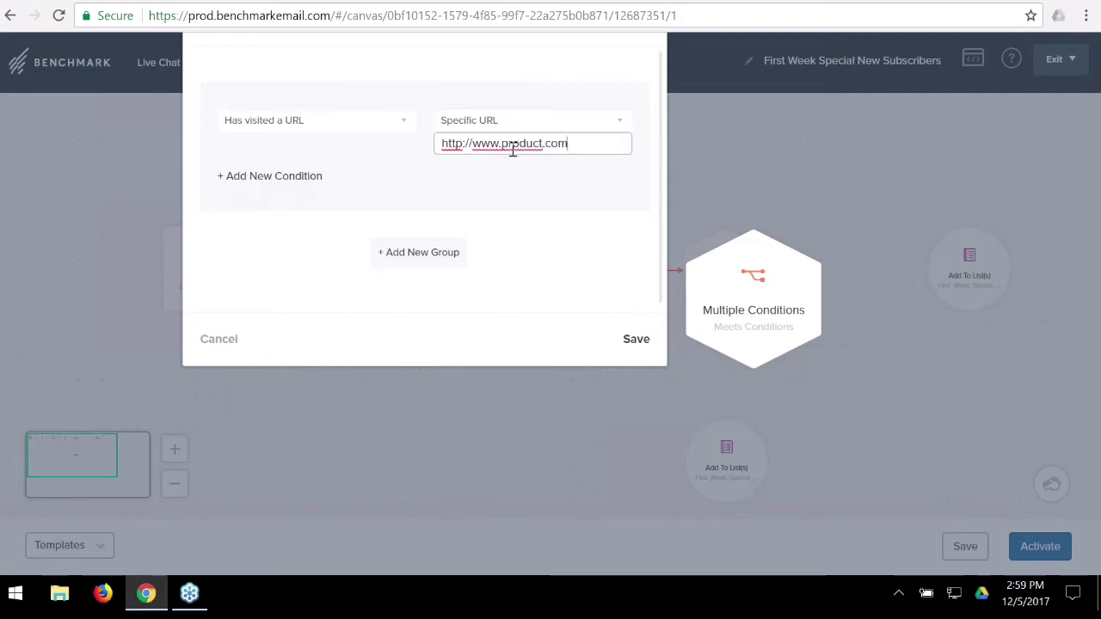
{"action": "type", "text": "/pricing"}
{"action": "left_click", "coordinate": [637, 340]}
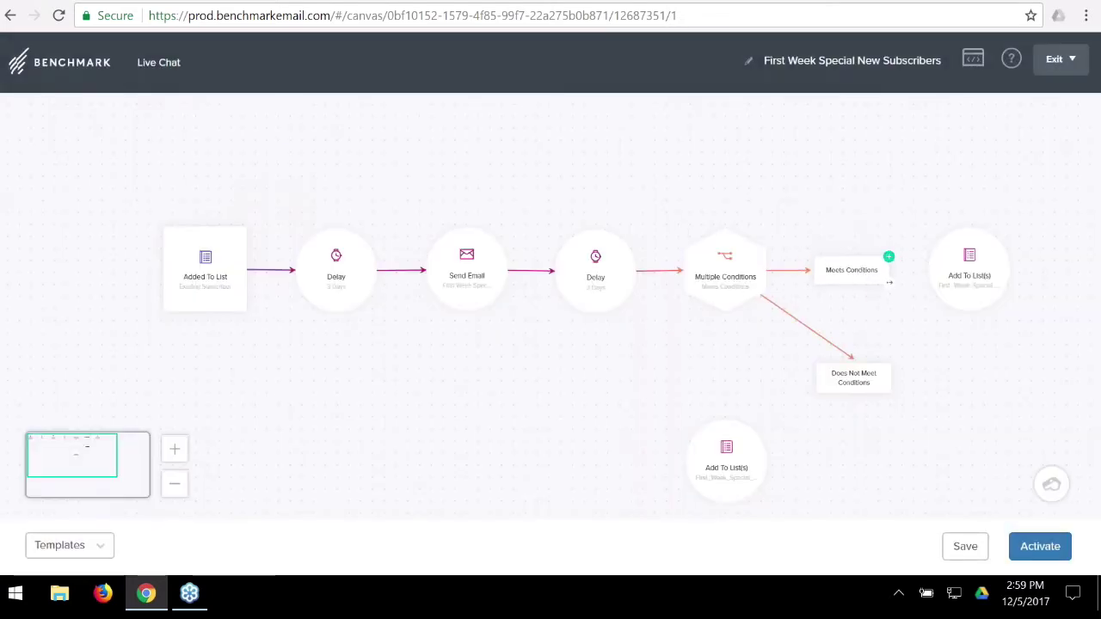
Connect the Meets Conditions branch to the Add To List action beside it and Does Not Meet Conditions to the one below.
{"action": "left_click_drag", "start_coordinate": [889, 286], "coordinate": [985, 275]}
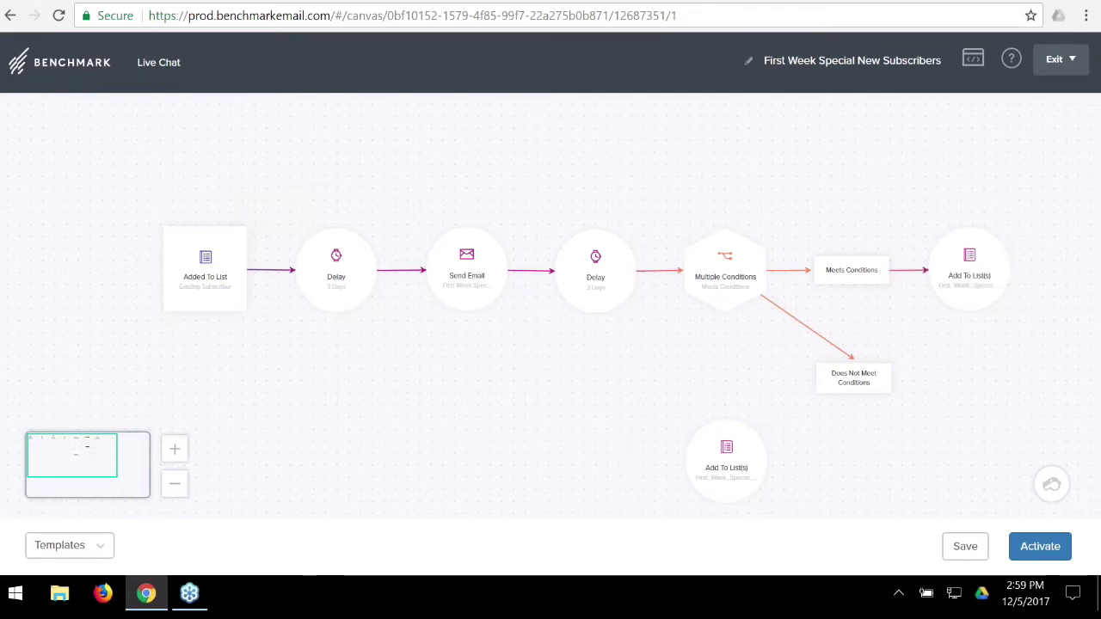
{"action": "left_click_drag", "start_coordinate": [845, 394], "coordinate": [730, 474]}
{"action": "mouse_move", "coordinate": [731, 479]}
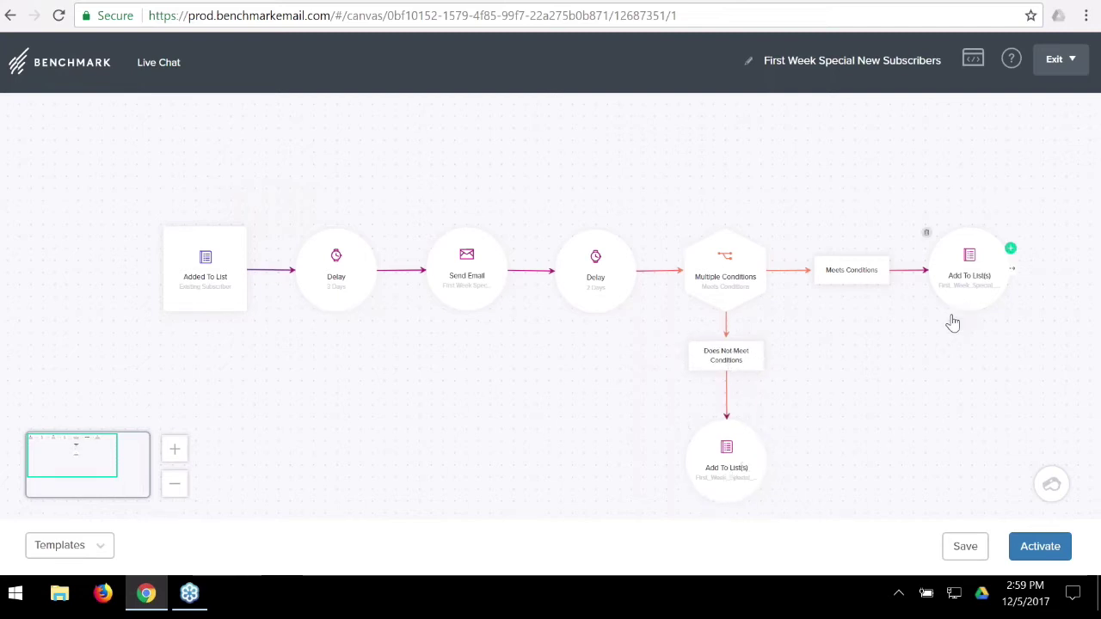
{"action": "left_click_drag", "start_coordinate": [892, 408], "coordinate": [890, 374]}
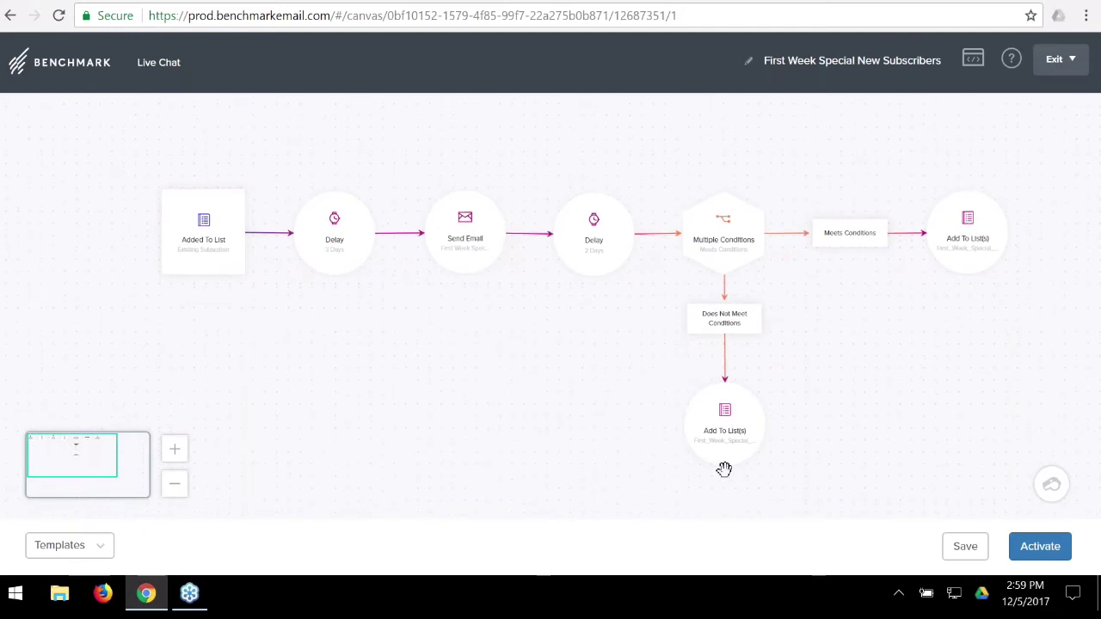
Reopen the Multiple Conditions node, review its visited-URL rule, and save it.
{"action": "mouse_move", "coordinate": [695, 462]}
{"action": "mouse_move", "coordinate": [702, 428]}
{"action": "mouse_move", "coordinate": [746, 434]}
{"action": "mouse_move", "coordinate": [886, 234]}
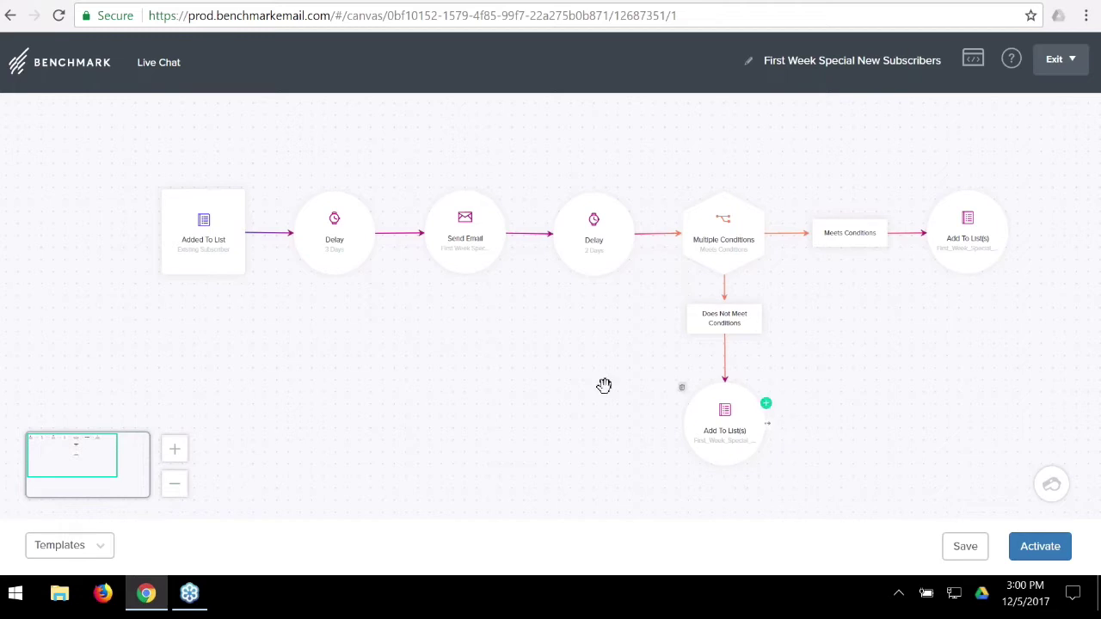
{"action": "left_click_drag", "start_coordinate": [558, 384], "coordinate": [621, 413]}
{"action": "left_click", "coordinate": [725, 229]}
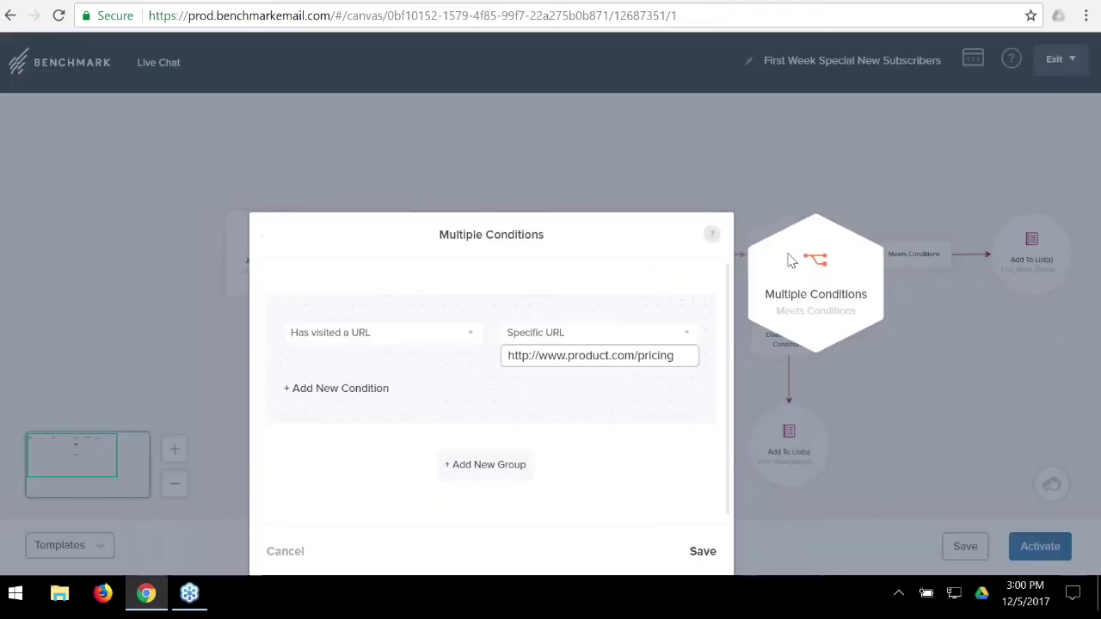
{"action": "left_click_drag", "start_coordinate": [534, 355], "coordinate": [681, 354]}
{"action": "left_click", "coordinate": [693, 359]}
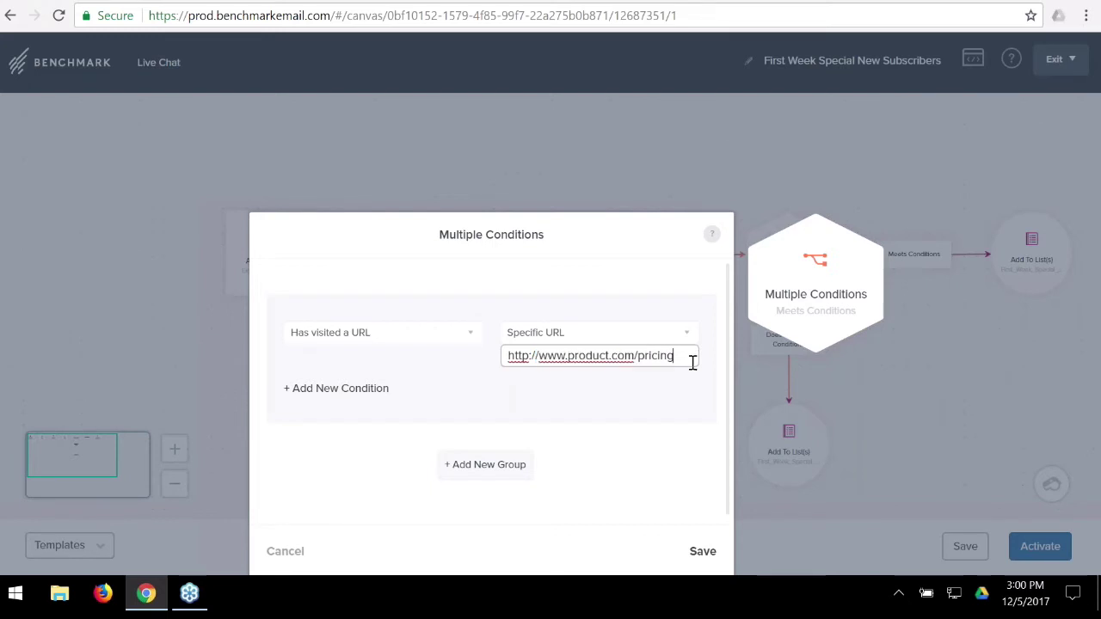
{"action": "left_click", "coordinate": [704, 553]}
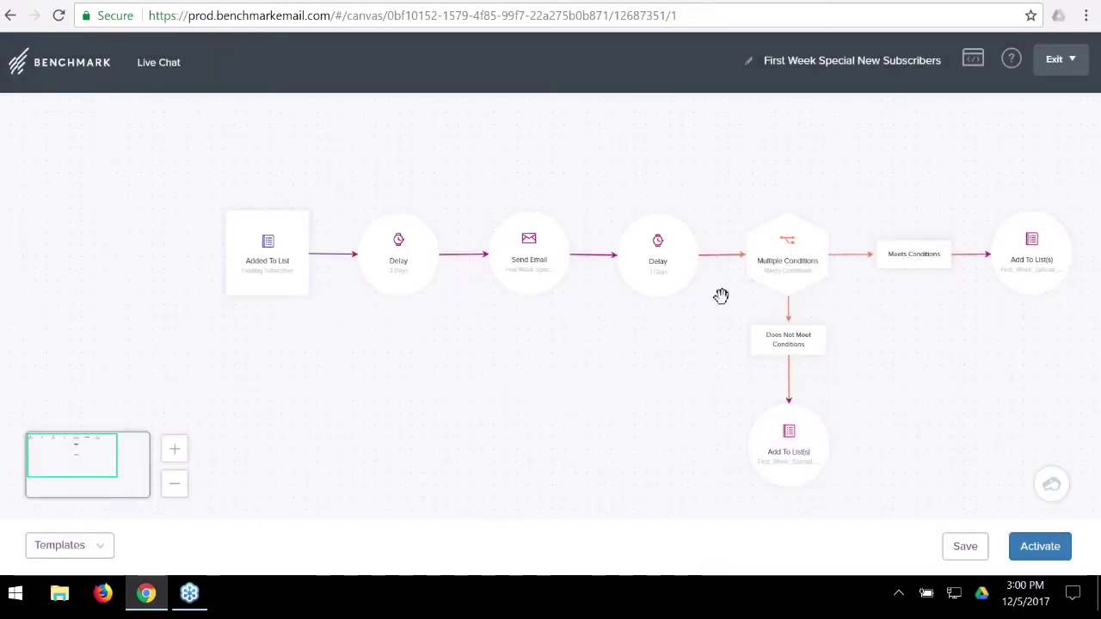
Copy the website tracking script and review the instructions for installing it in the site's <head> tags.
{"action": "left_click_drag", "start_coordinate": [664, 393], "coordinate": [551, 391]}
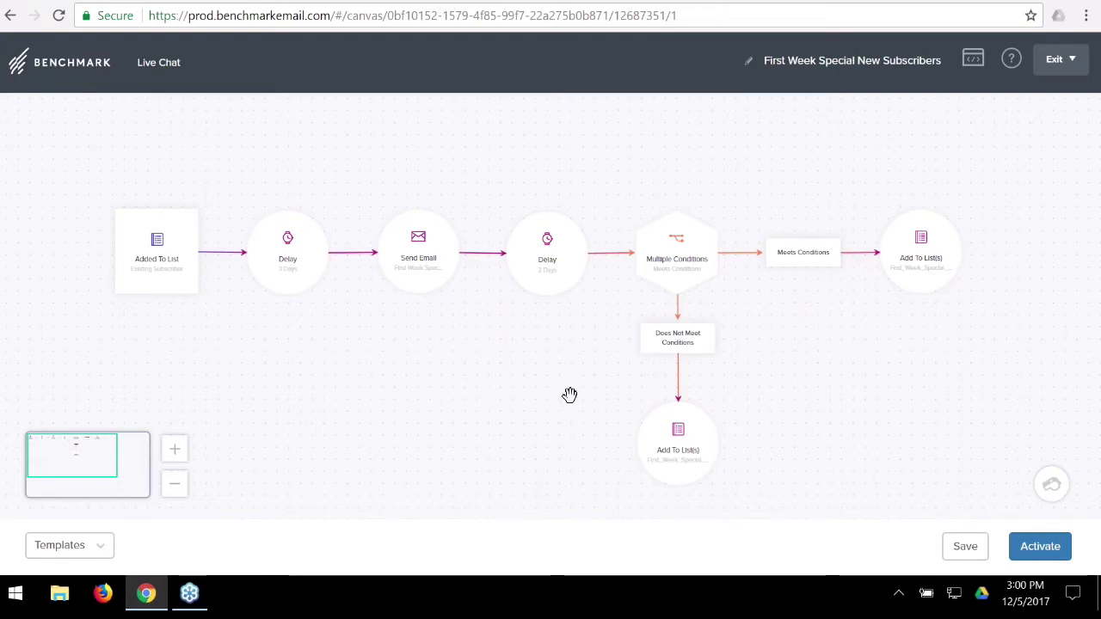
{"action": "mouse_move", "coordinate": [712, 250]}
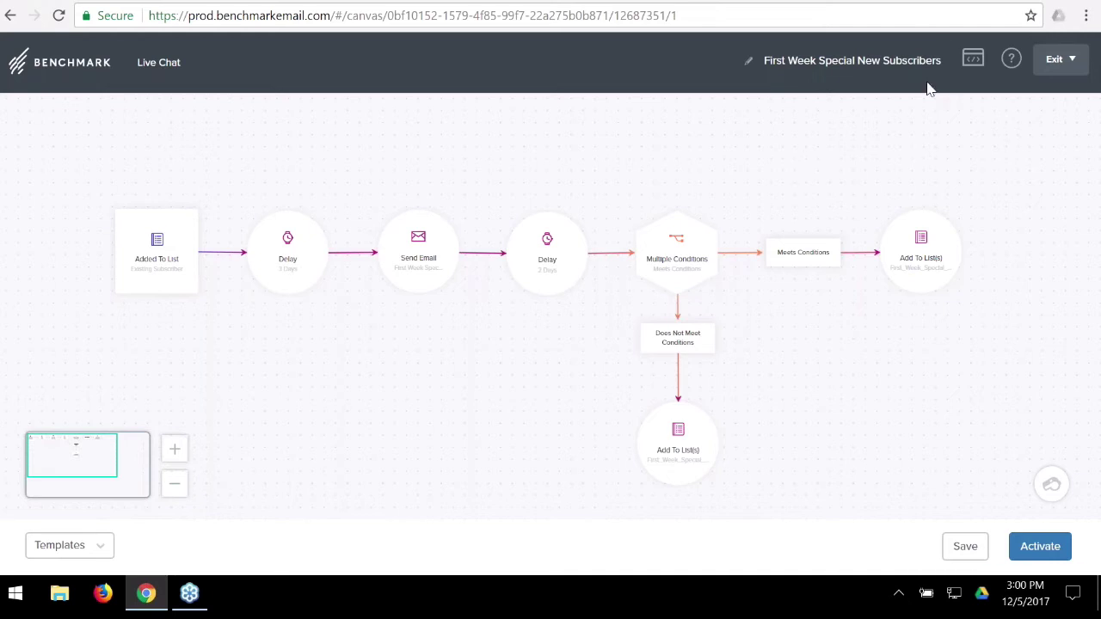
{"action": "left_click", "coordinate": [973, 59]}
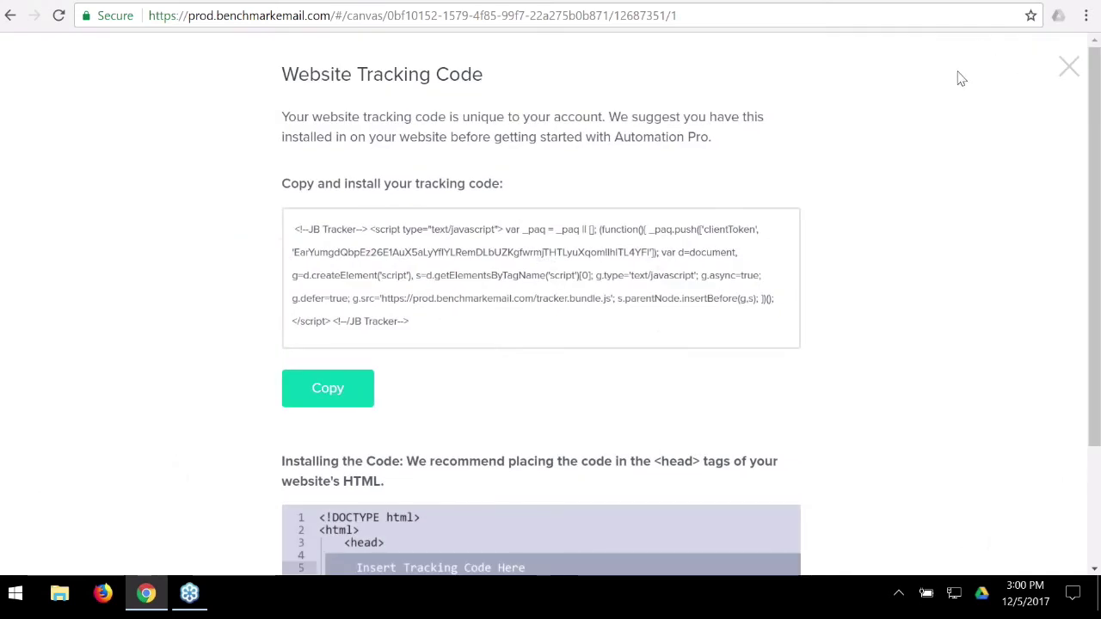
{"action": "left_click", "coordinate": [561, 273]}
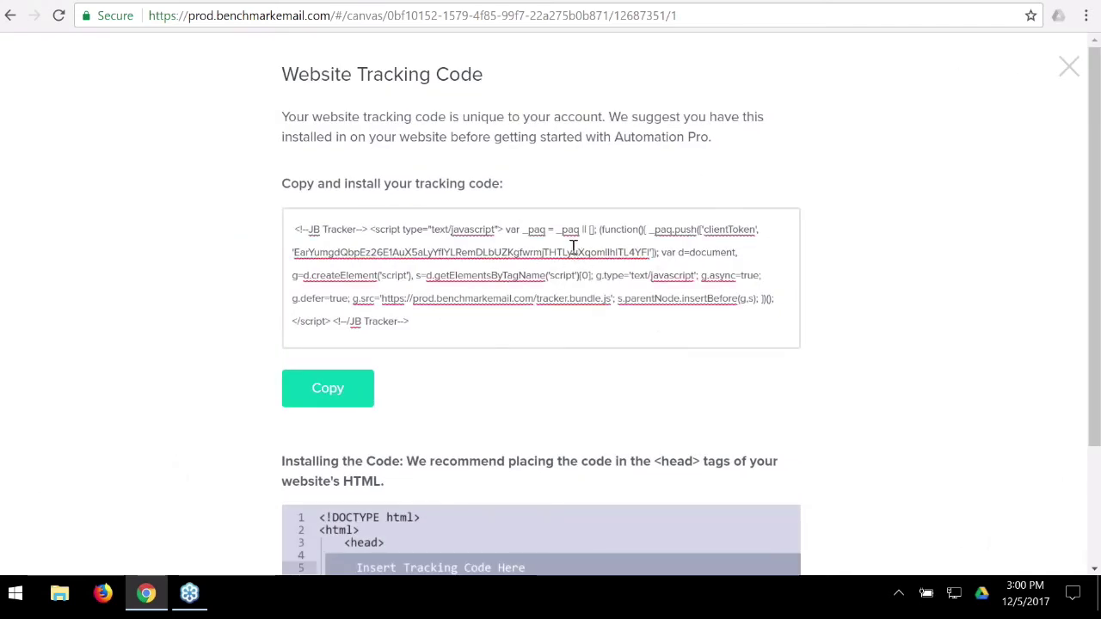
{"action": "right_click", "coordinate": [332, 386]}
{"action": "left_click", "coordinate": [332, 389]}
{"action": "left_click", "coordinate": [332, 389]}
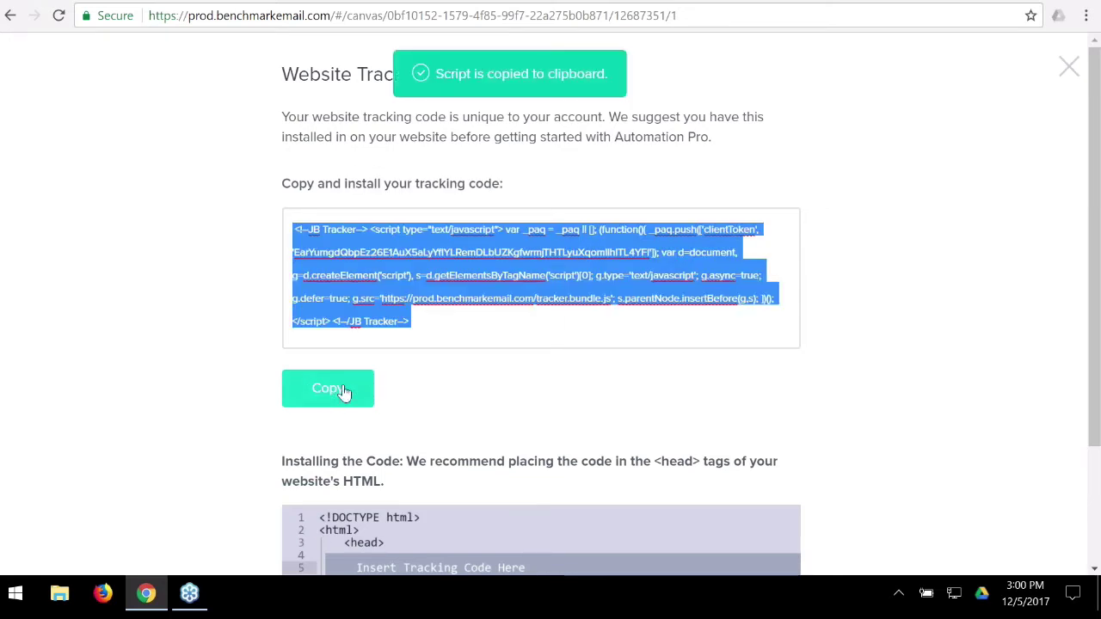
{"action": "scroll", "coordinate": [399, 332], "scroll_direction": "down", "scroll_amount": 2}
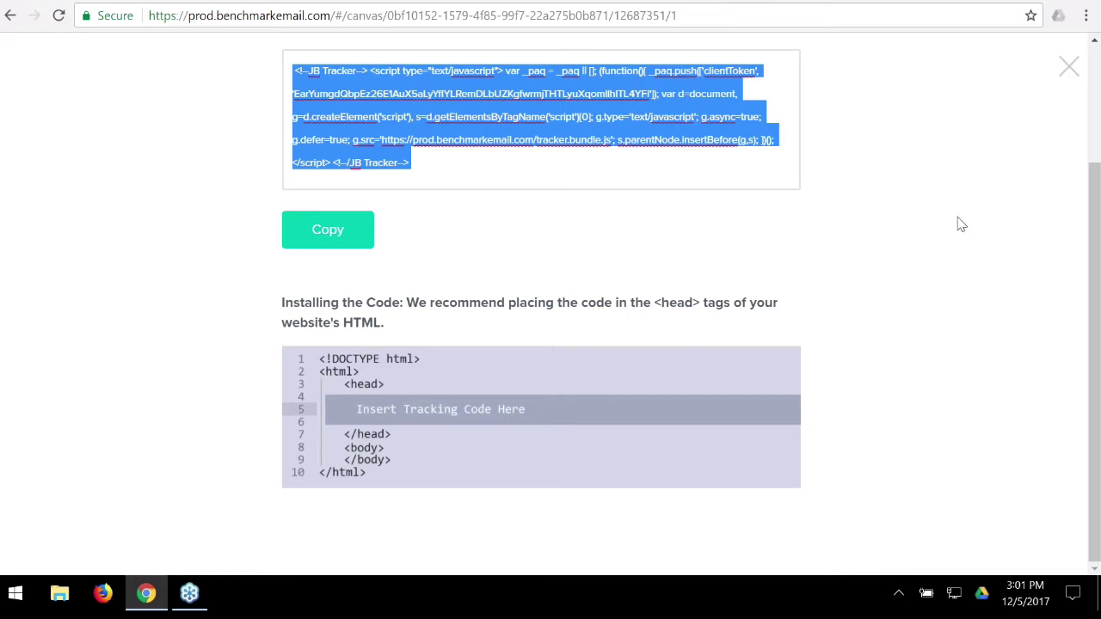
{"action": "left_click", "coordinate": [1065, 69]}
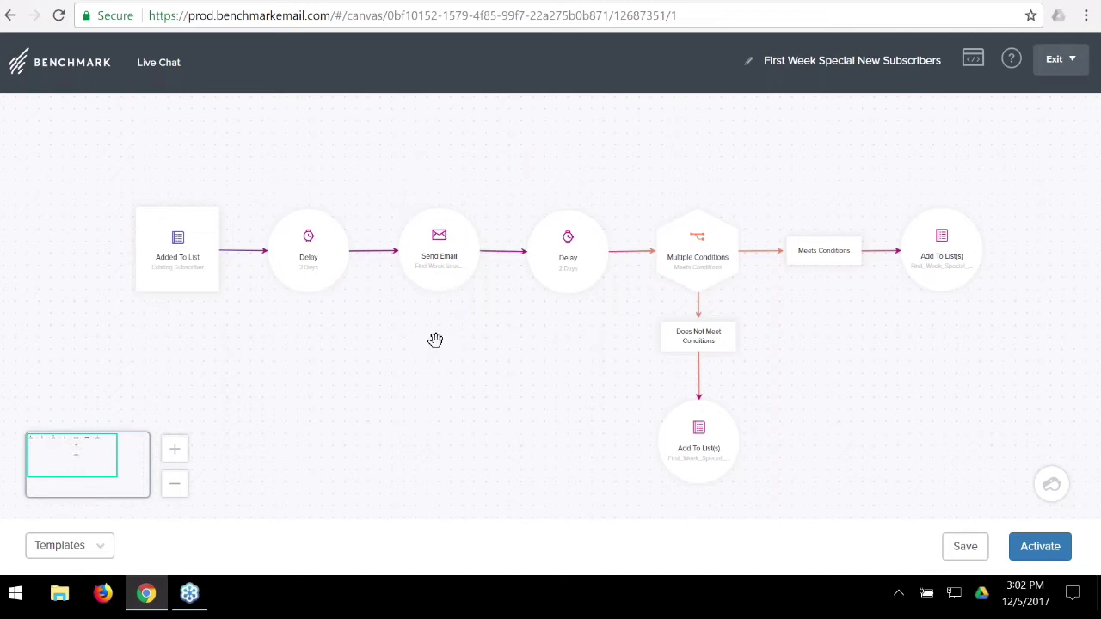
{"action": "mouse_move", "coordinate": [592, 275]}
{"action": "mouse_move", "coordinate": [489, 239]}
{"action": "mouse_move", "coordinate": [984, 249]}
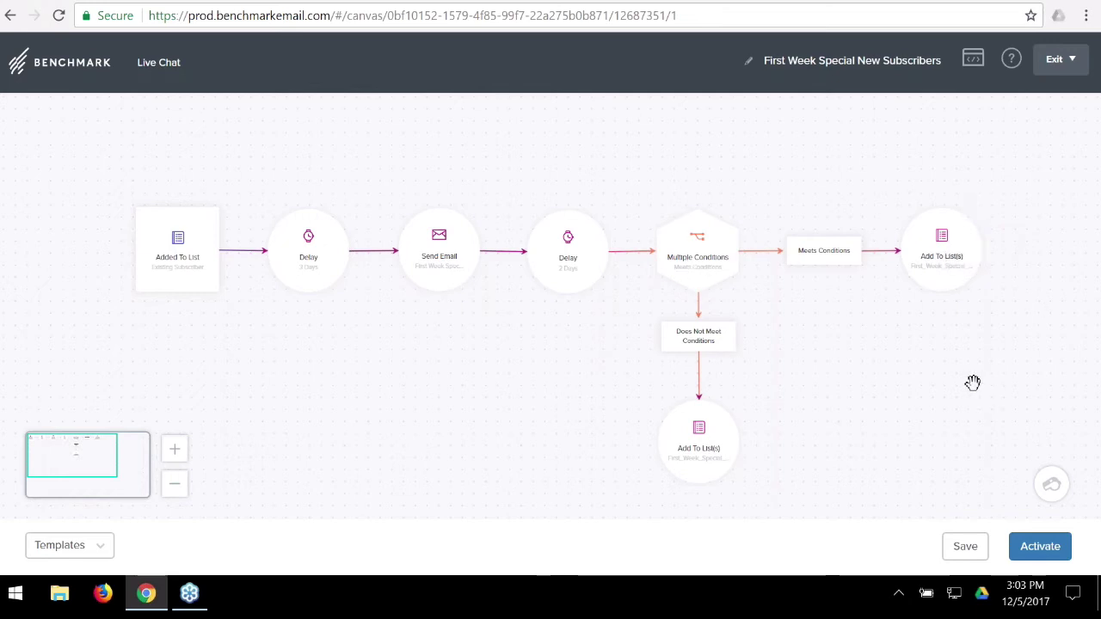
{"action": "left_click_drag", "start_coordinate": [973, 381], "coordinate": [838, 397]}
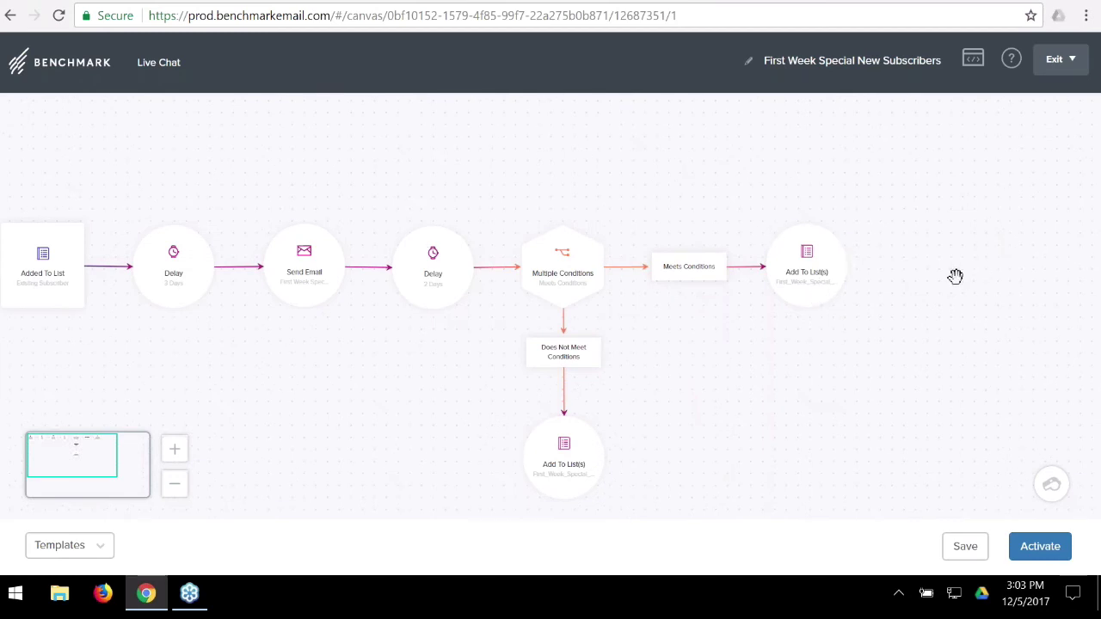
{"action": "mouse_move", "coordinate": [849, 265]}
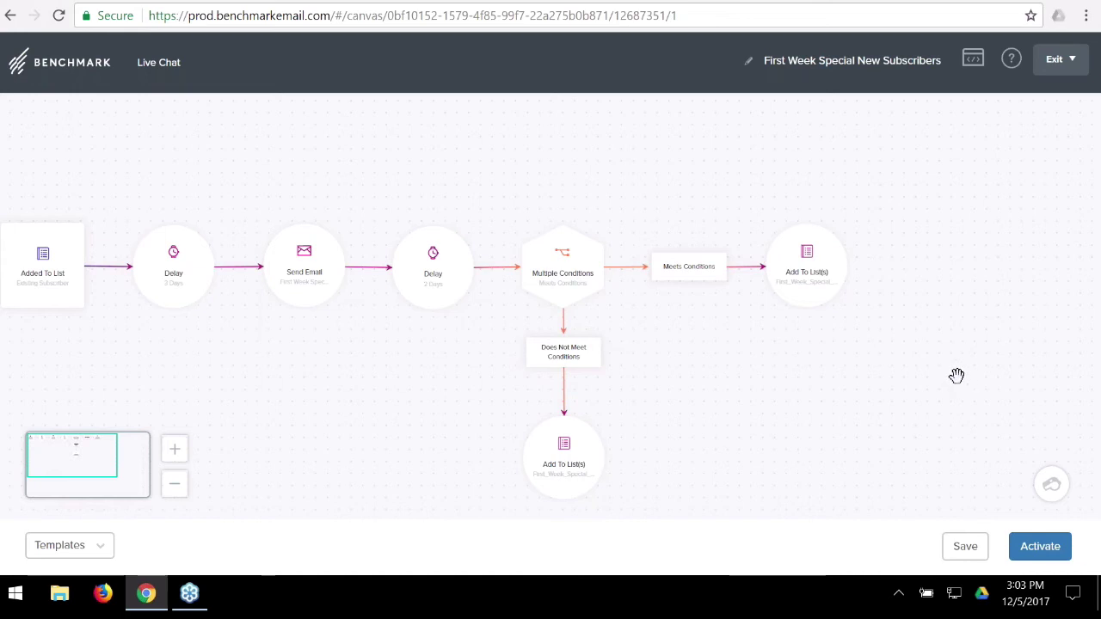
Look over the topics in the Automation Pro Help Center and return to the automation canvas.
{"action": "left_click_drag", "start_coordinate": [731, 388], "coordinate": [896, 363]}
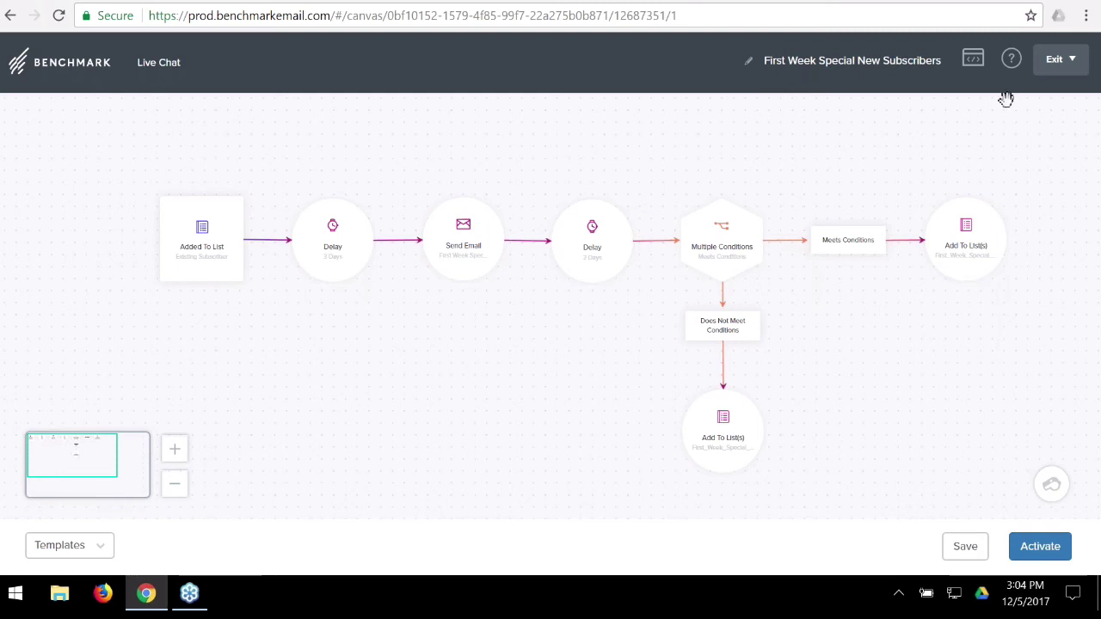
{"action": "left_click", "coordinate": [1011, 58]}
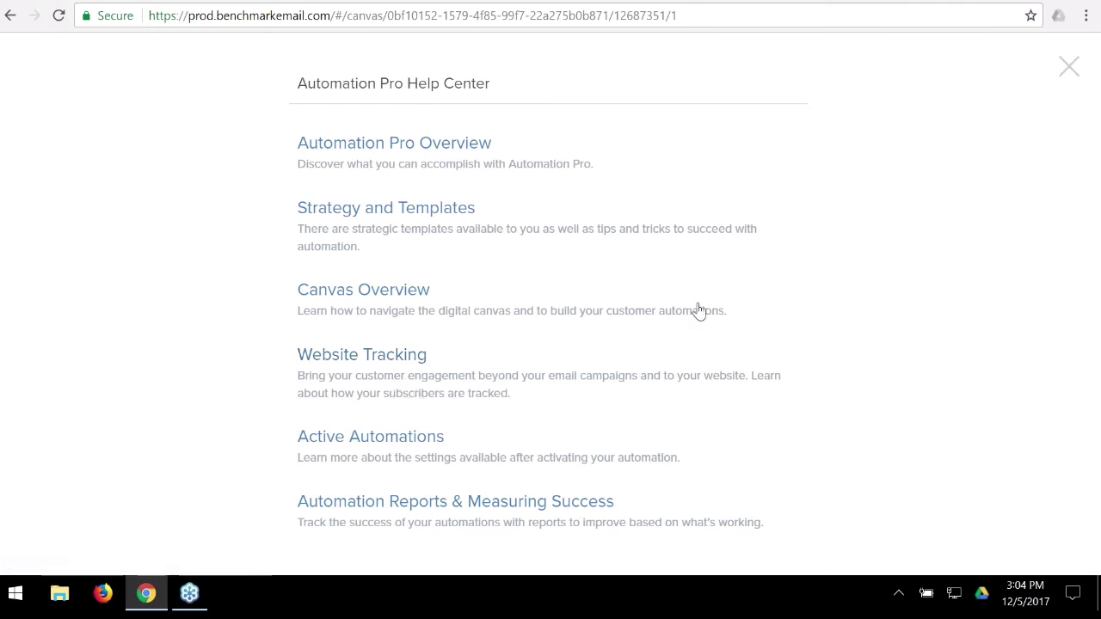
{"action": "left_click", "coordinate": [1067, 69]}
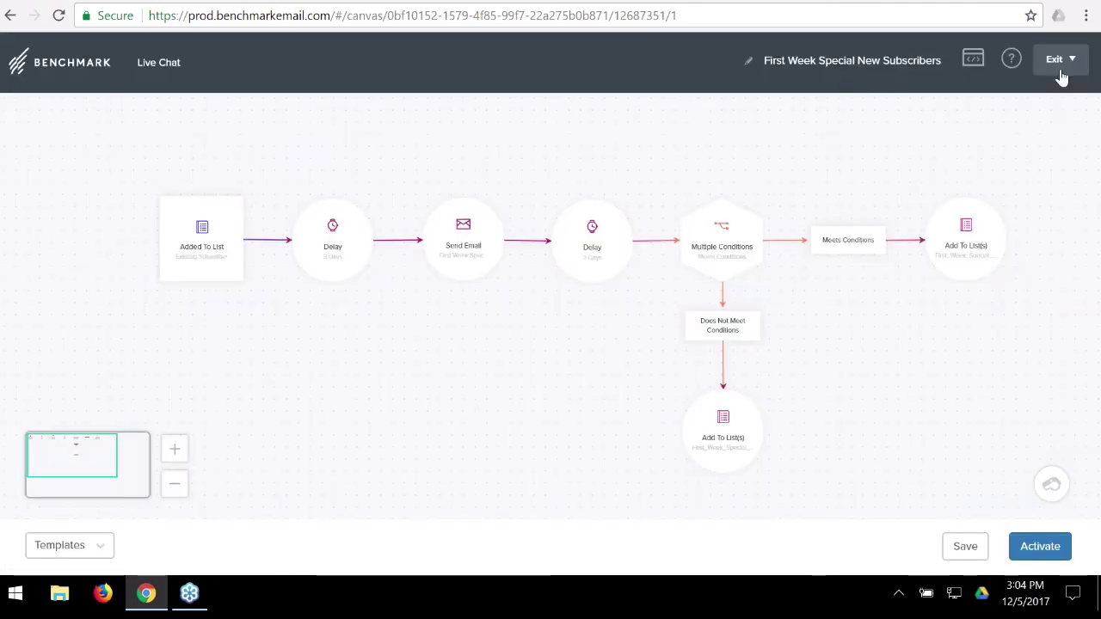